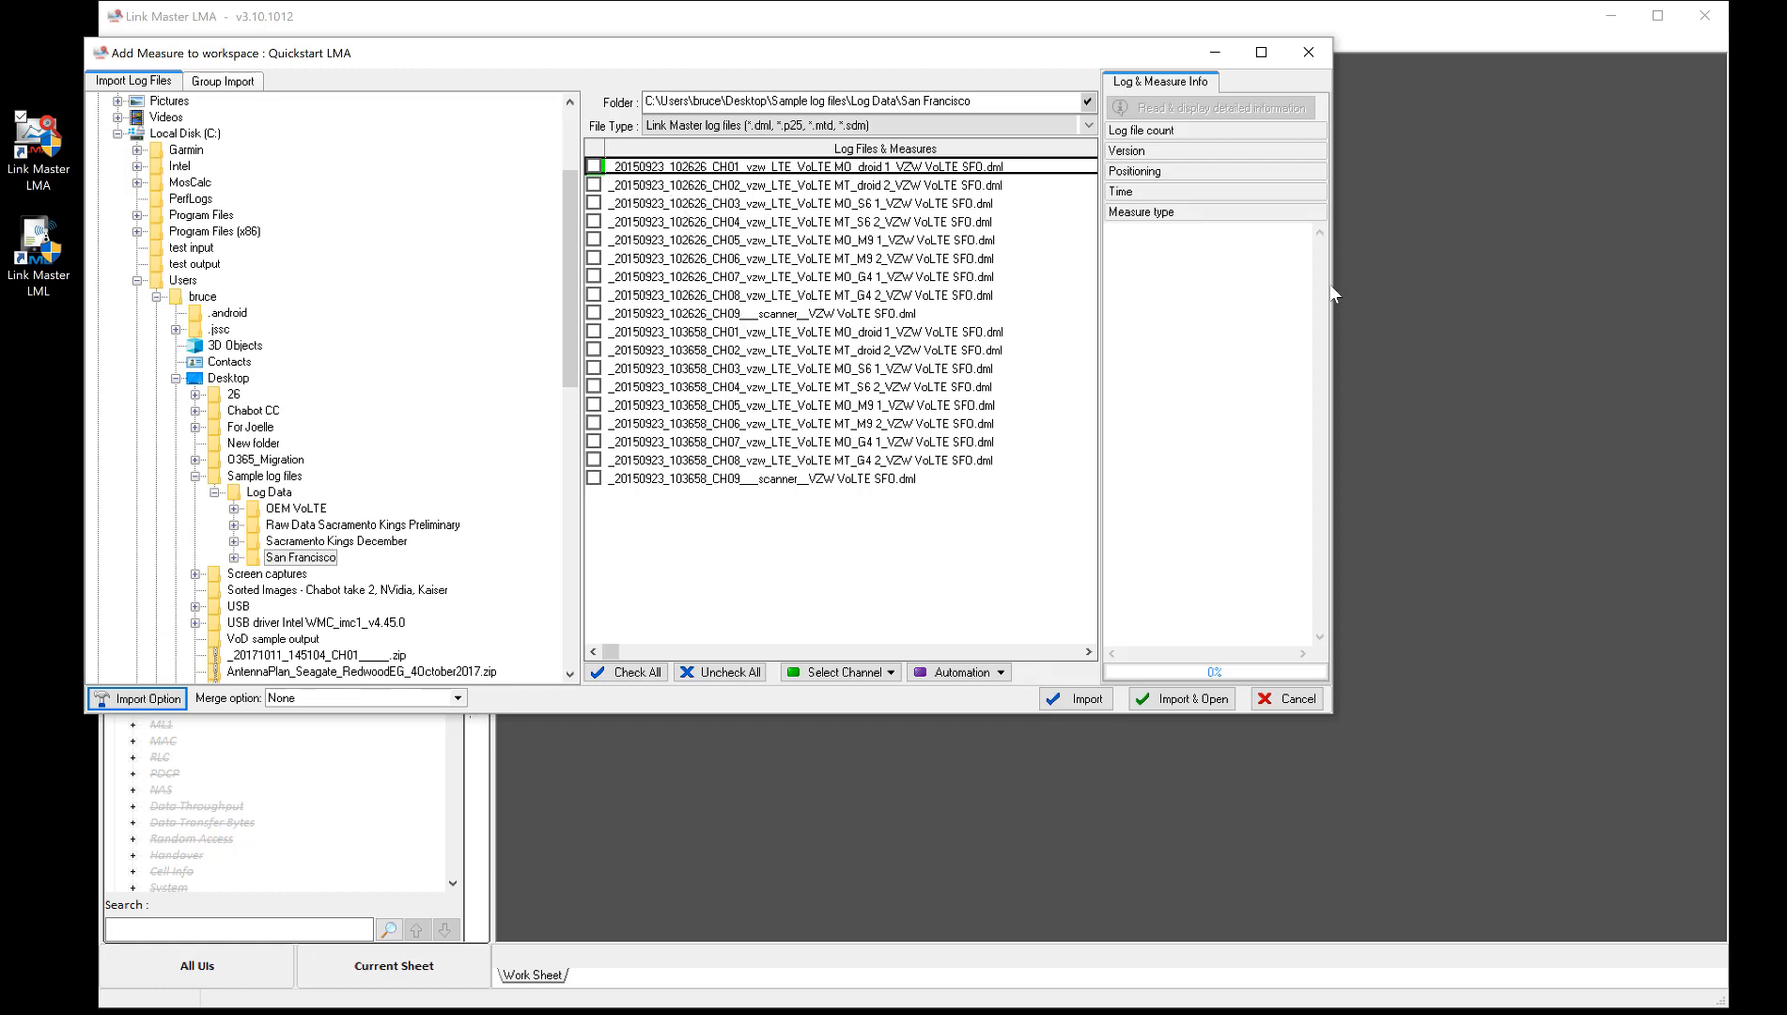
Check the 102626 CH01 MO_droid 1 log file in the San Francisco folder and clear its imported measure database
{"action": "left_click_drag", "start_coordinate": [1333, 284], "coordinate": [1585, 274]}
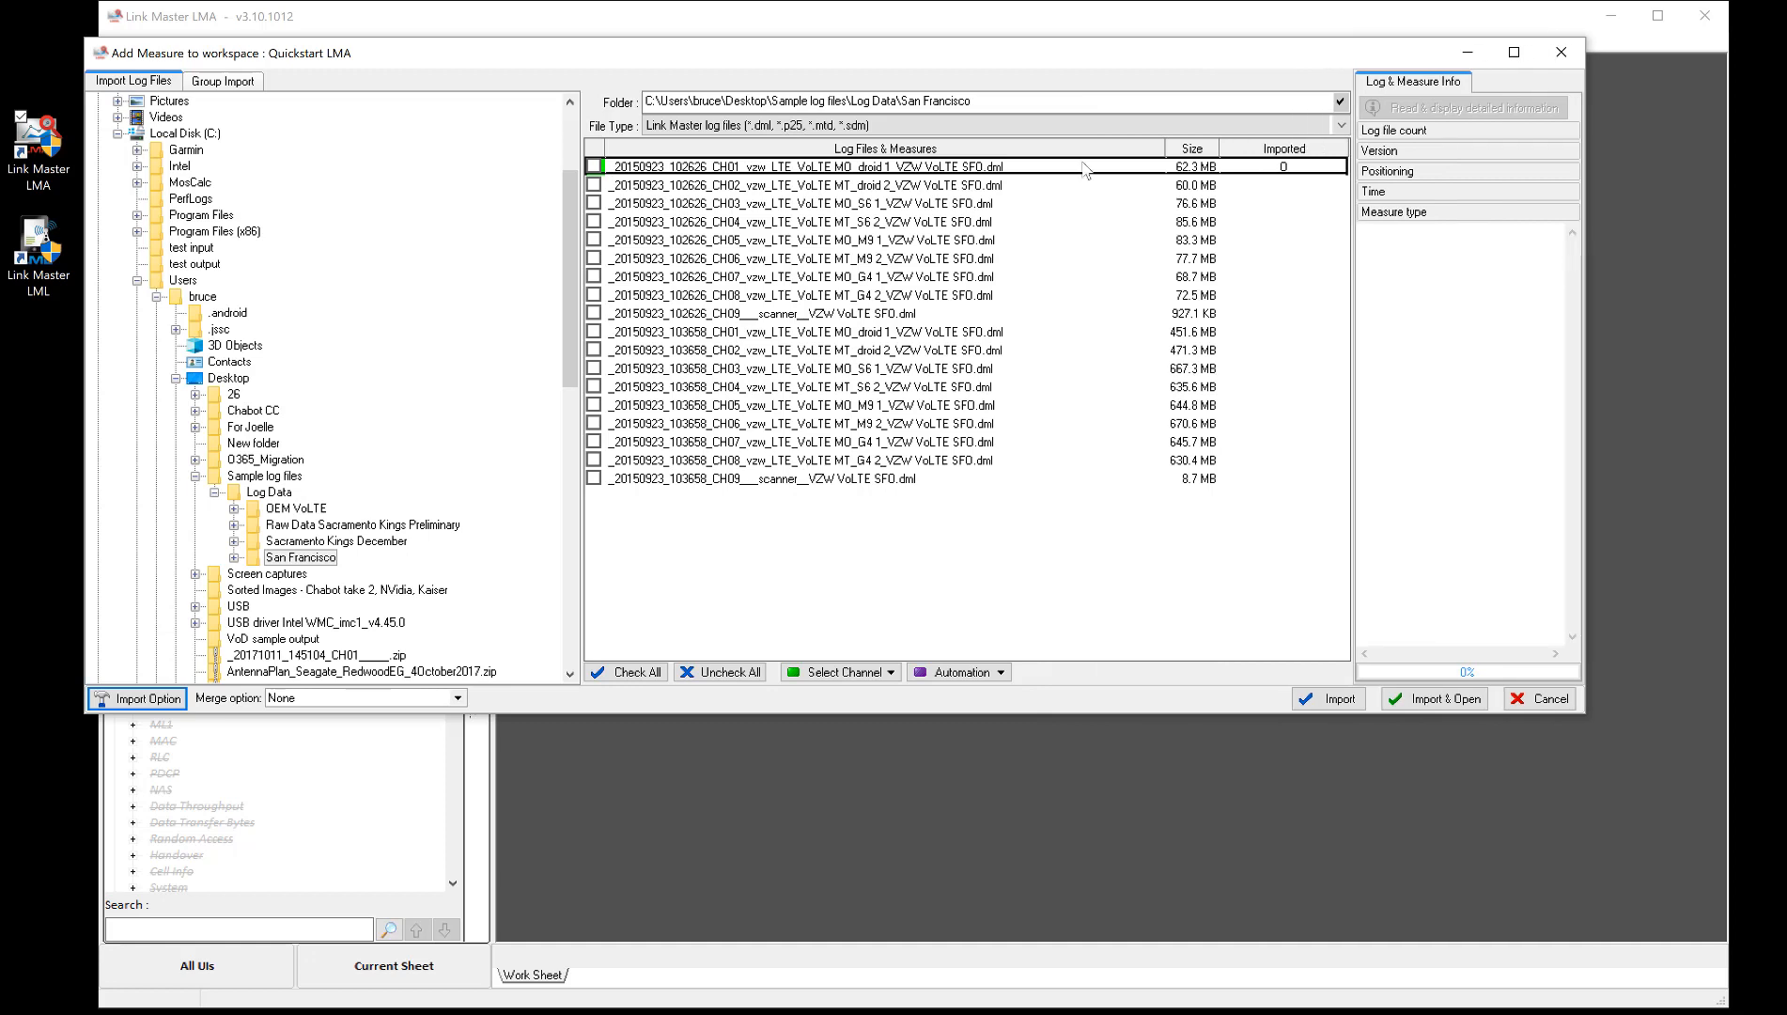
{"action": "left_click", "coordinate": [594, 169]}
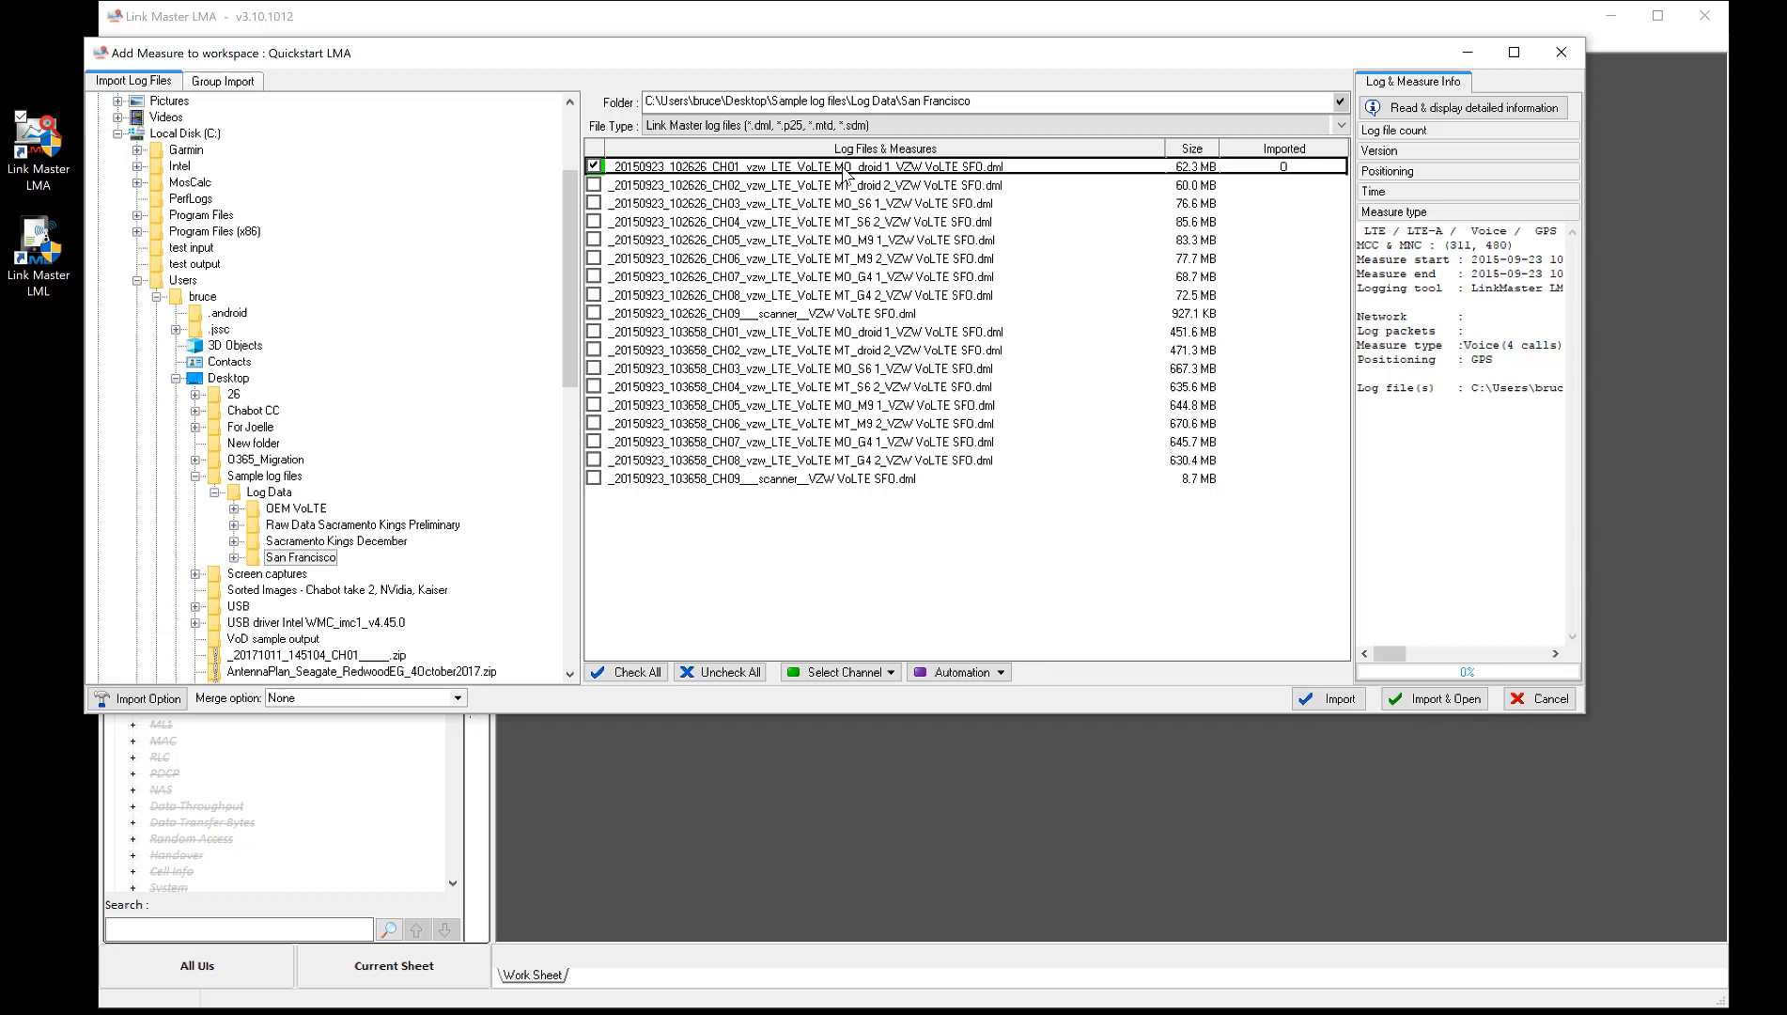
{"action": "right_click", "coordinate": [646, 174]}
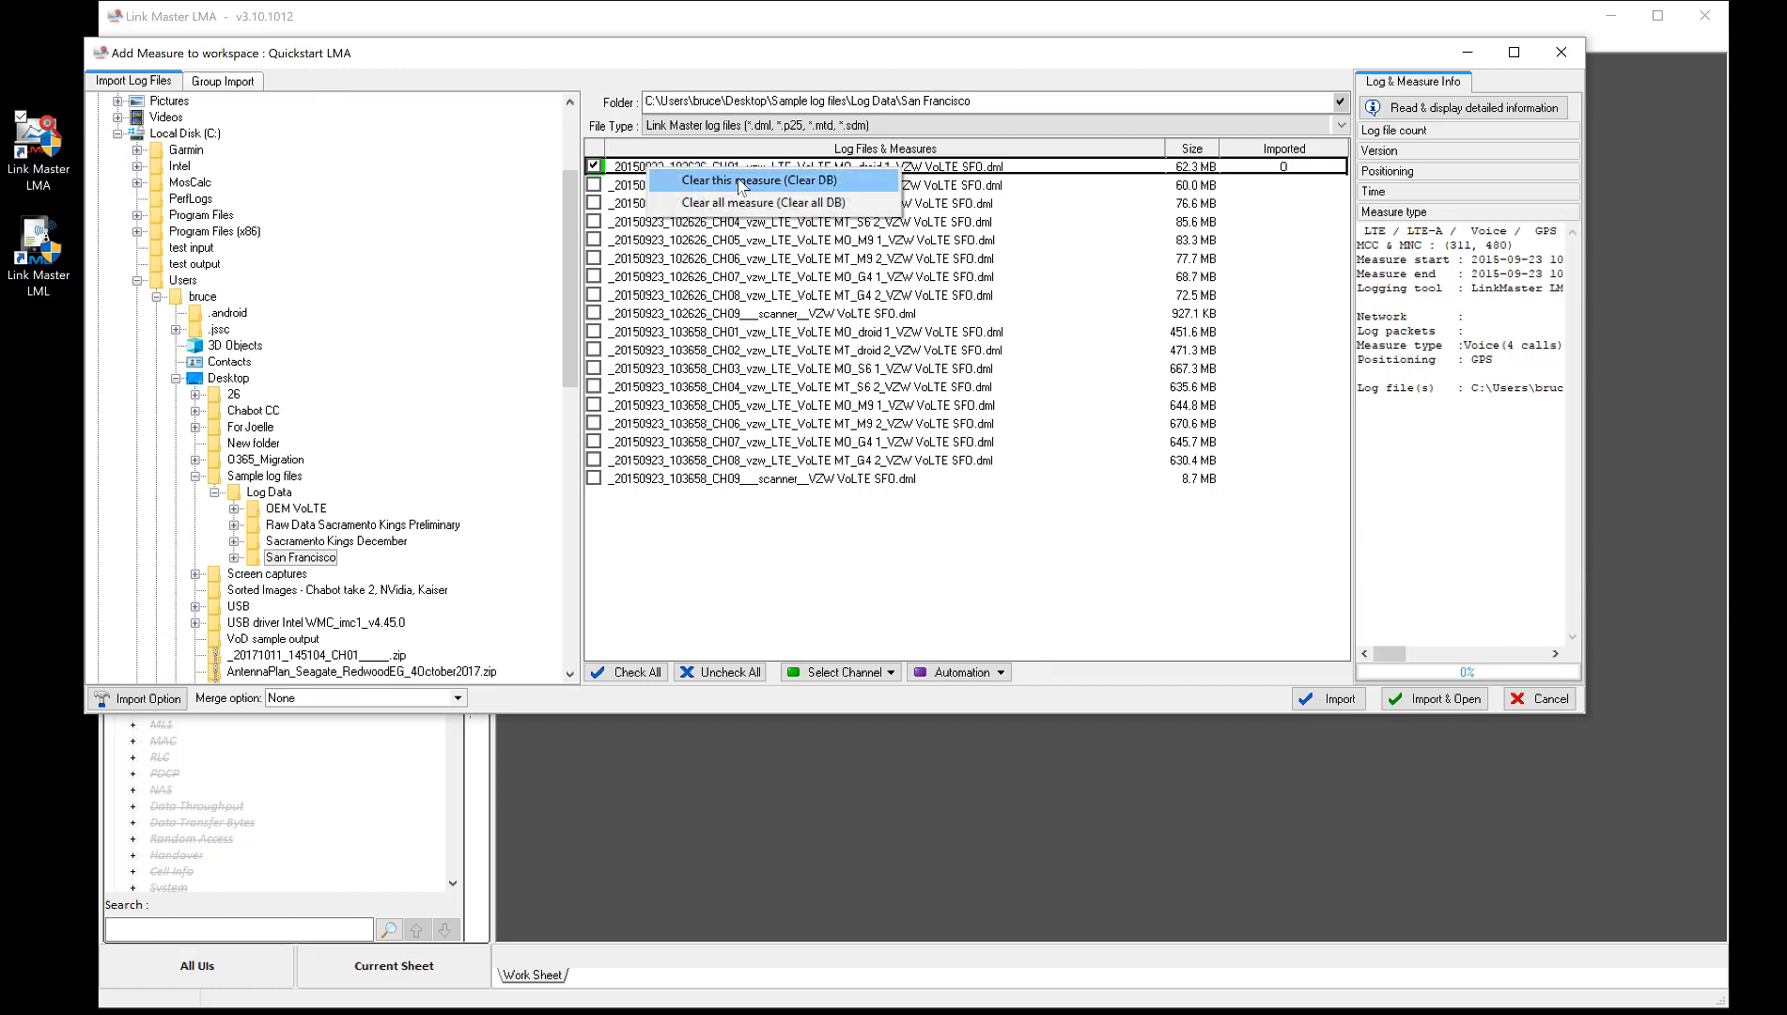
{"action": "left_click", "coordinate": [715, 180]}
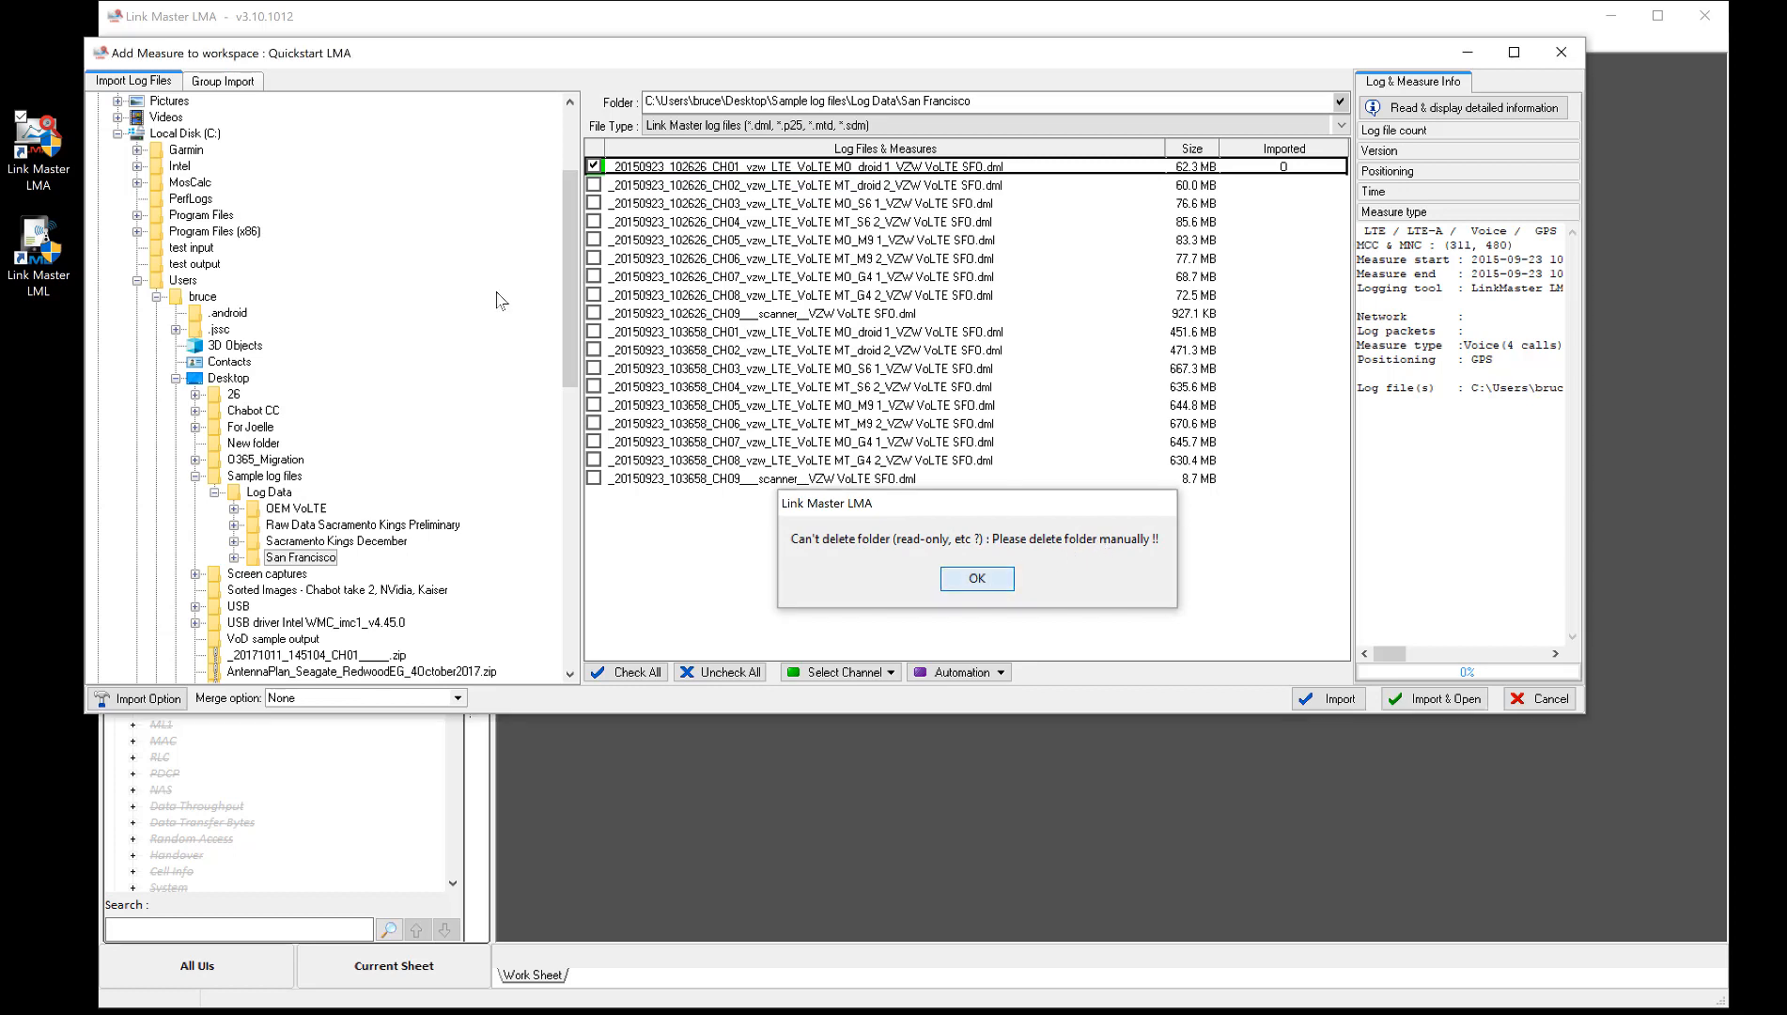
{"action": "left_click", "coordinate": [994, 584]}
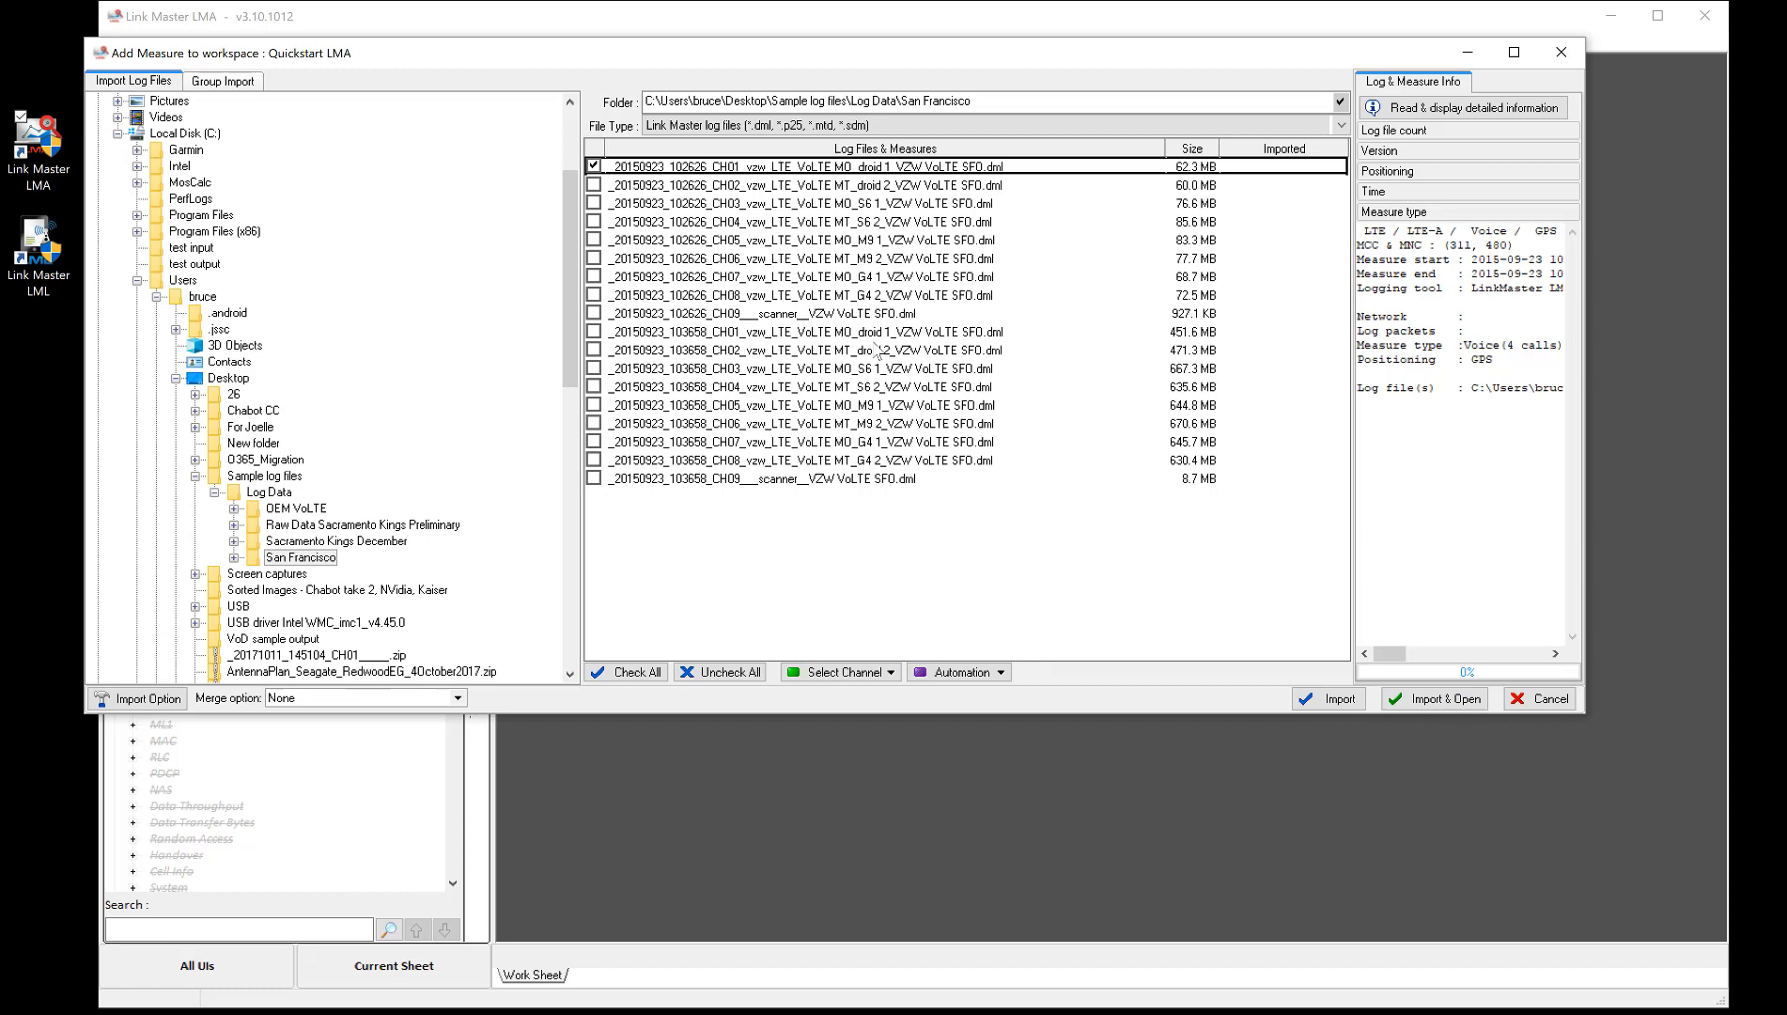
Add the 103658 CH01 MO_droid 1 log file to the selection and set the merge option to Merge as a single measure
{"action": "left_click", "coordinate": [594, 332]}
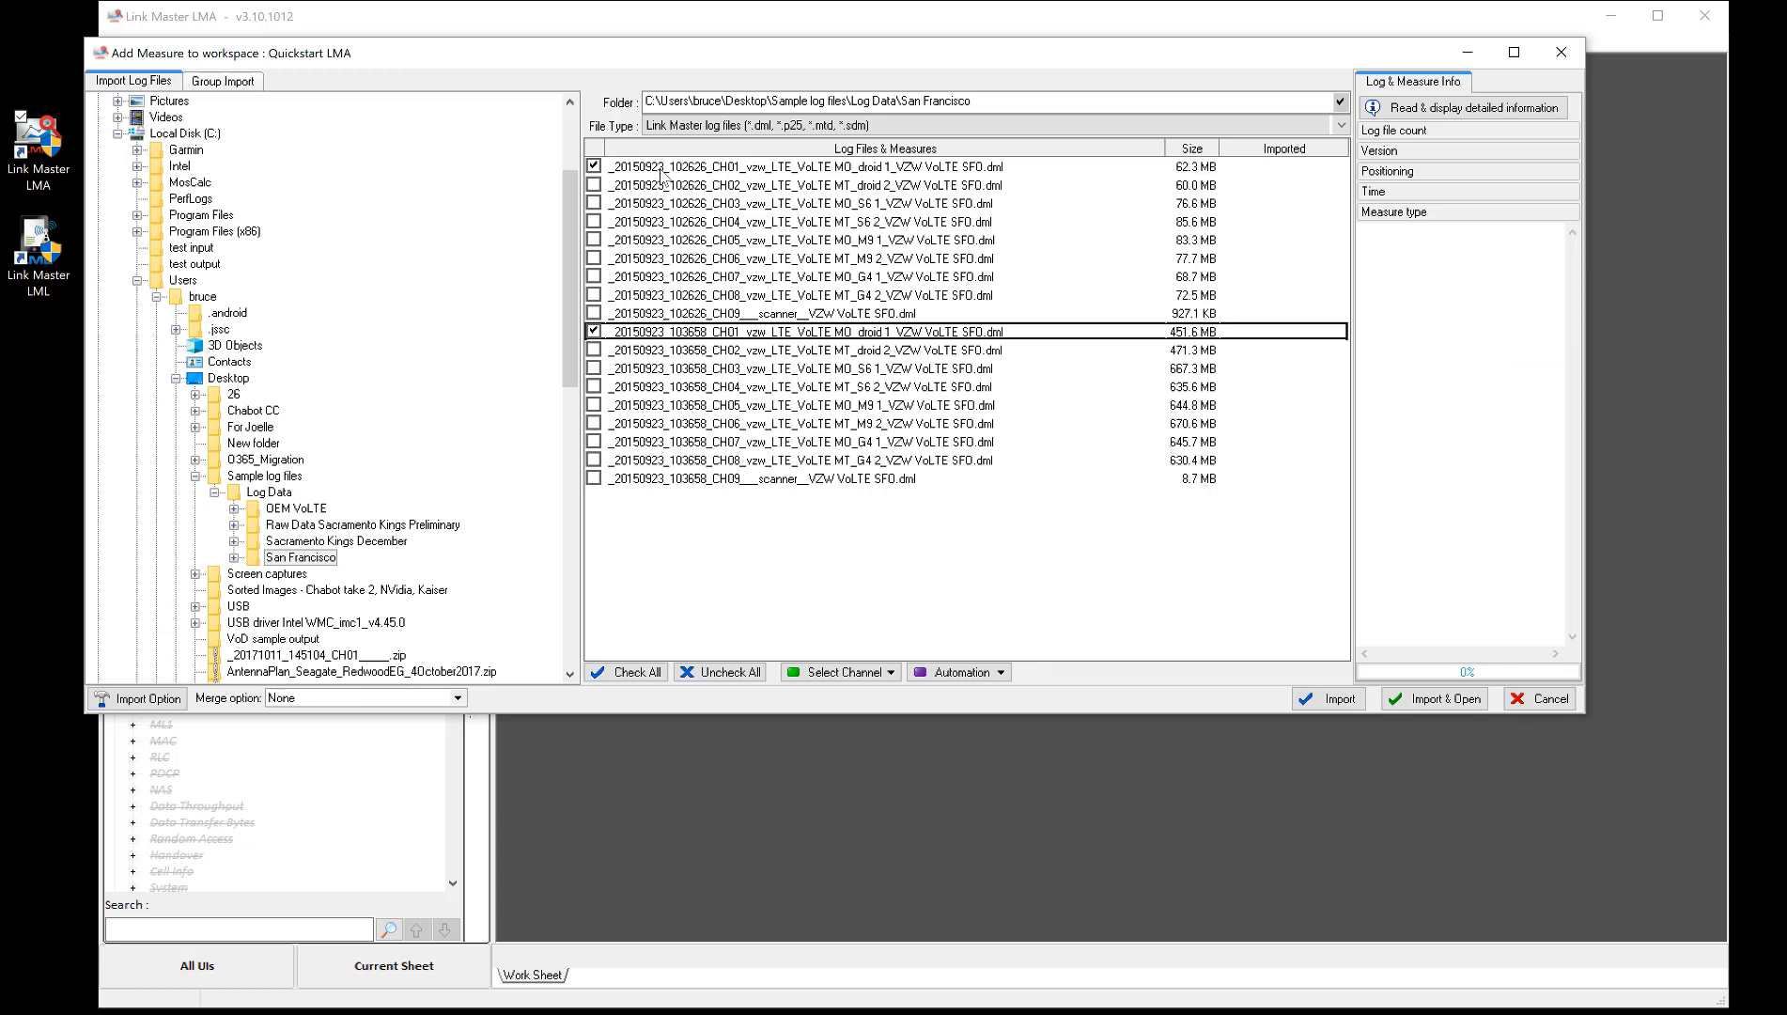
{"action": "left_click", "coordinate": [722, 168]}
{"action": "left_click", "coordinate": [719, 332]}
{"action": "left_click", "coordinate": [458, 697]}
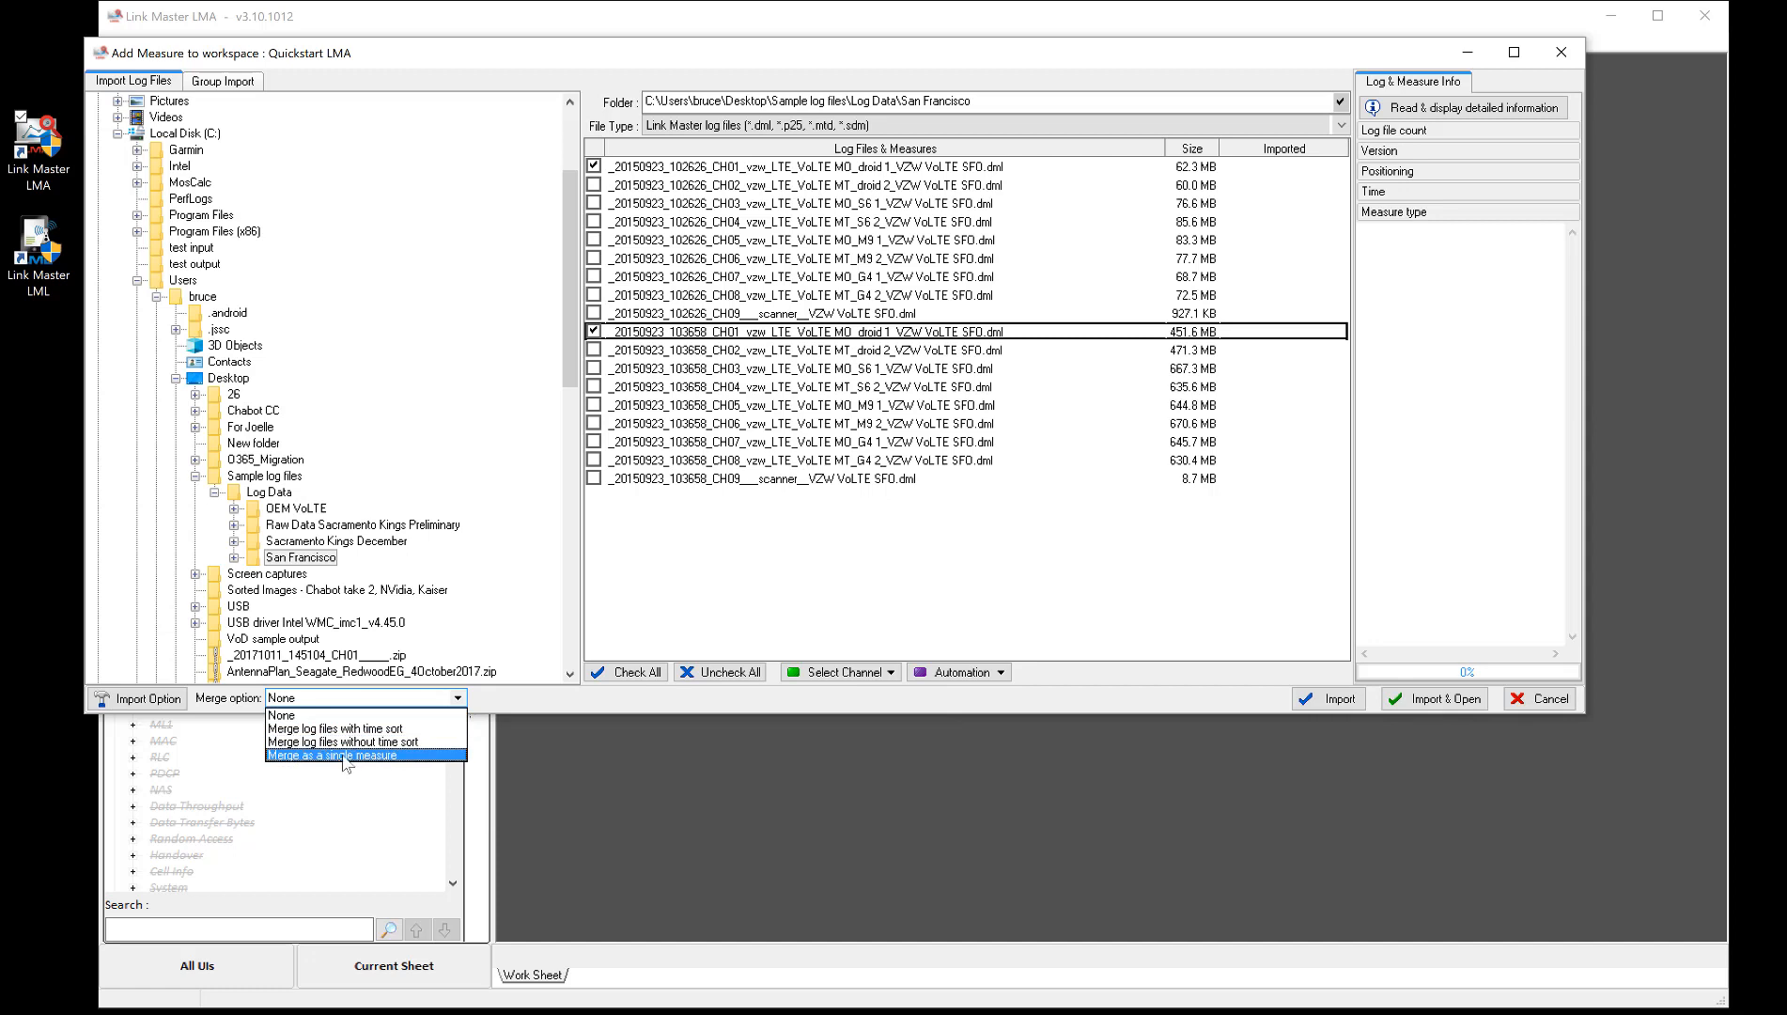
{"action": "left_click", "coordinate": [347, 755]}
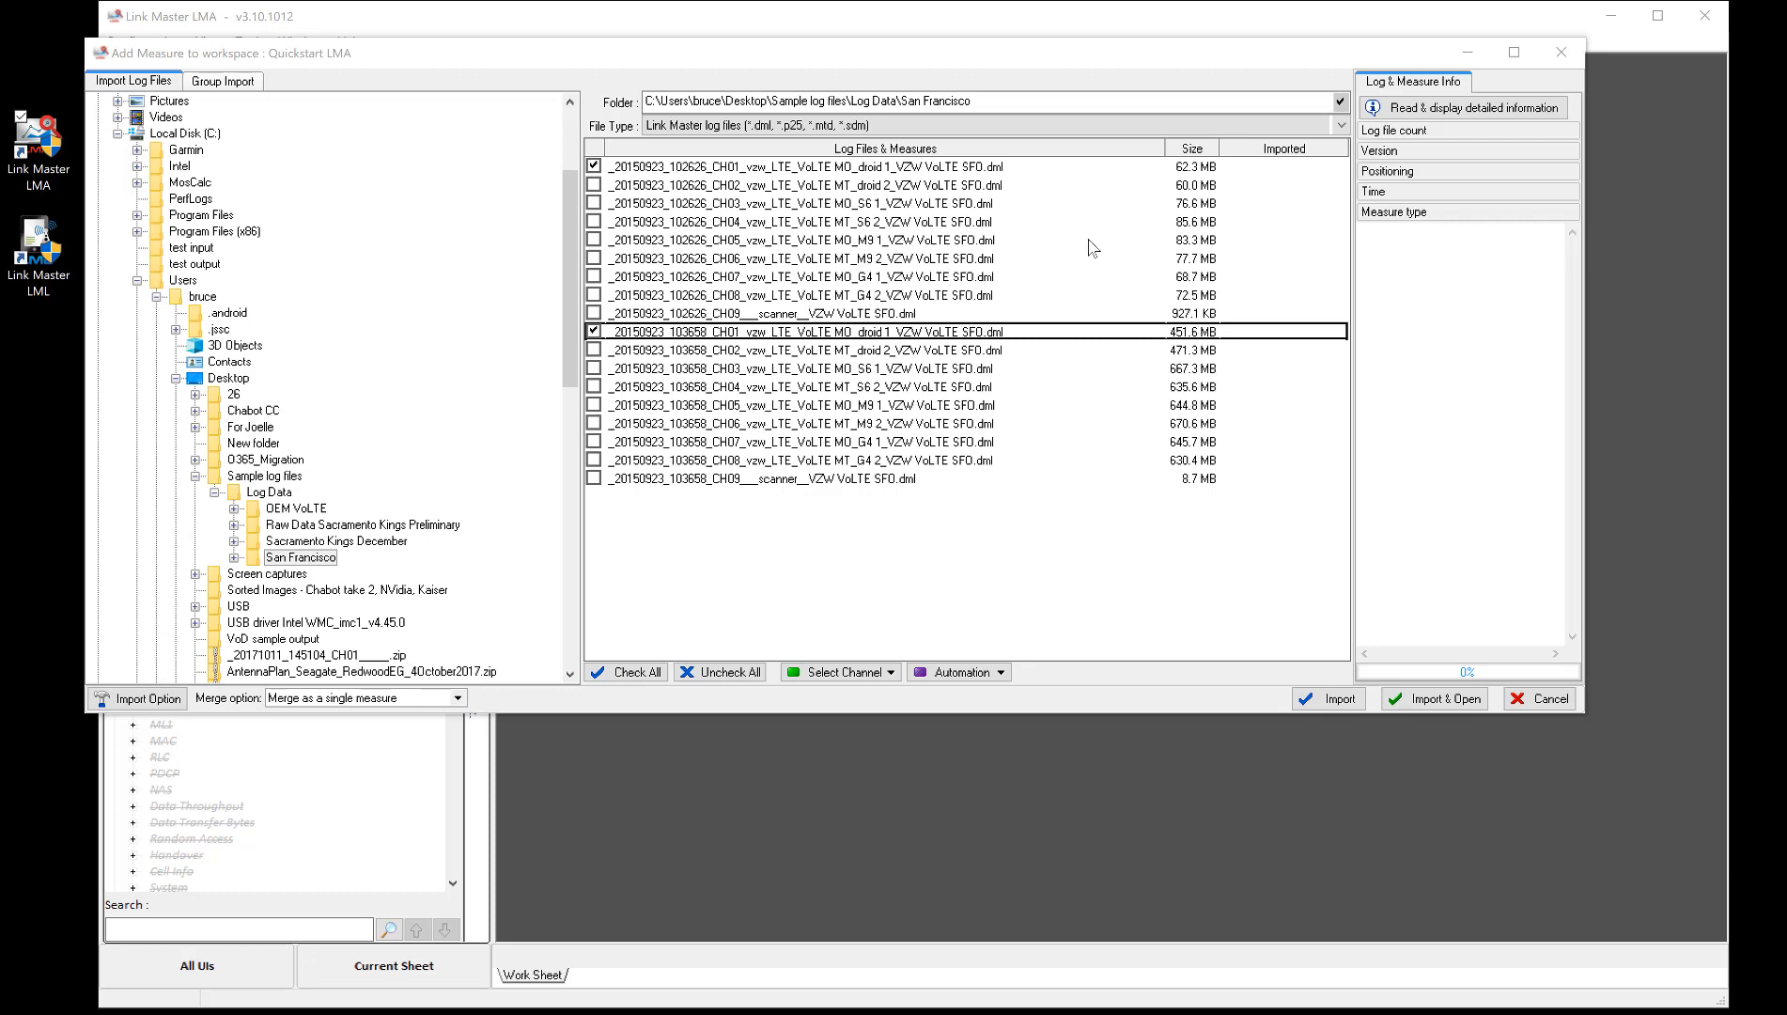
Import and open the two selected logs, saving the merged measure as "Test merge"
{"action": "left_click", "coordinate": [1431, 700]}
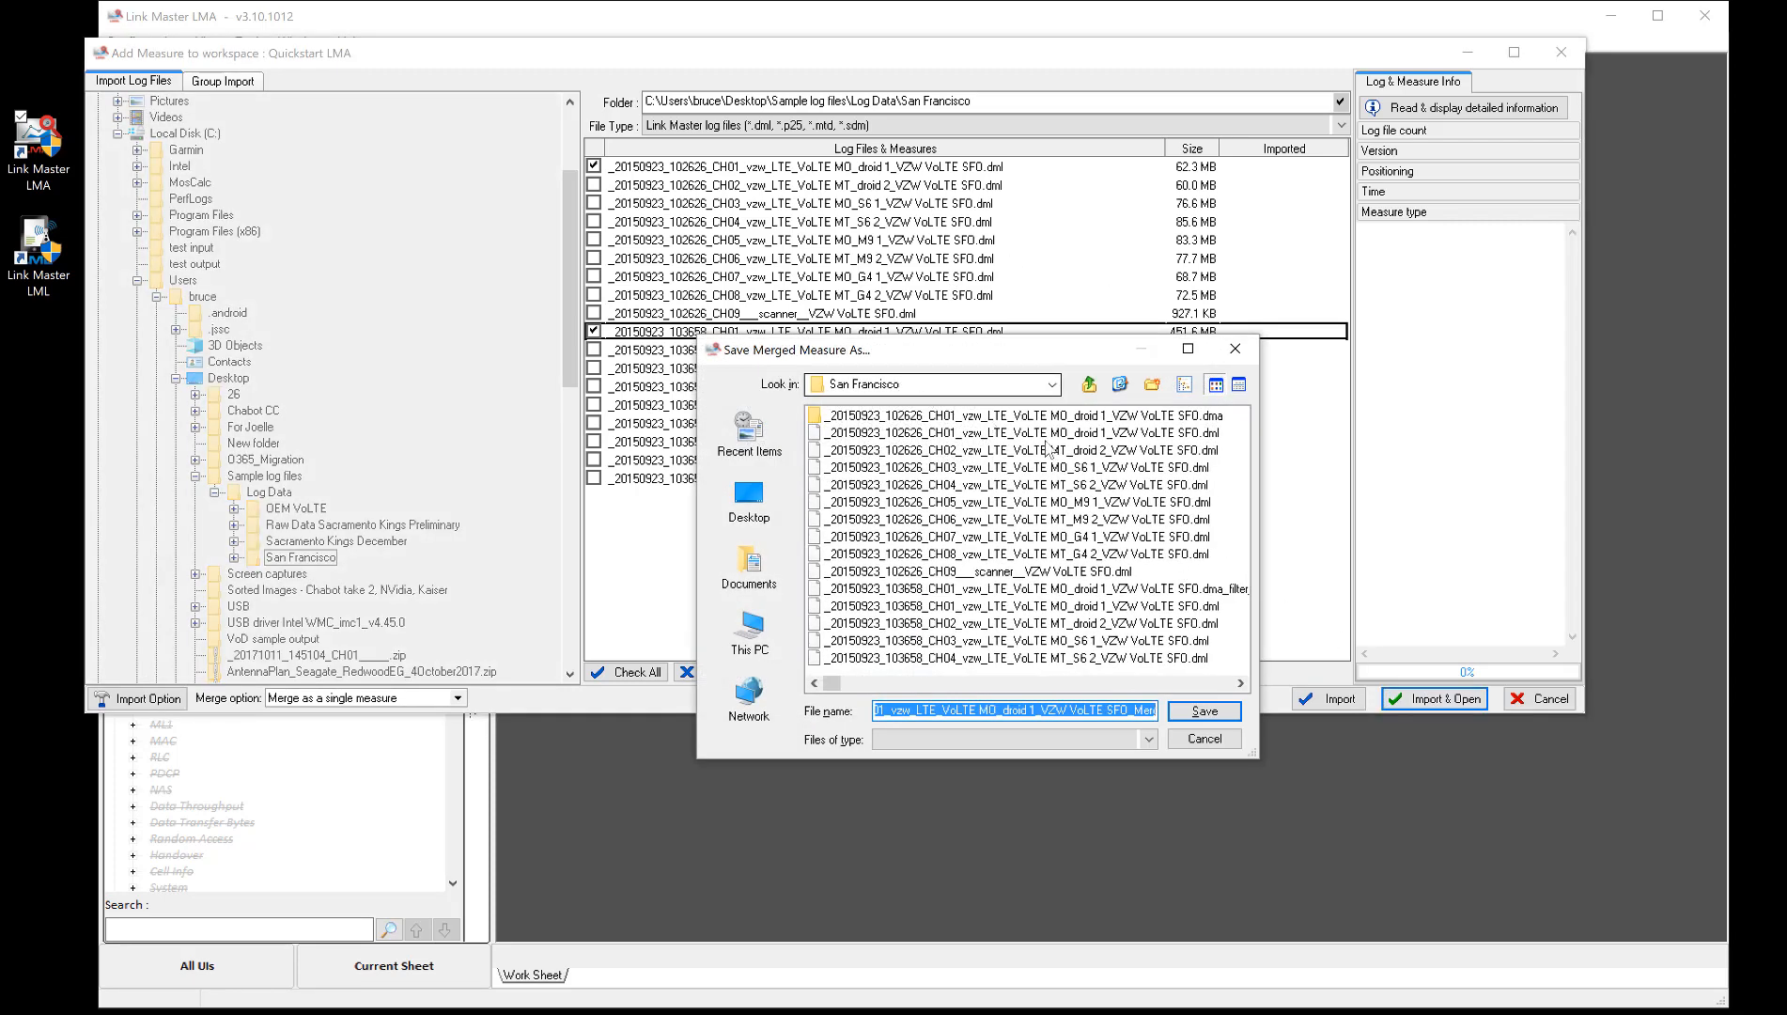
{"action": "type", "text": "Te"}
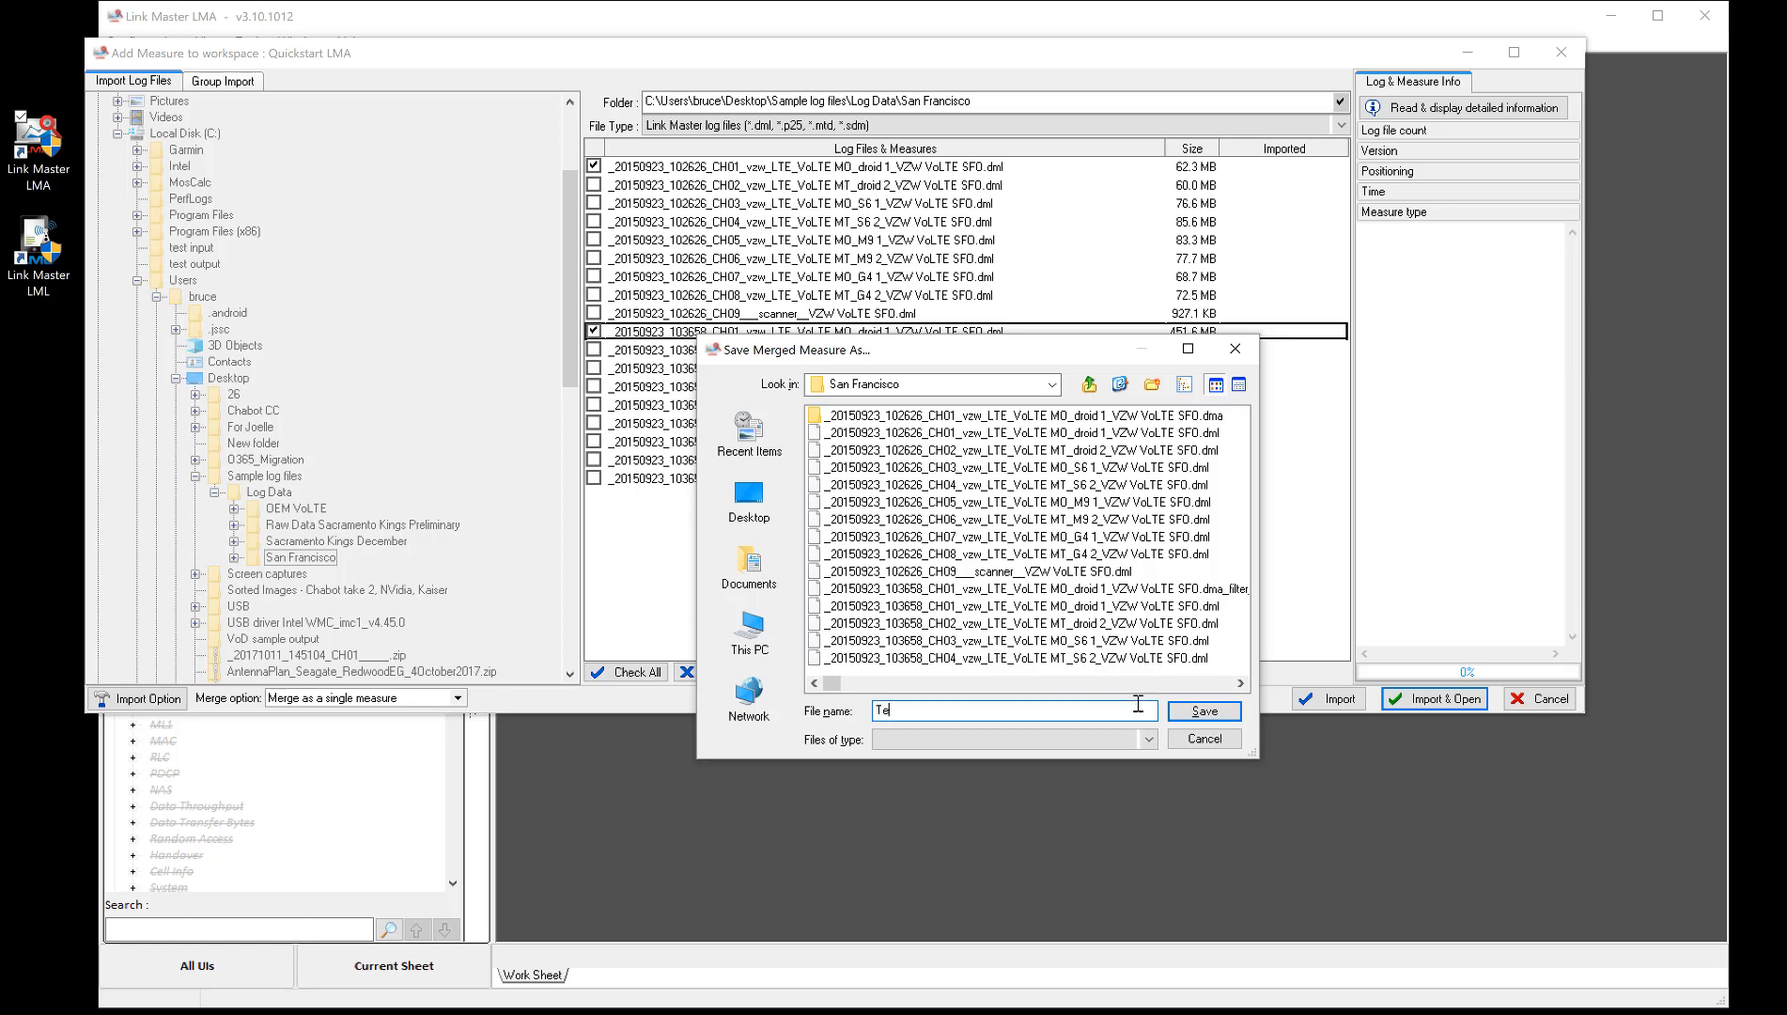
{"action": "type", "text": "st merge"}
{"action": "left_click", "coordinate": [1204, 711]}
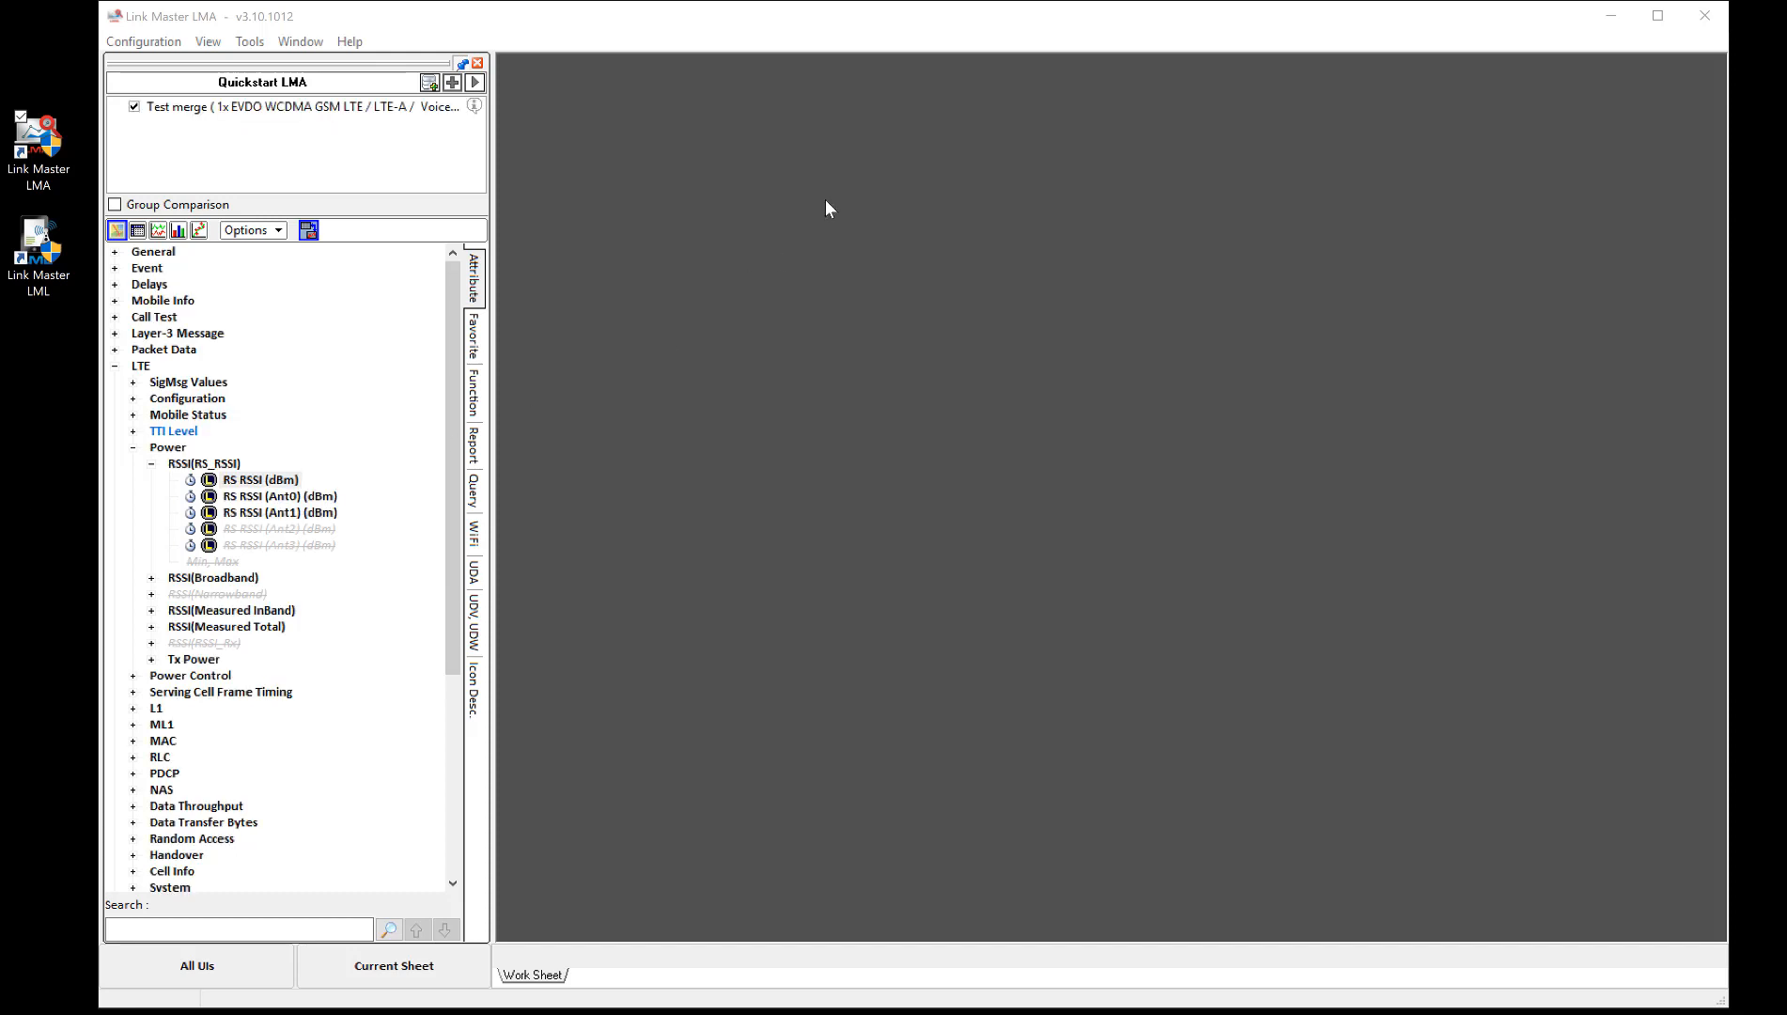
Import and open the 102626 and 103658 CH01 MO_droid 1 logs as separate measures in the Quickstart LMA workspace, without merging
{"action": "left_click", "coordinate": [340, 109]}
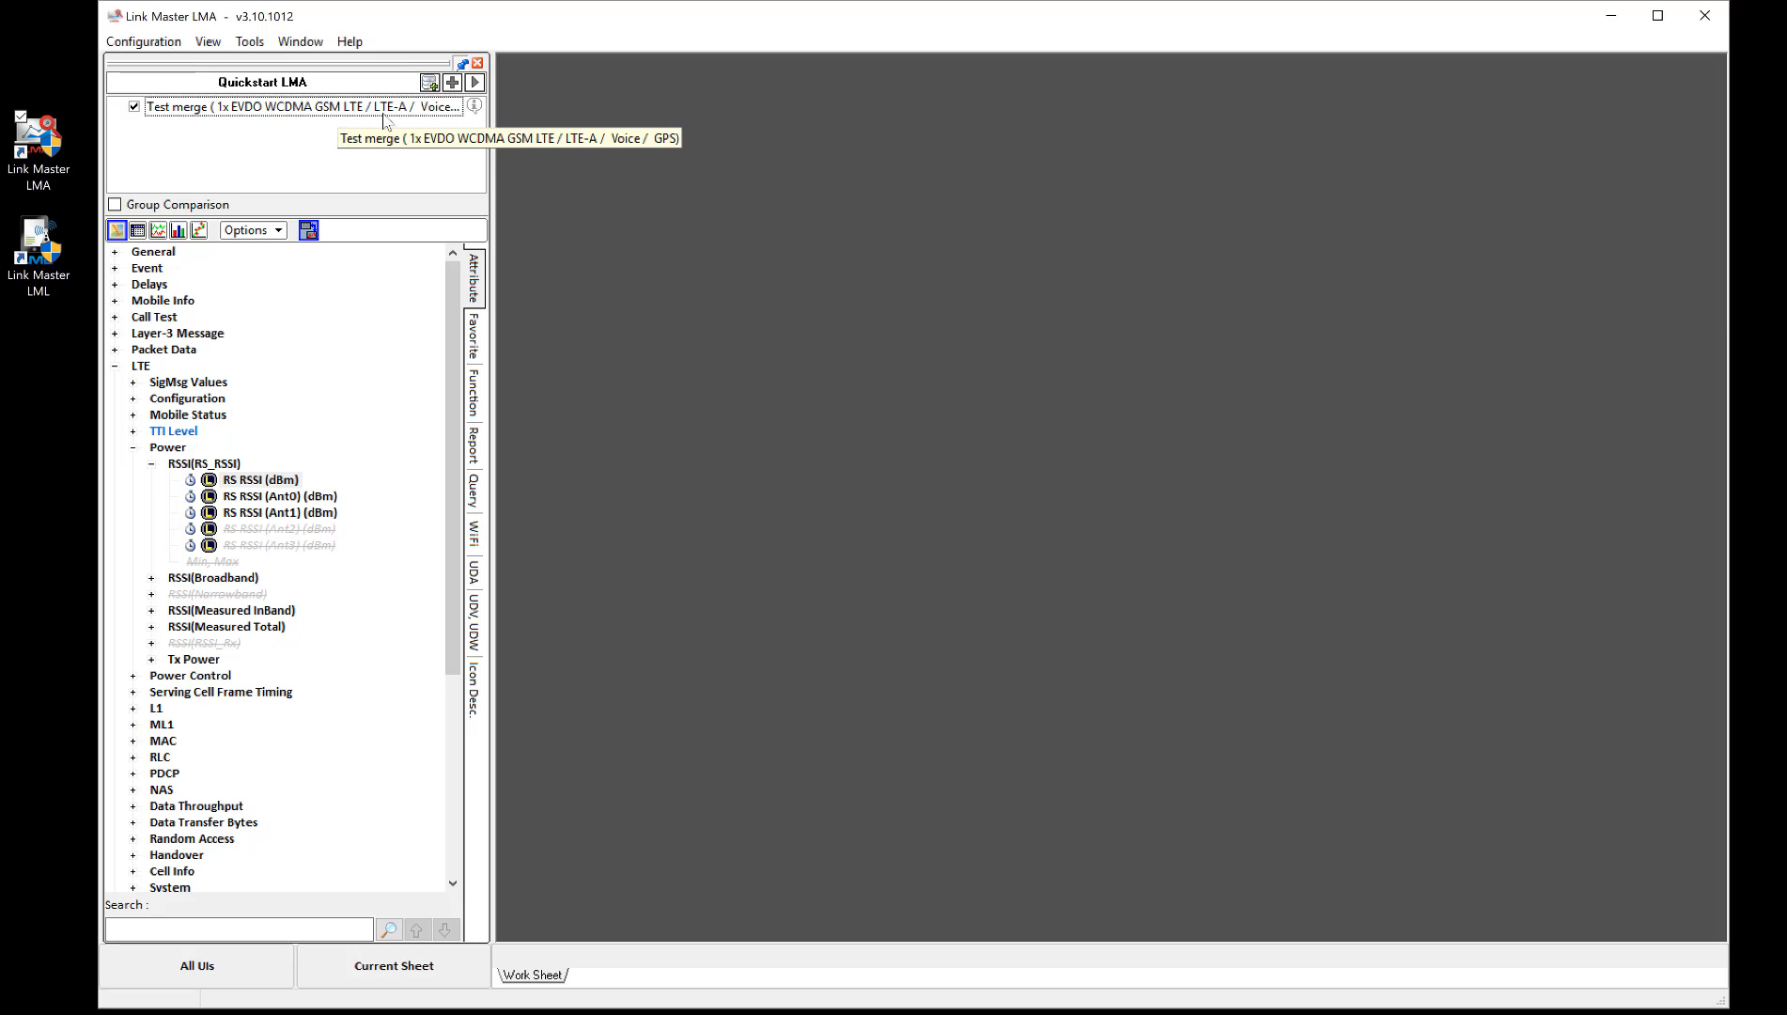
{"action": "left_click", "coordinate": [451, 82]}
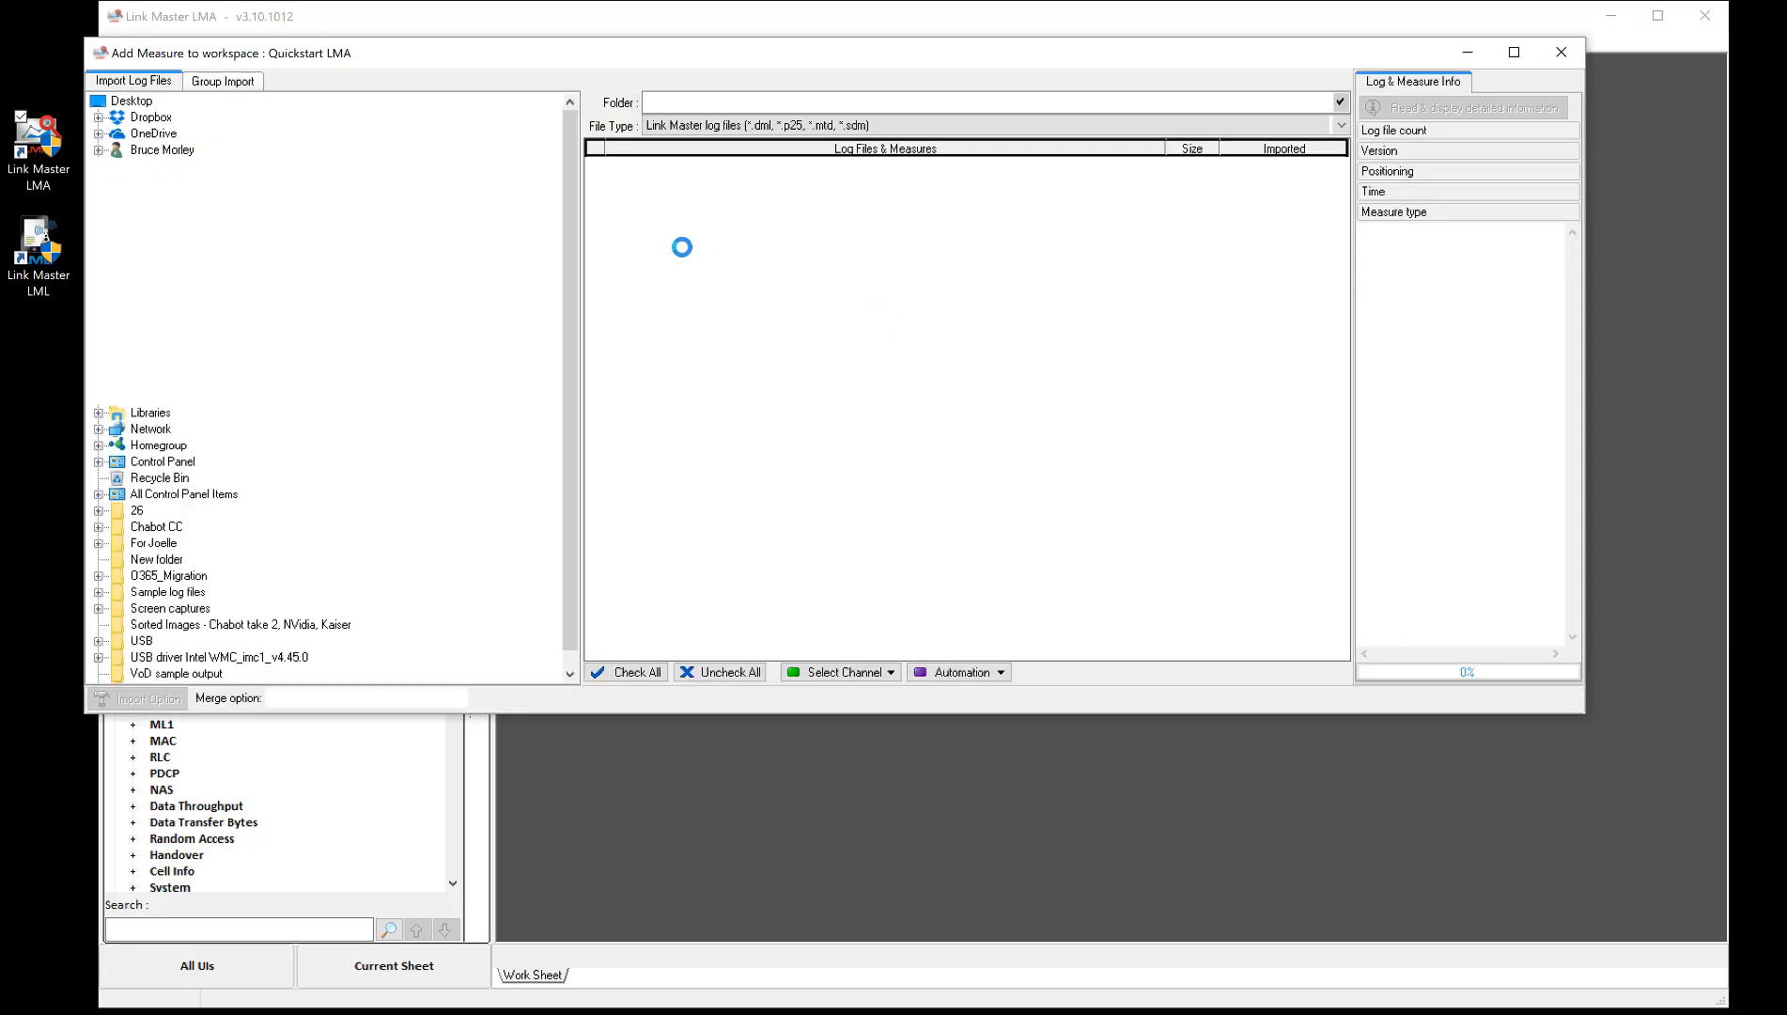
{"action": "left_click", "coordinate": [594, 186]}
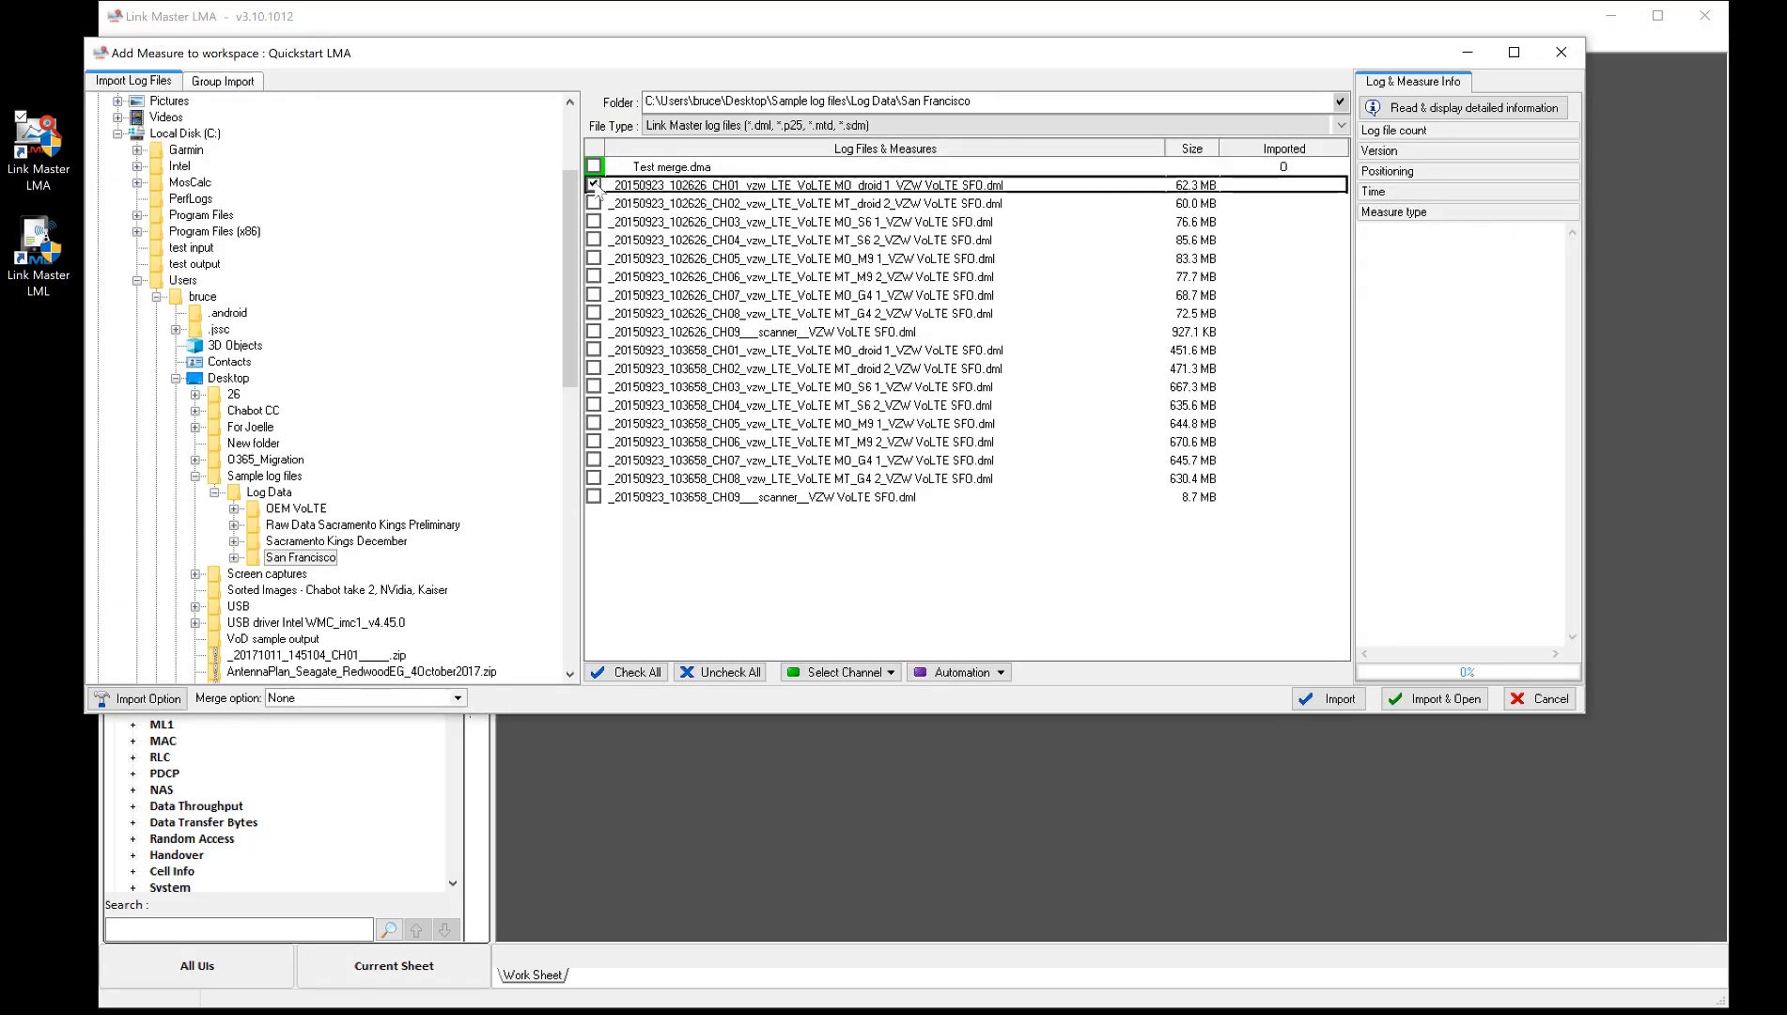
{"action": "left_click", "coordinate": [594, 350]}
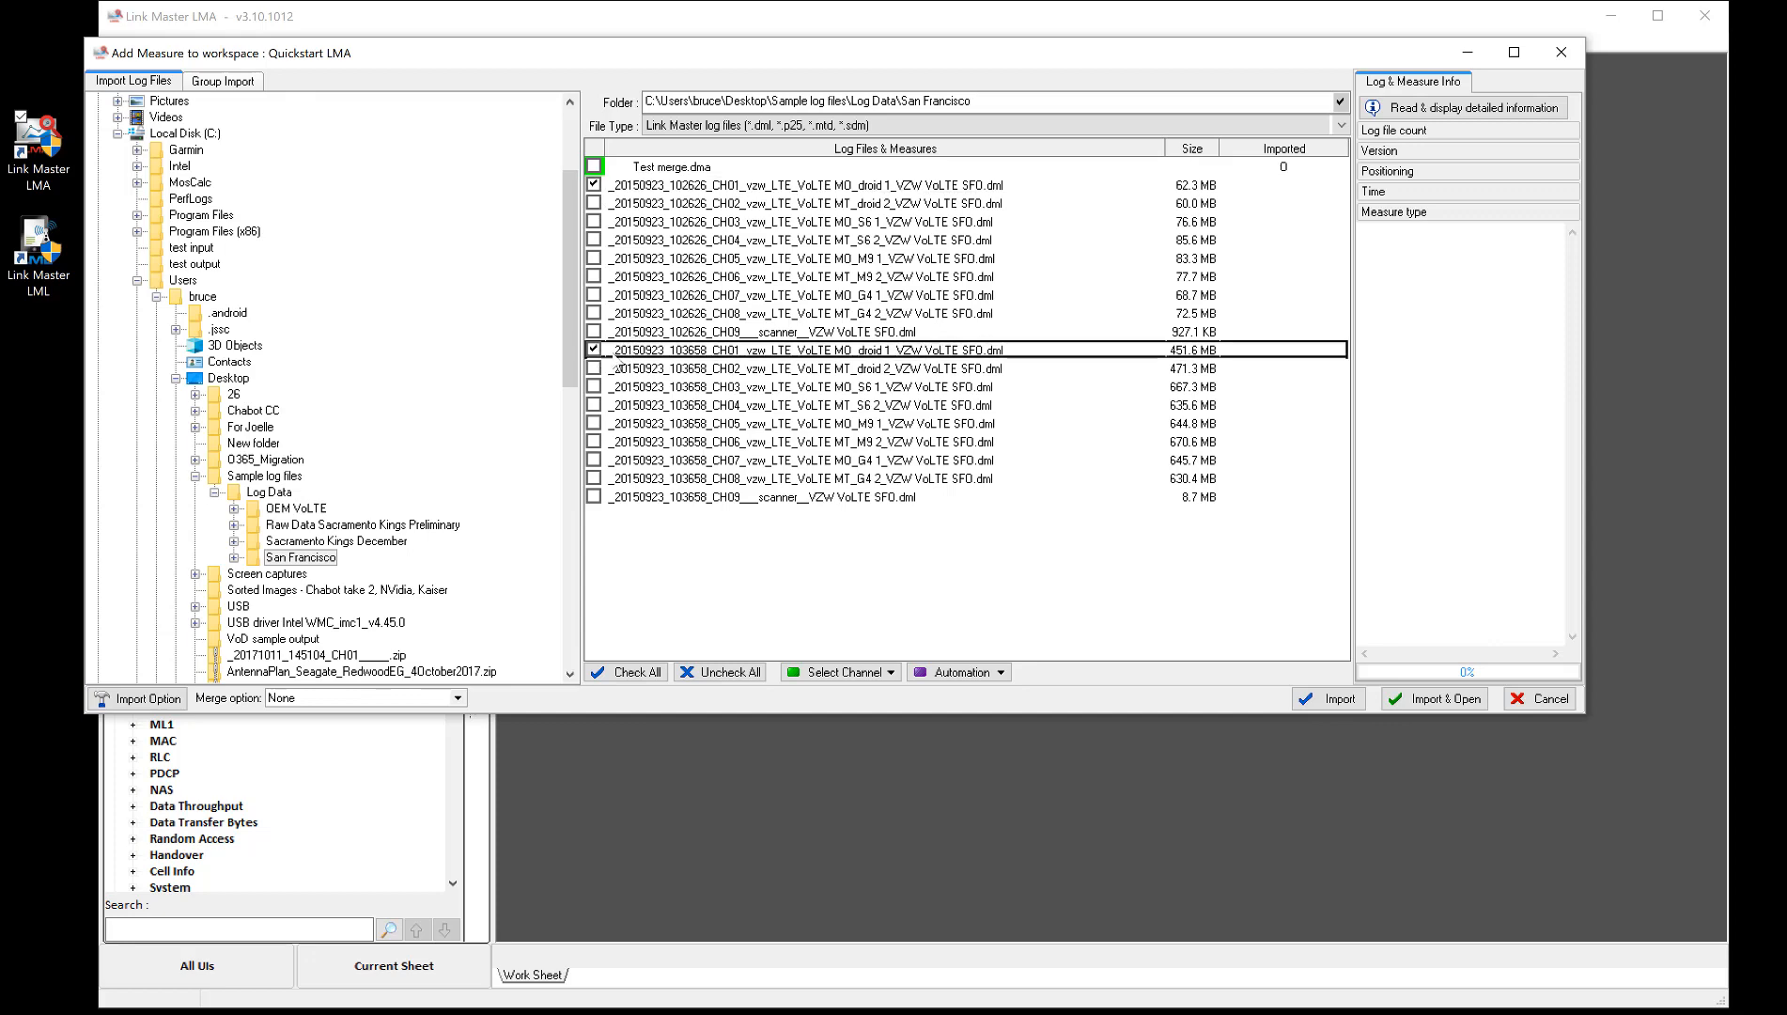
{"action": "left_click", "coordinate": [1426, 700]}
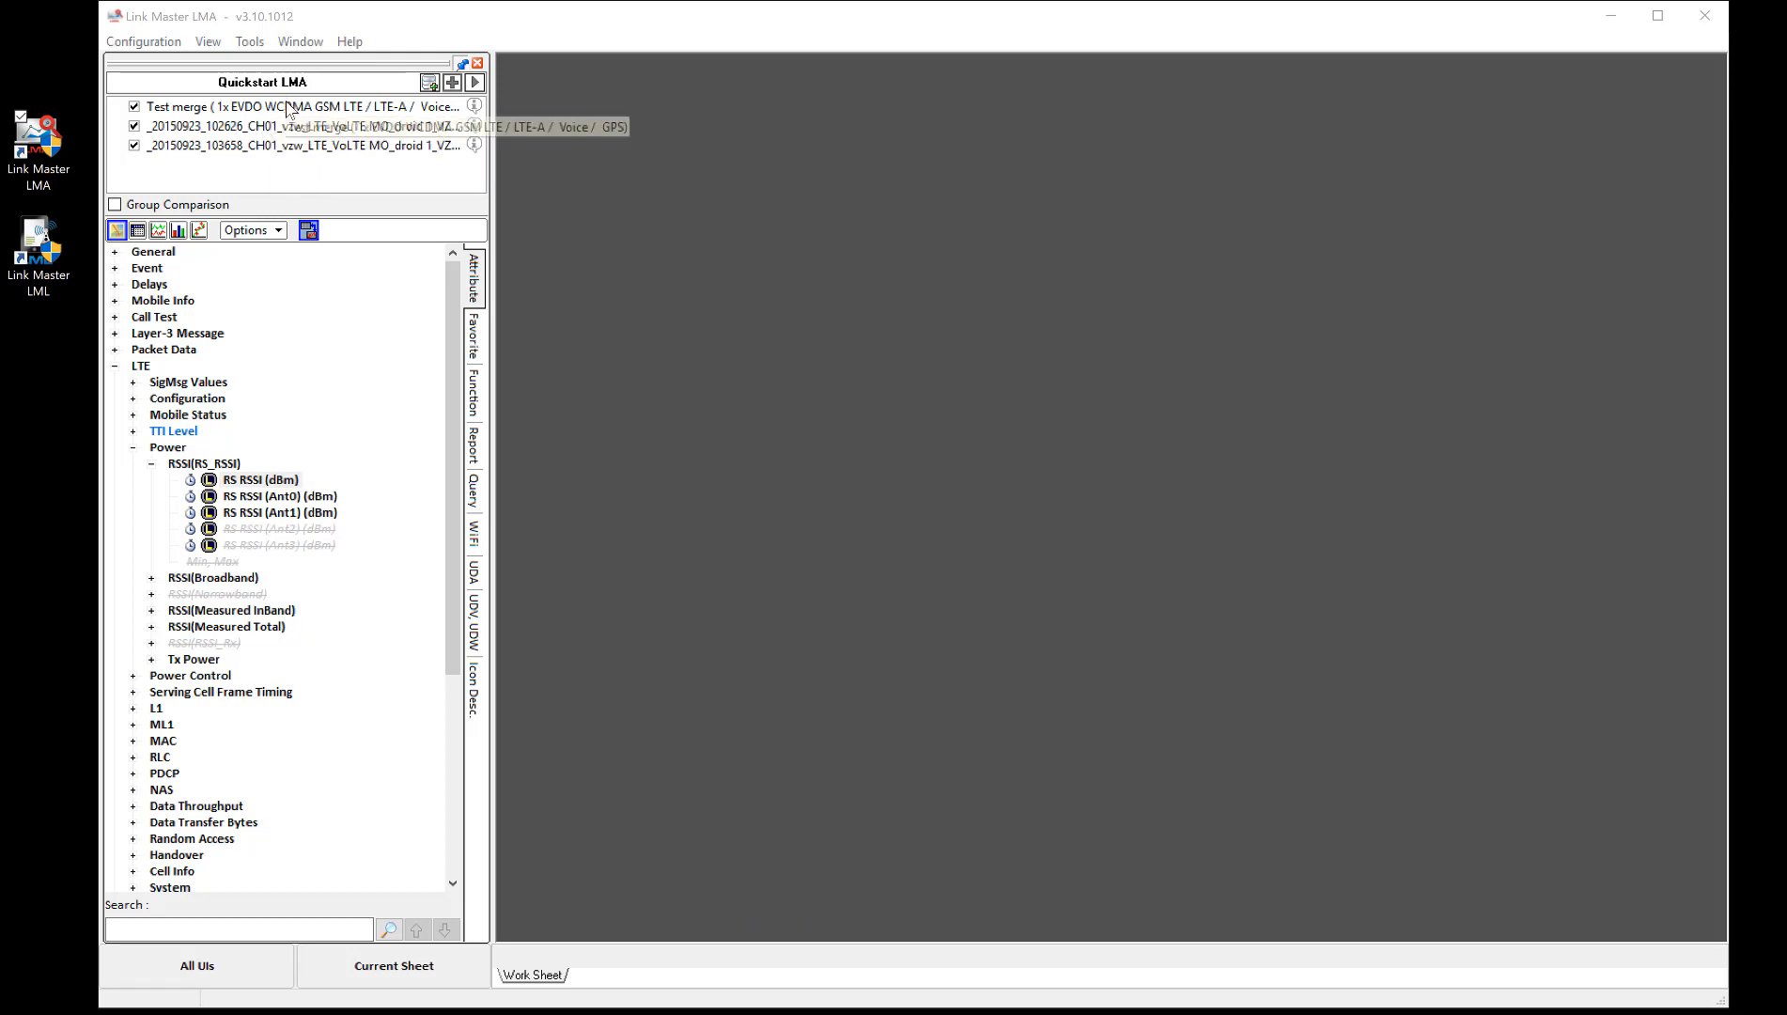
Plot the LTE L1 RF attribute RSRP (dBm) as a time graph and place the time cursor at about 20:42:35
{"action": "double_click", "coordinate": [157, 710]}
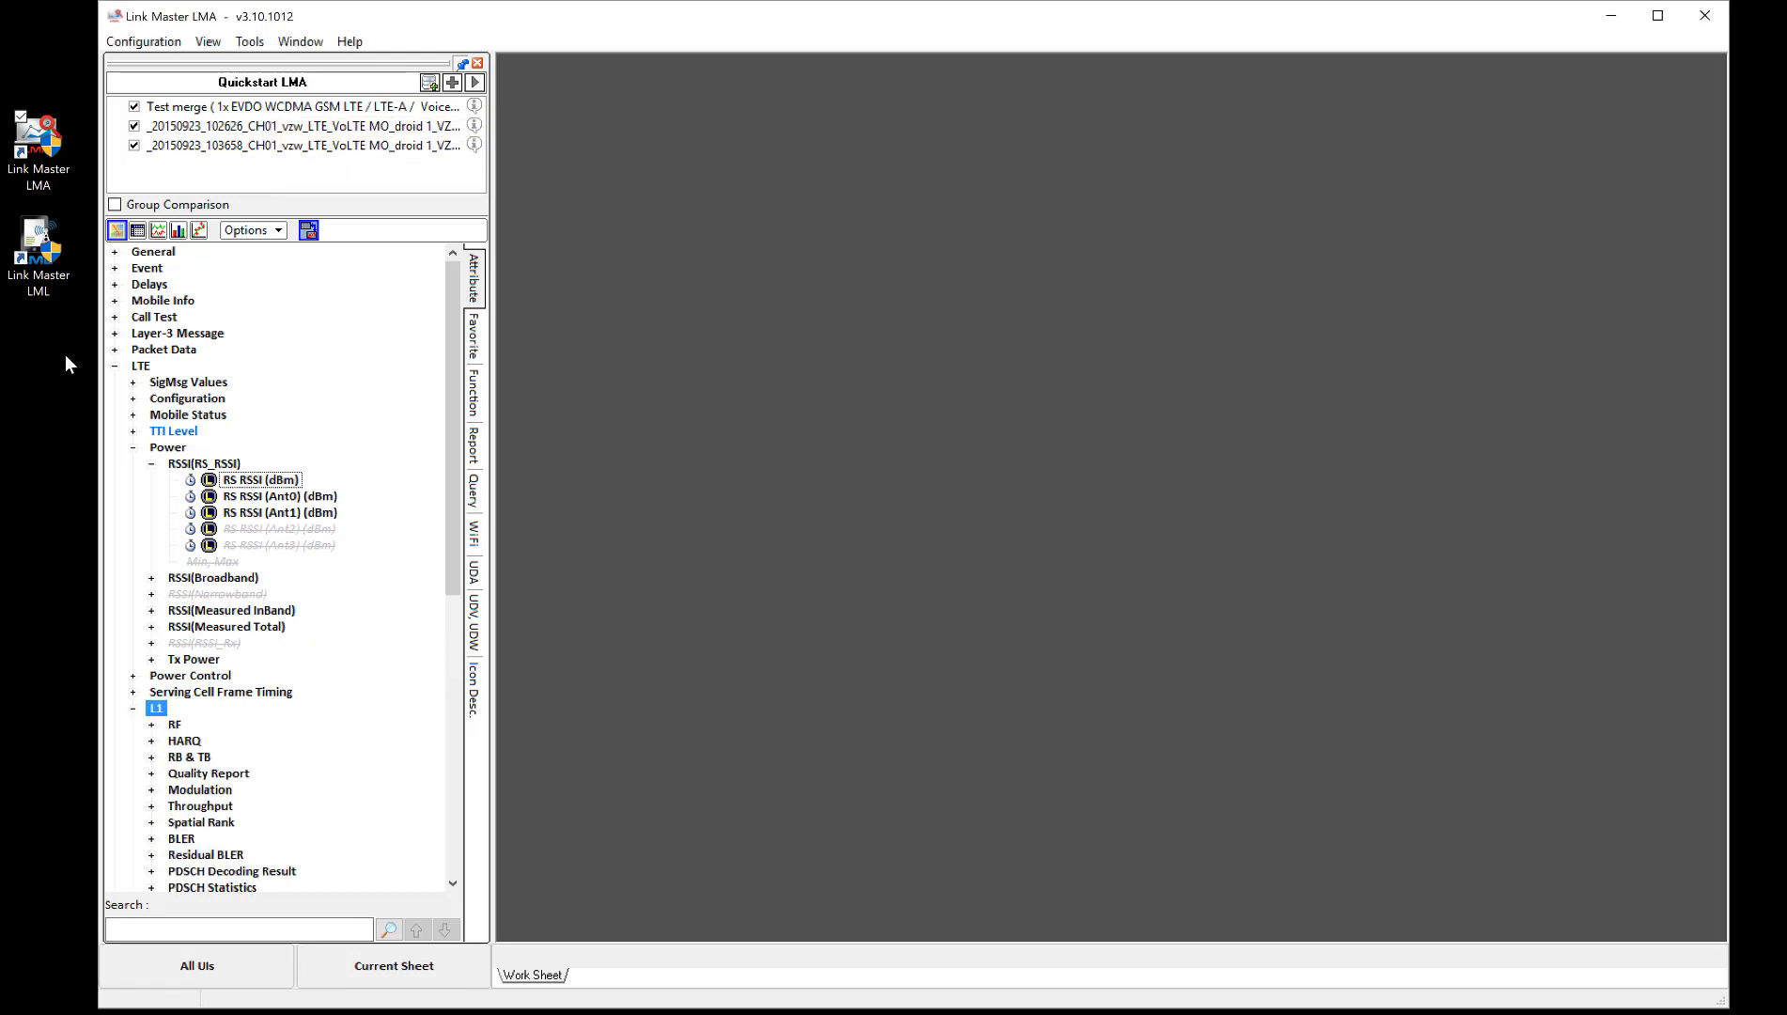
{"action": "double_click", "coordinate": [175, 724]}
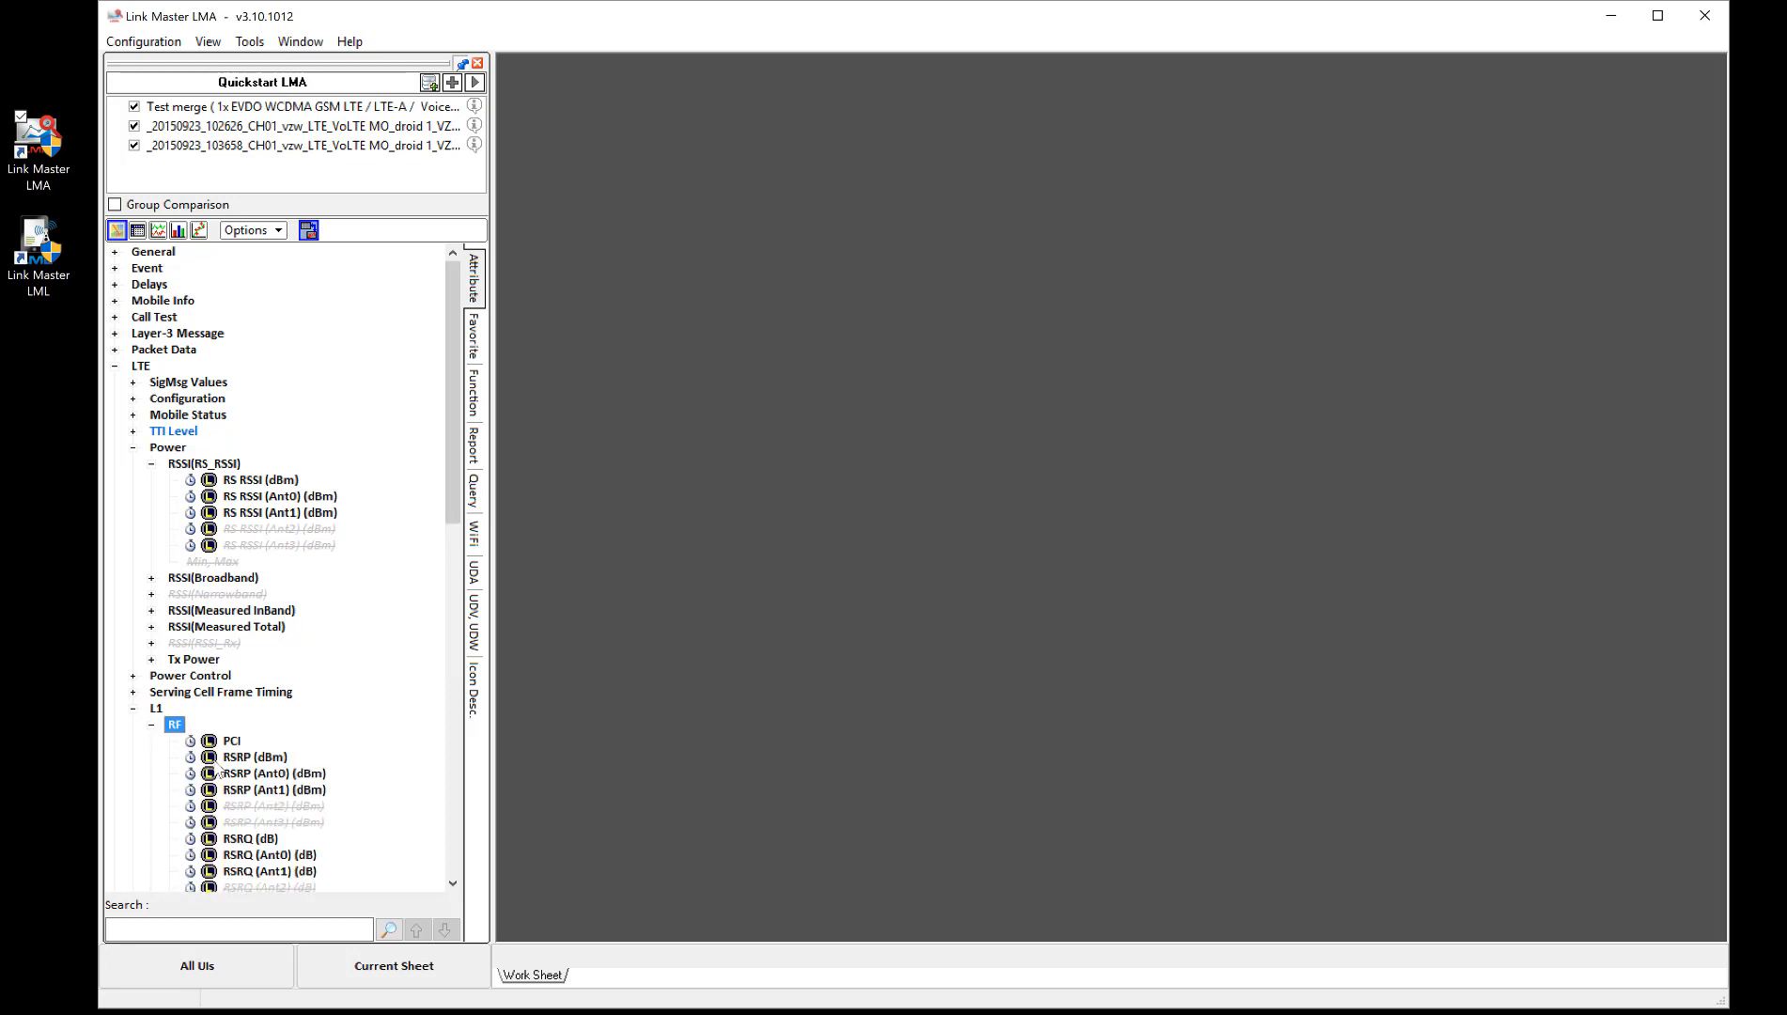
{"action": "left_click", "coordinate": [237, 758]}
{"action": "right_click", "coordinate": [237, 759]}
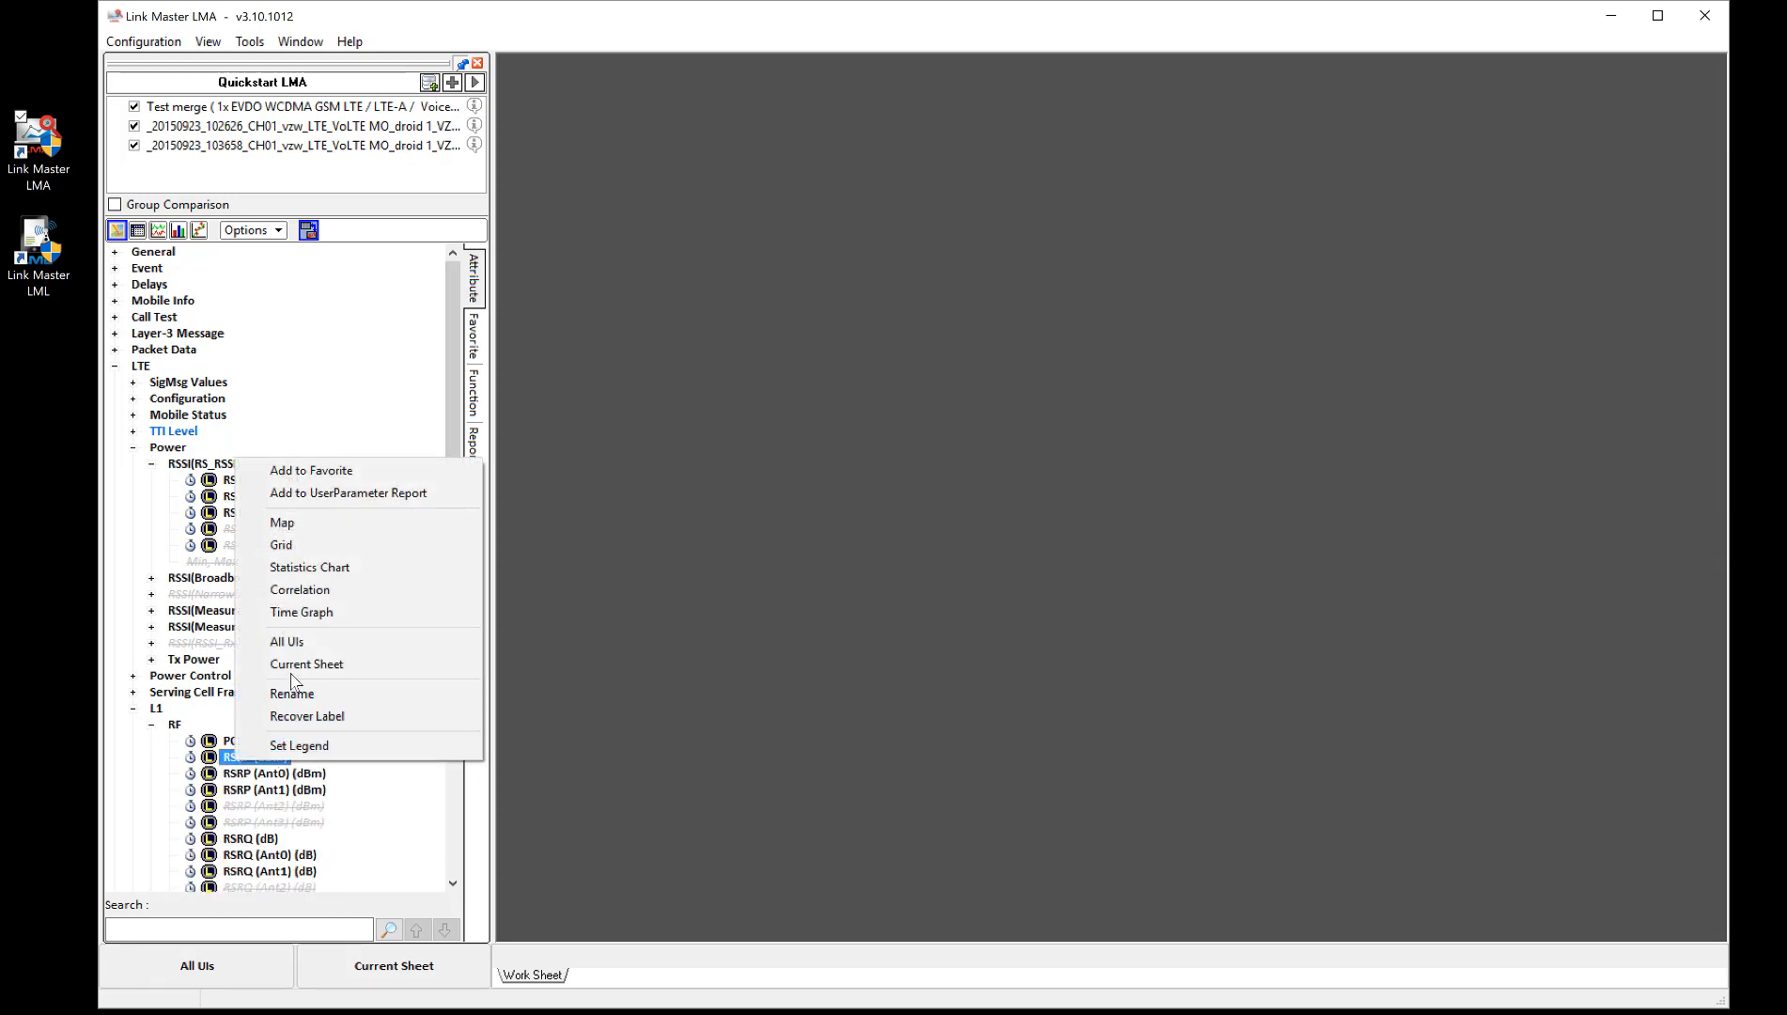
{"action": "left_click", "coordinate": [295, 612]}
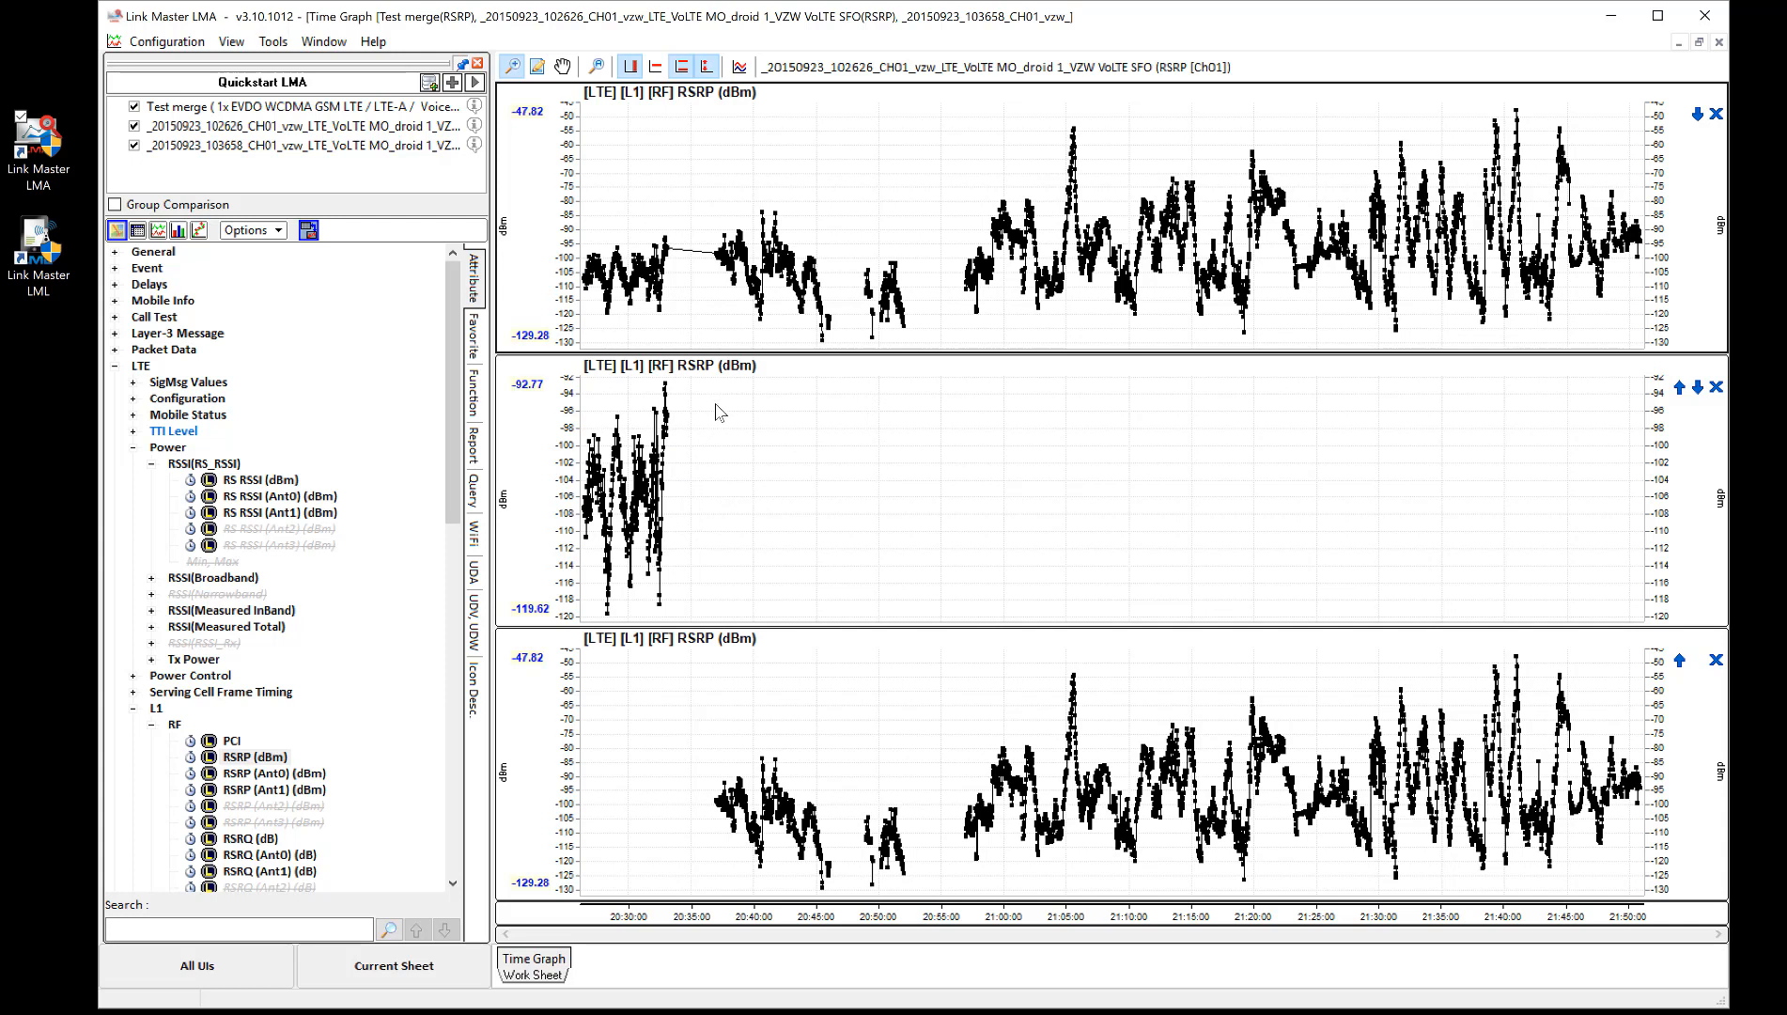
{"action": "left_click", "coordinate": [785, 695]}
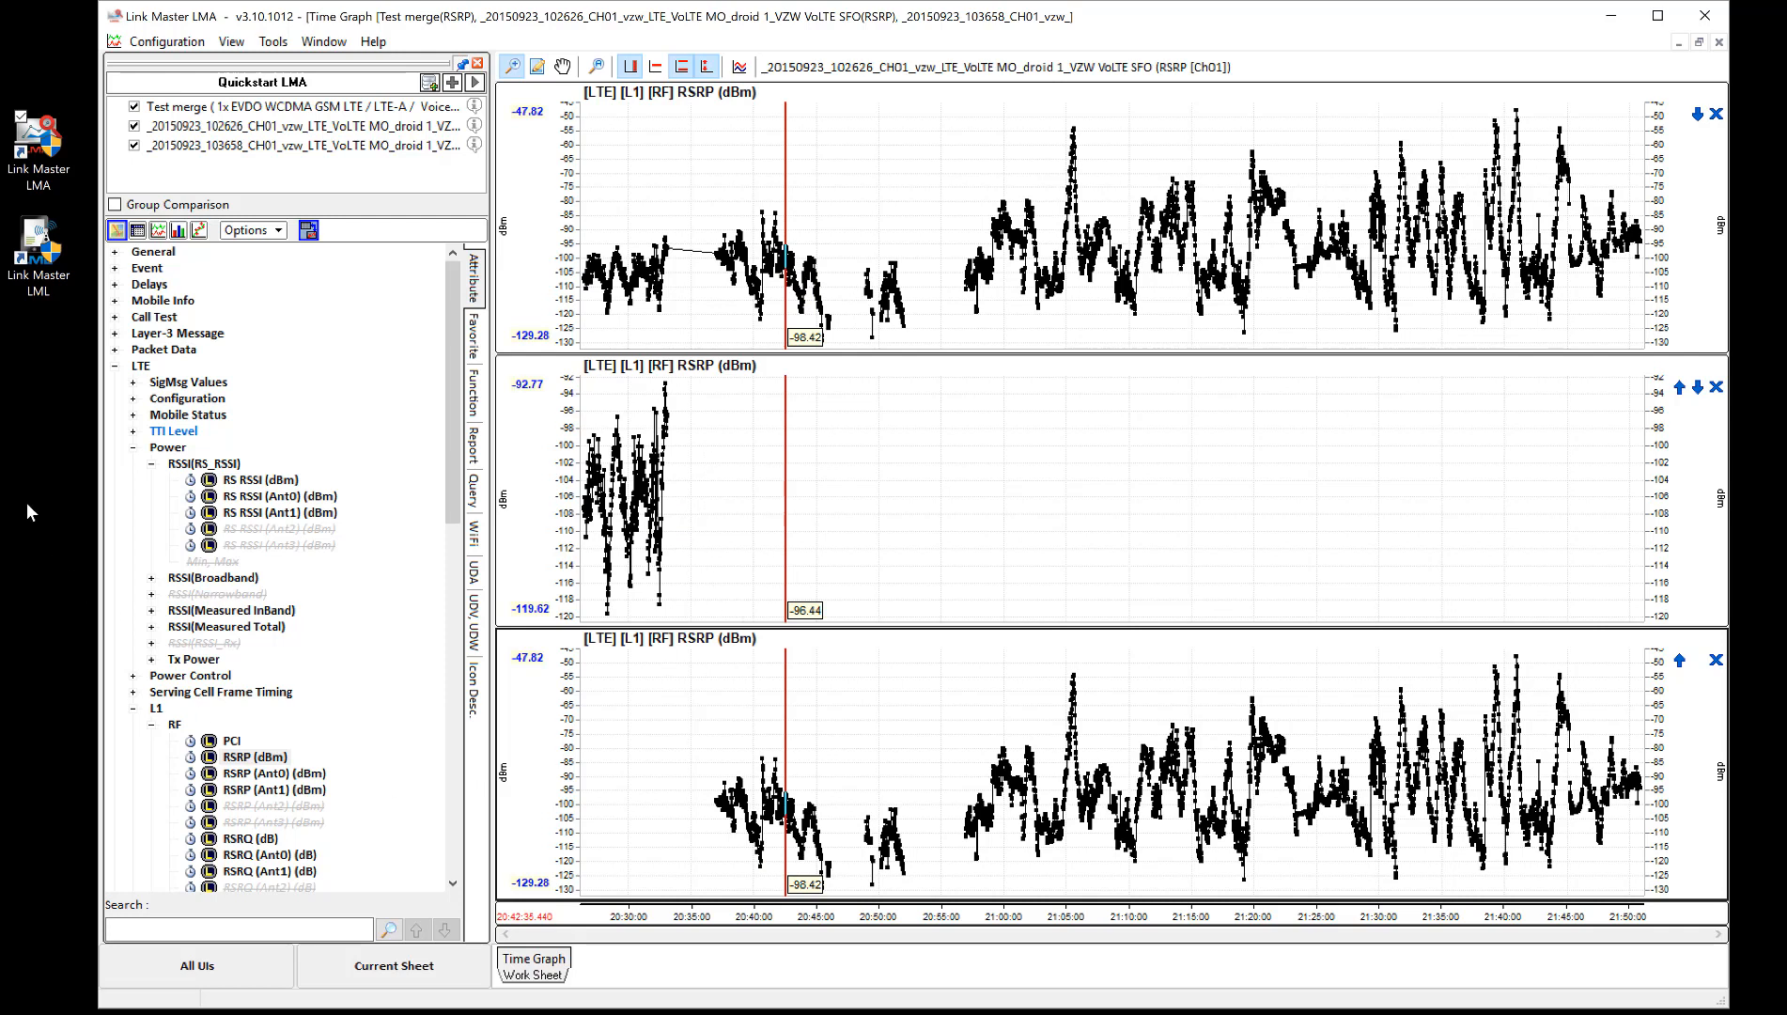
Uncheck all loaded measures and check only the Test merge measure
{"action": "mouse_move", "coordinate": [467, 120]}
{"action": "right_click", "coordinate": [194, 89]}
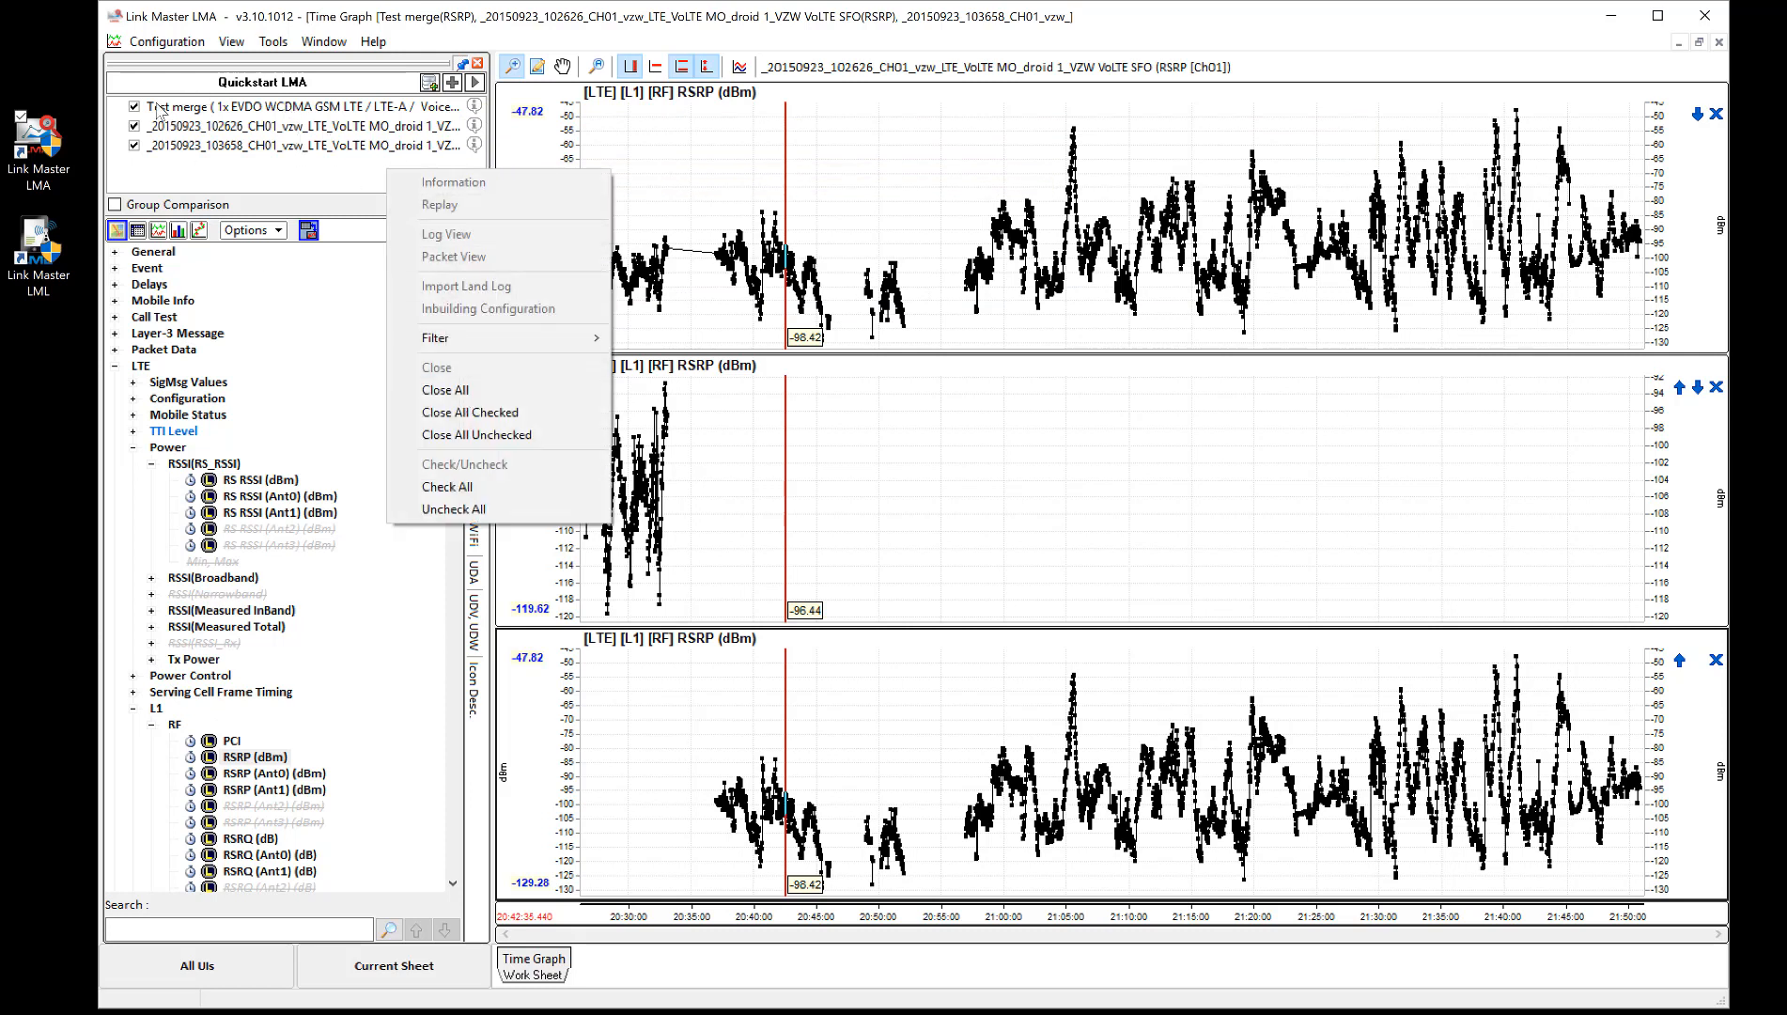
{"action": "left_click", "coordinate": [135, 144]}
{"action": "key", "text": "Return"}
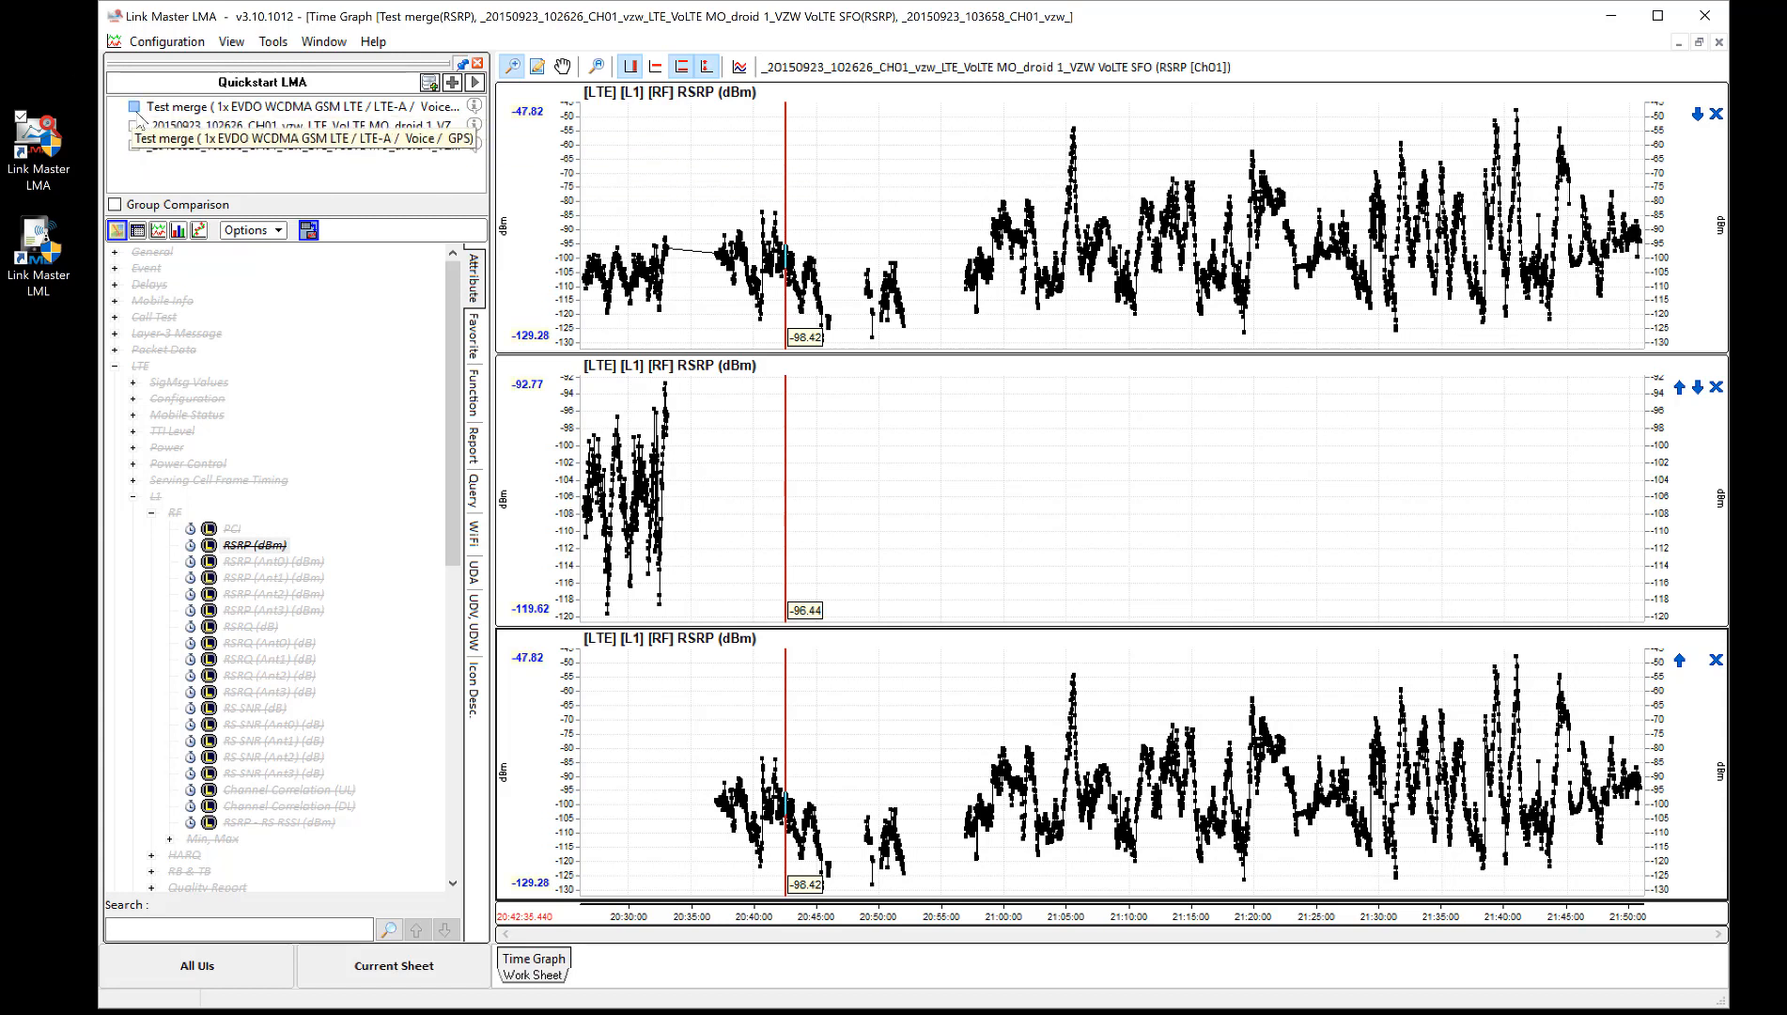
{"action": "left_click", "coordinate": [134, 106]}
Close all loaded measures along with the RSRP time graph
{"action": "right_click", "coordinate": [213, 175]}
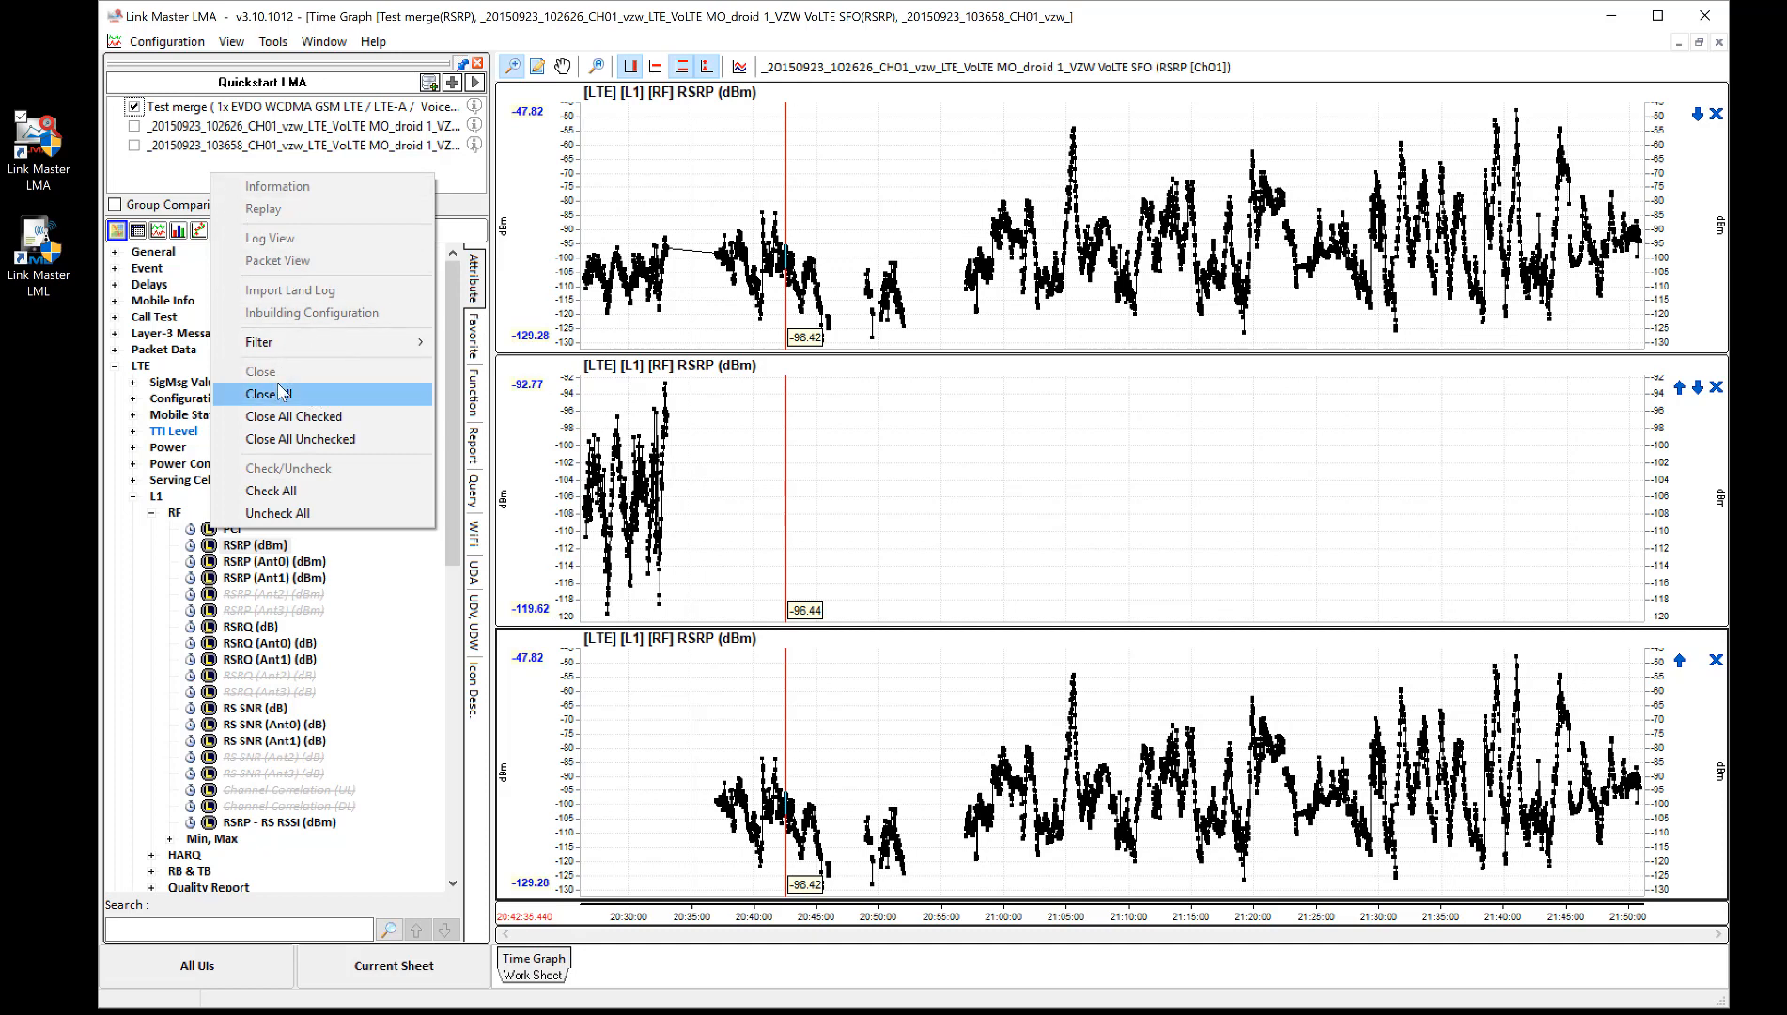
{"action": "left_click", "coordinate": [296, 400]}
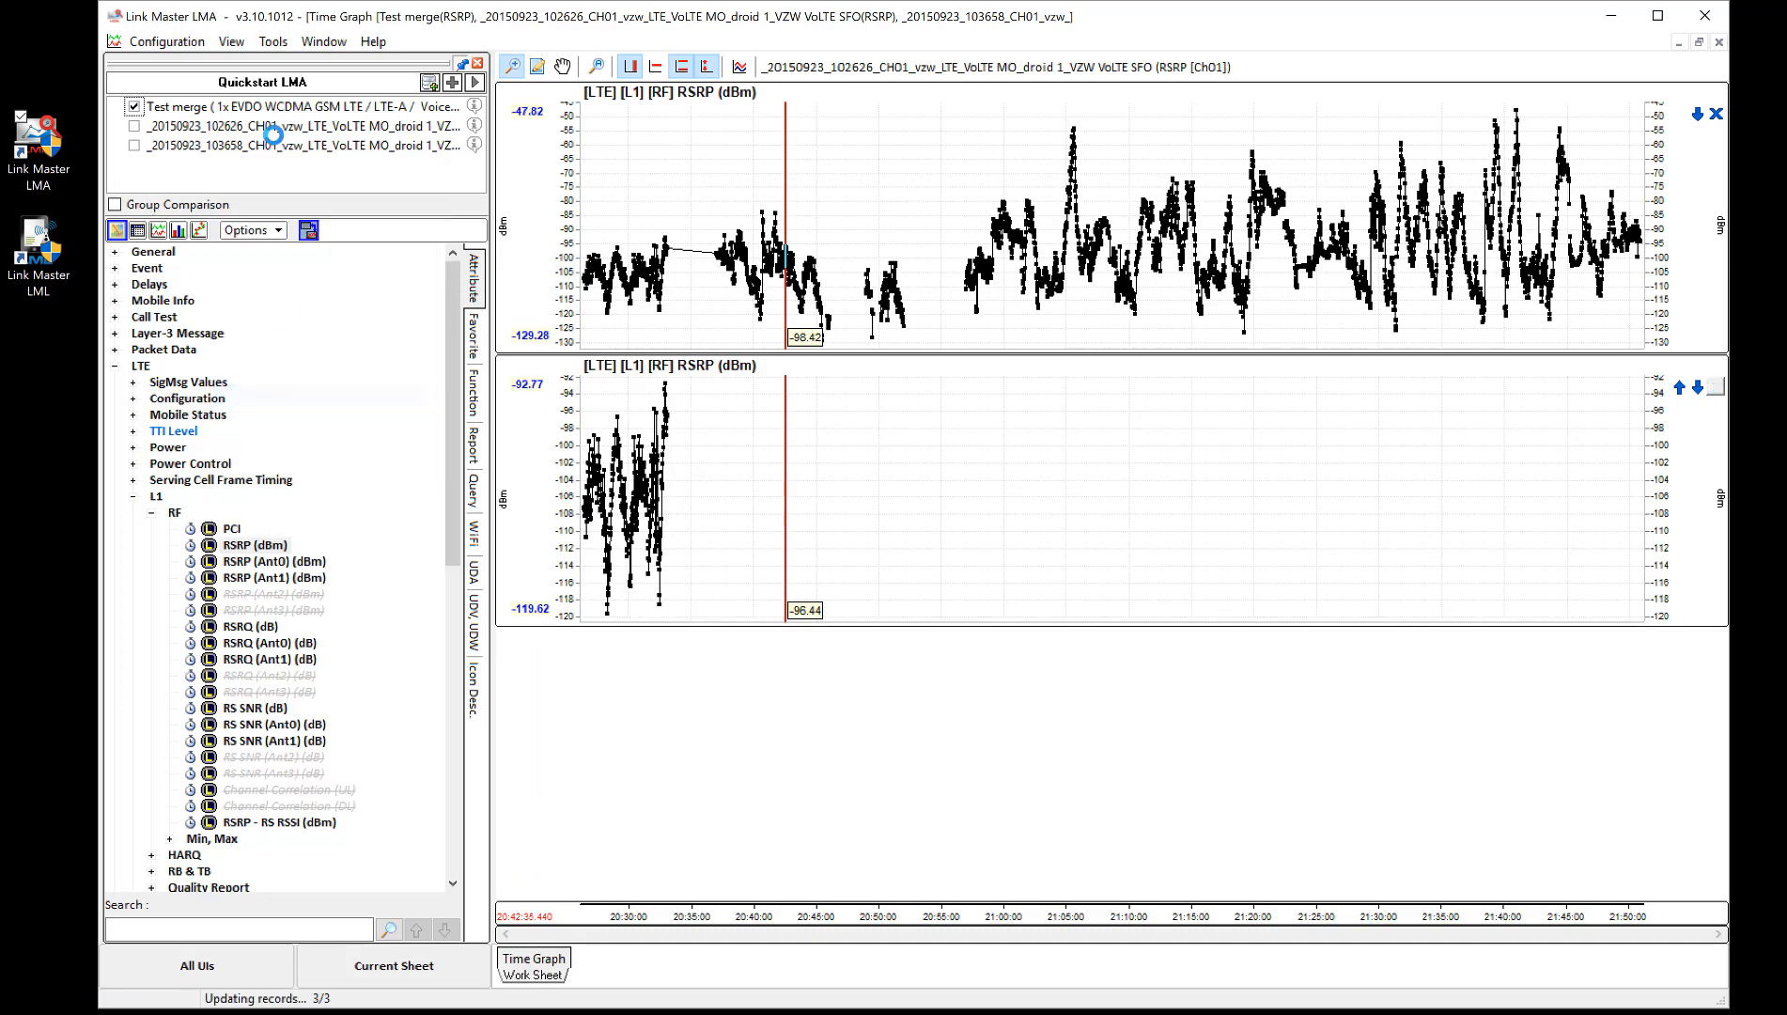
{"action": "left_click", "coordinate": [1719, 41]}
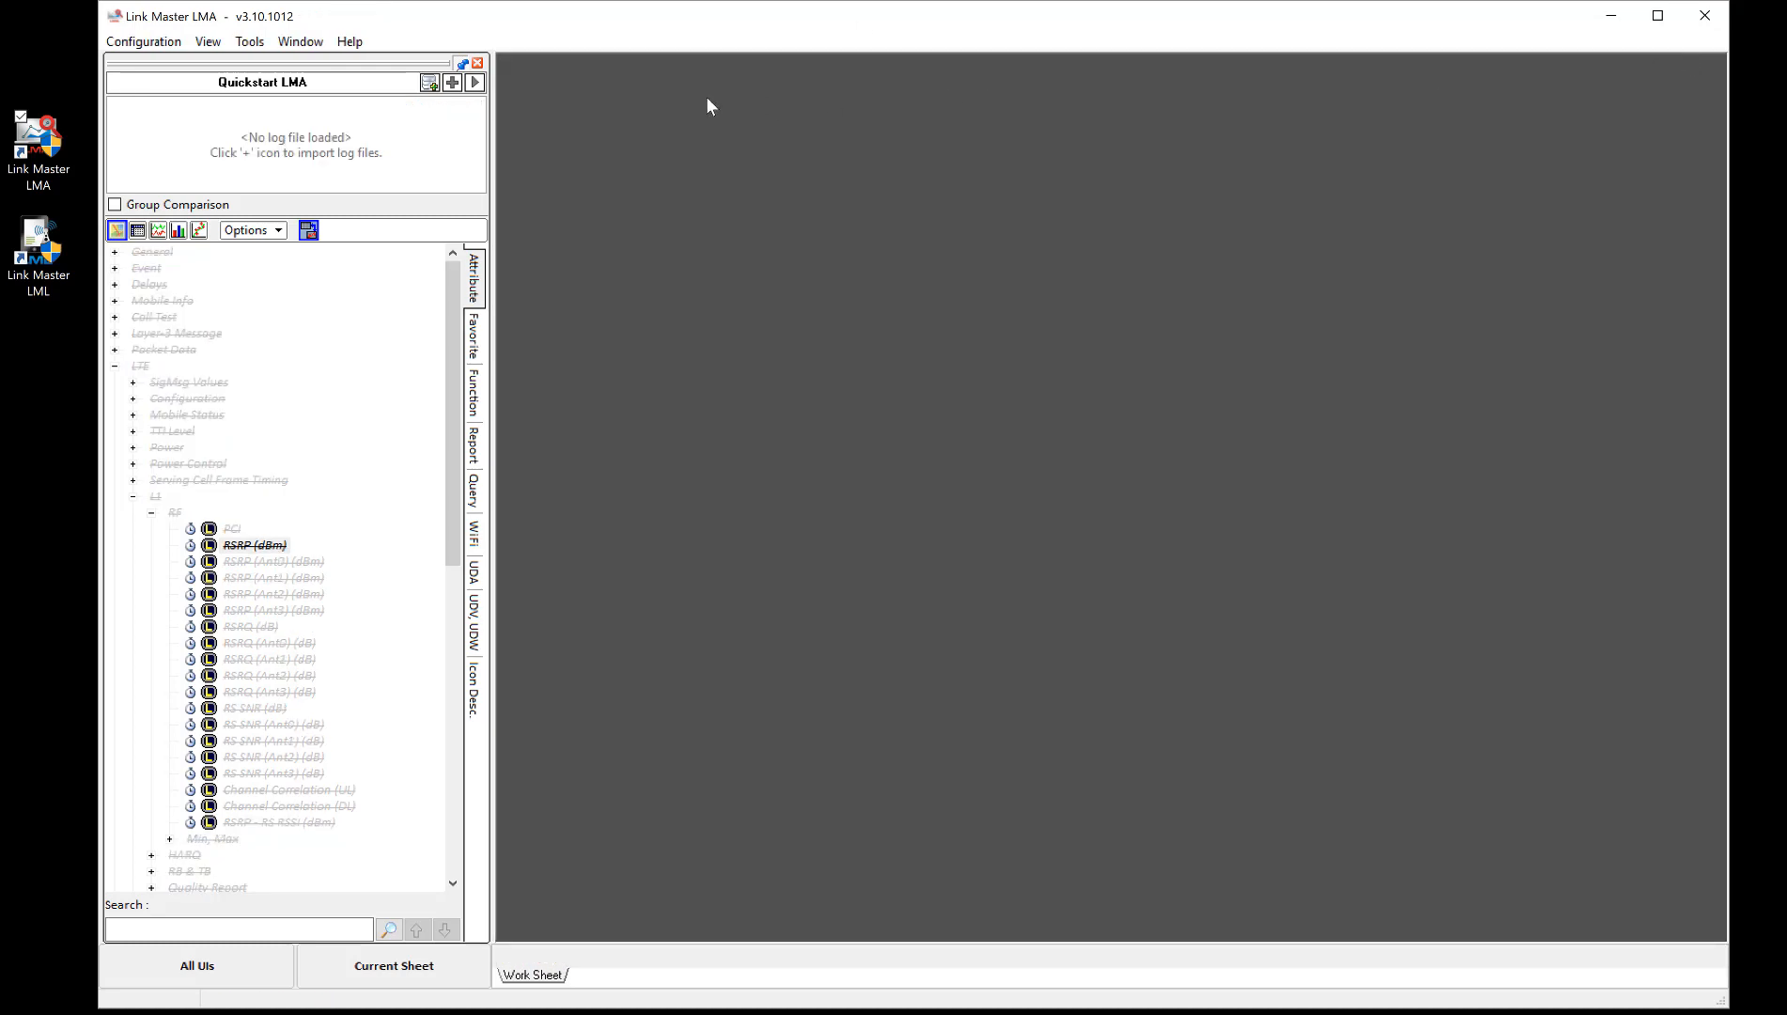
Open the import options for adding log files and enable importing selected attributes only, bringing up the attribute selection
{"action": "left_click", "coordinate": [452, 82]}
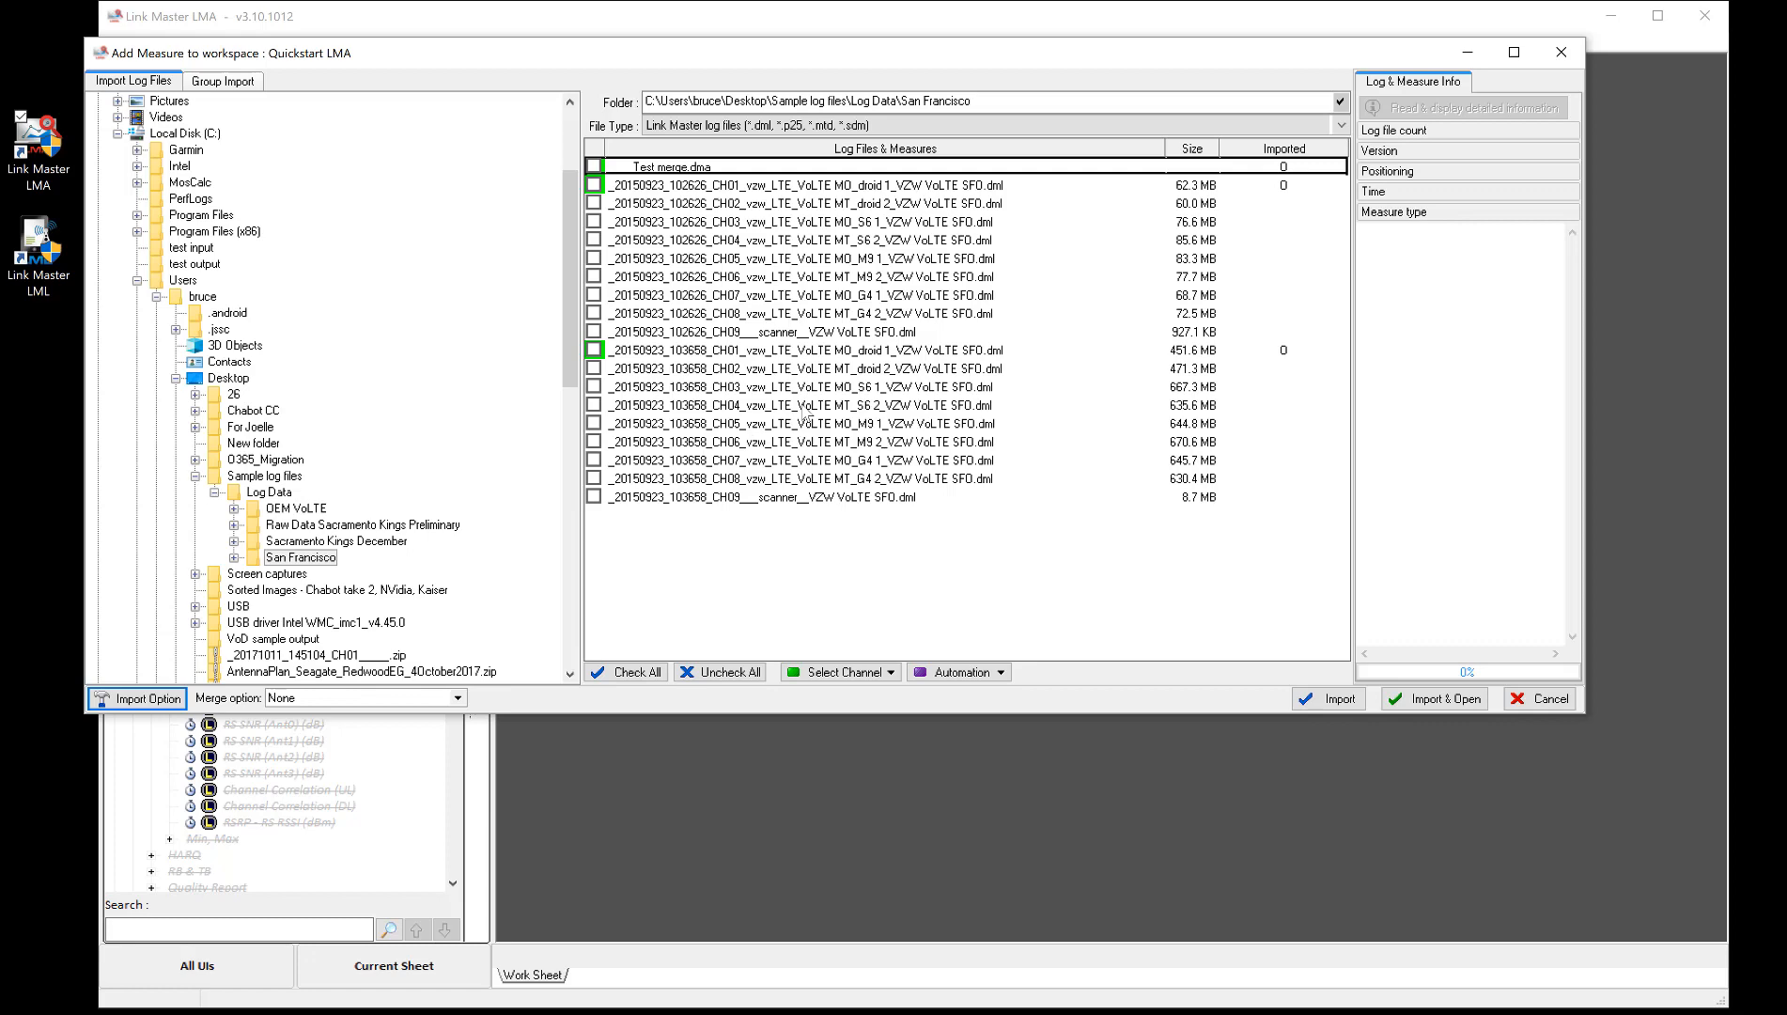
{"action": "left_click", "coordinate": [147, 700]}
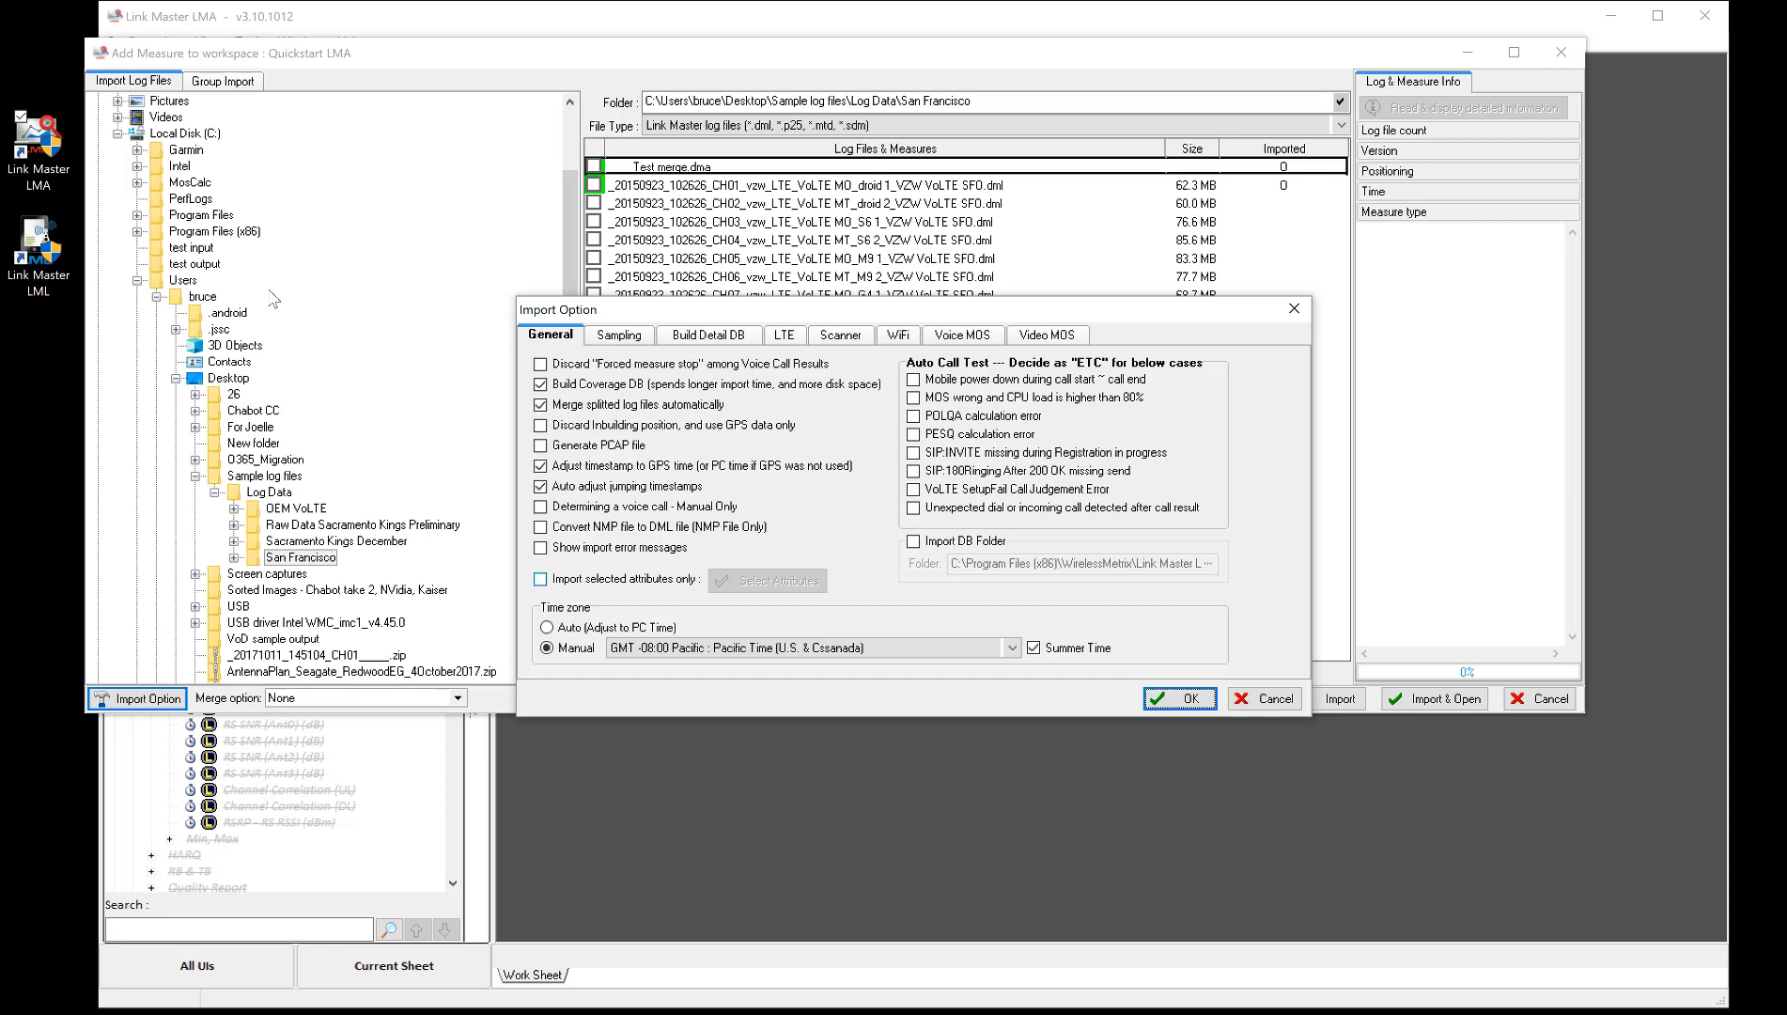
{"action": "left_click", "coordinate": [542, 580]}
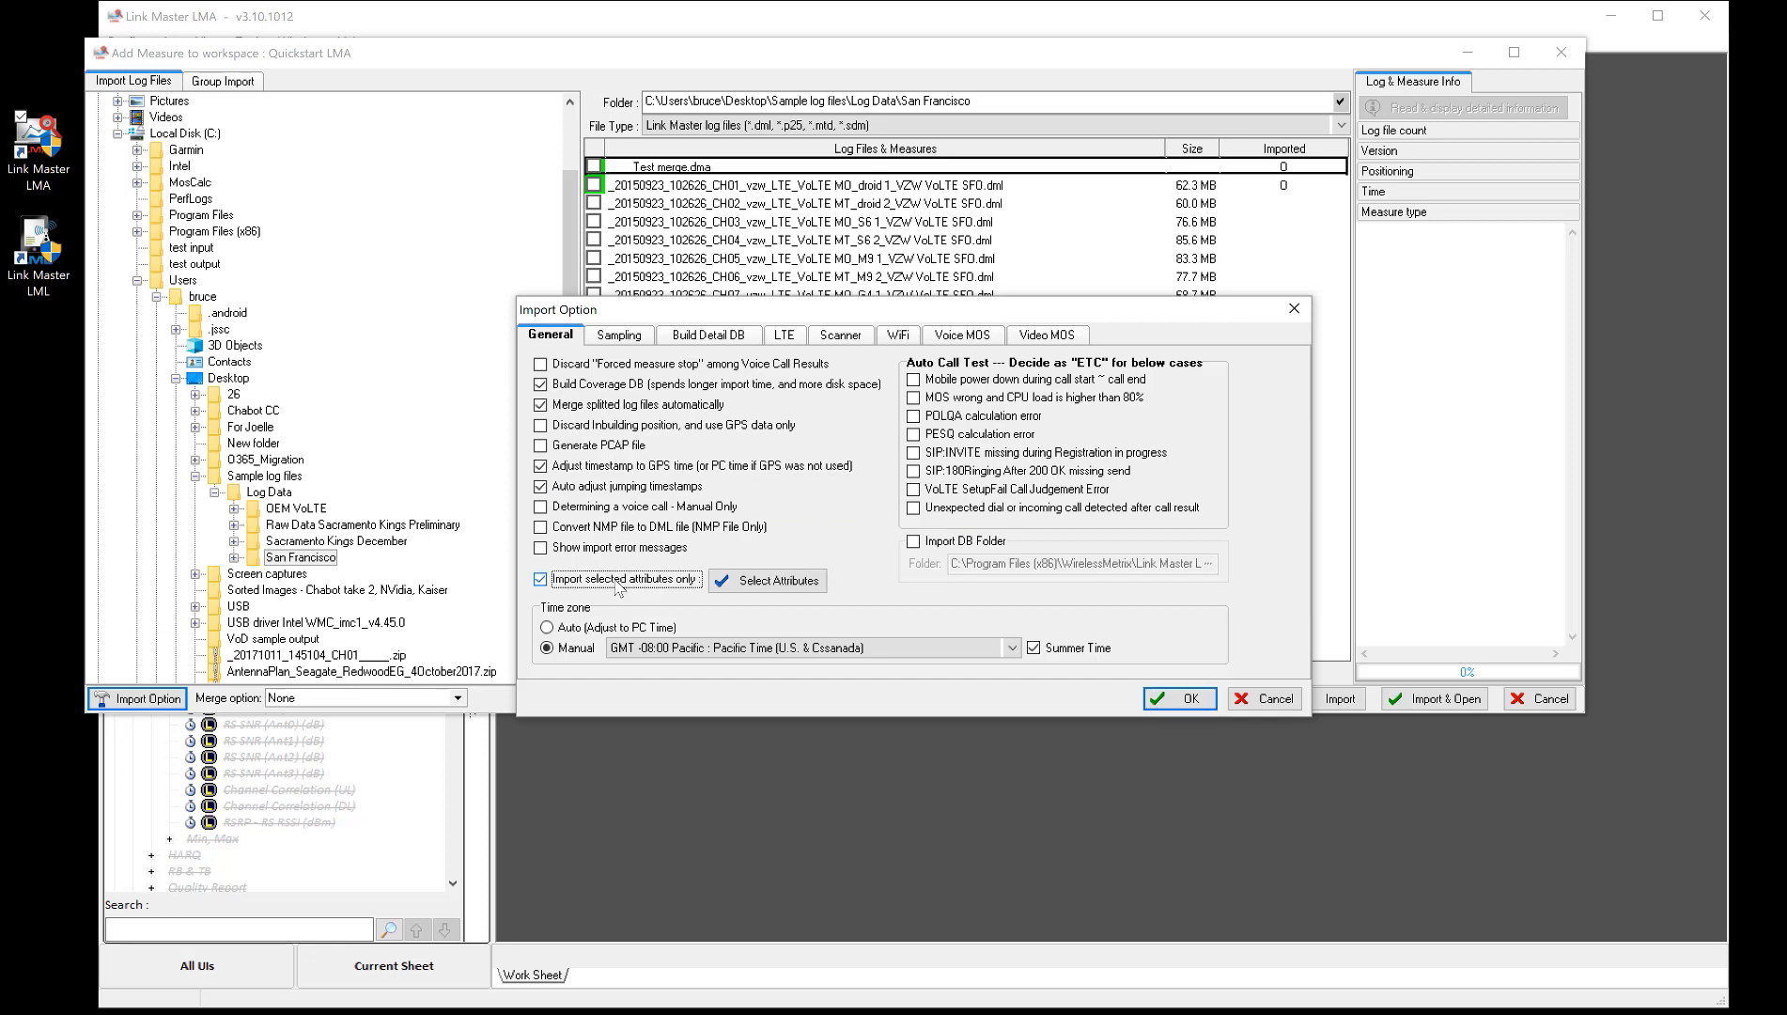
{"action": "left_click", "coordinate": [775, 581]}
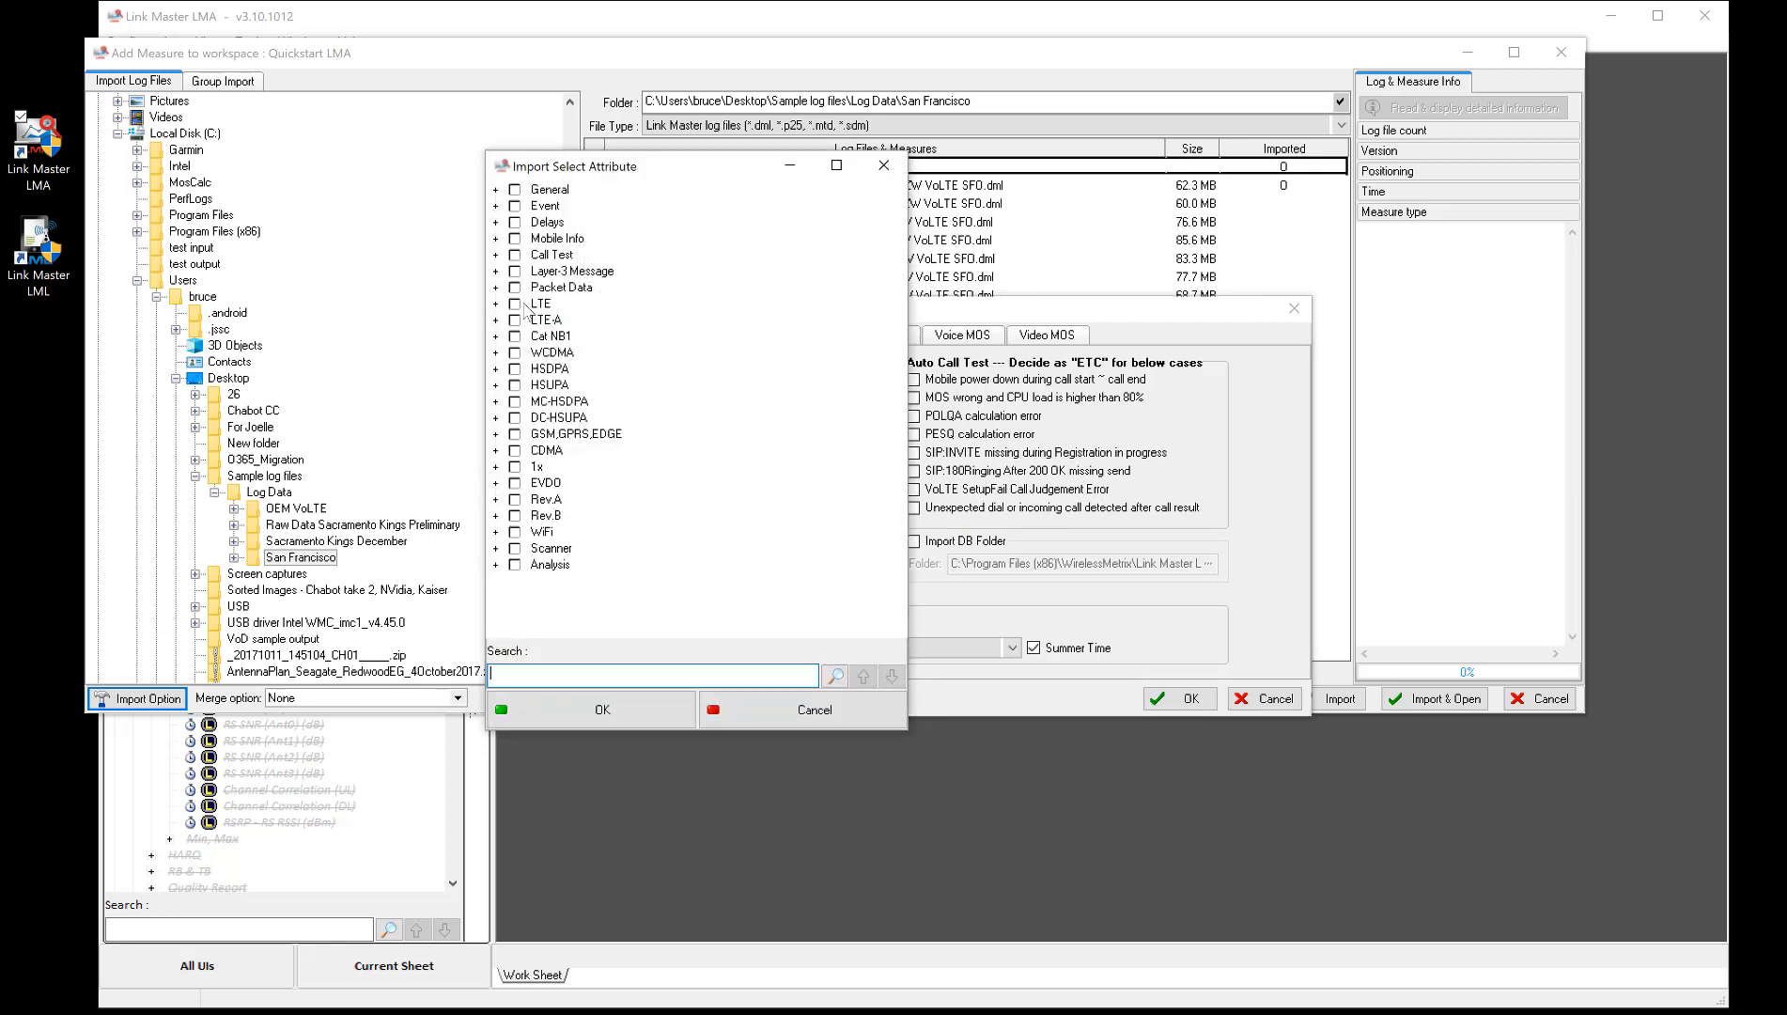
Select the LTE L1 RF attribute RSRP (dBm) for import and accept the attribute selection
{"action": "left_click", "coordinate": [496, 305]}
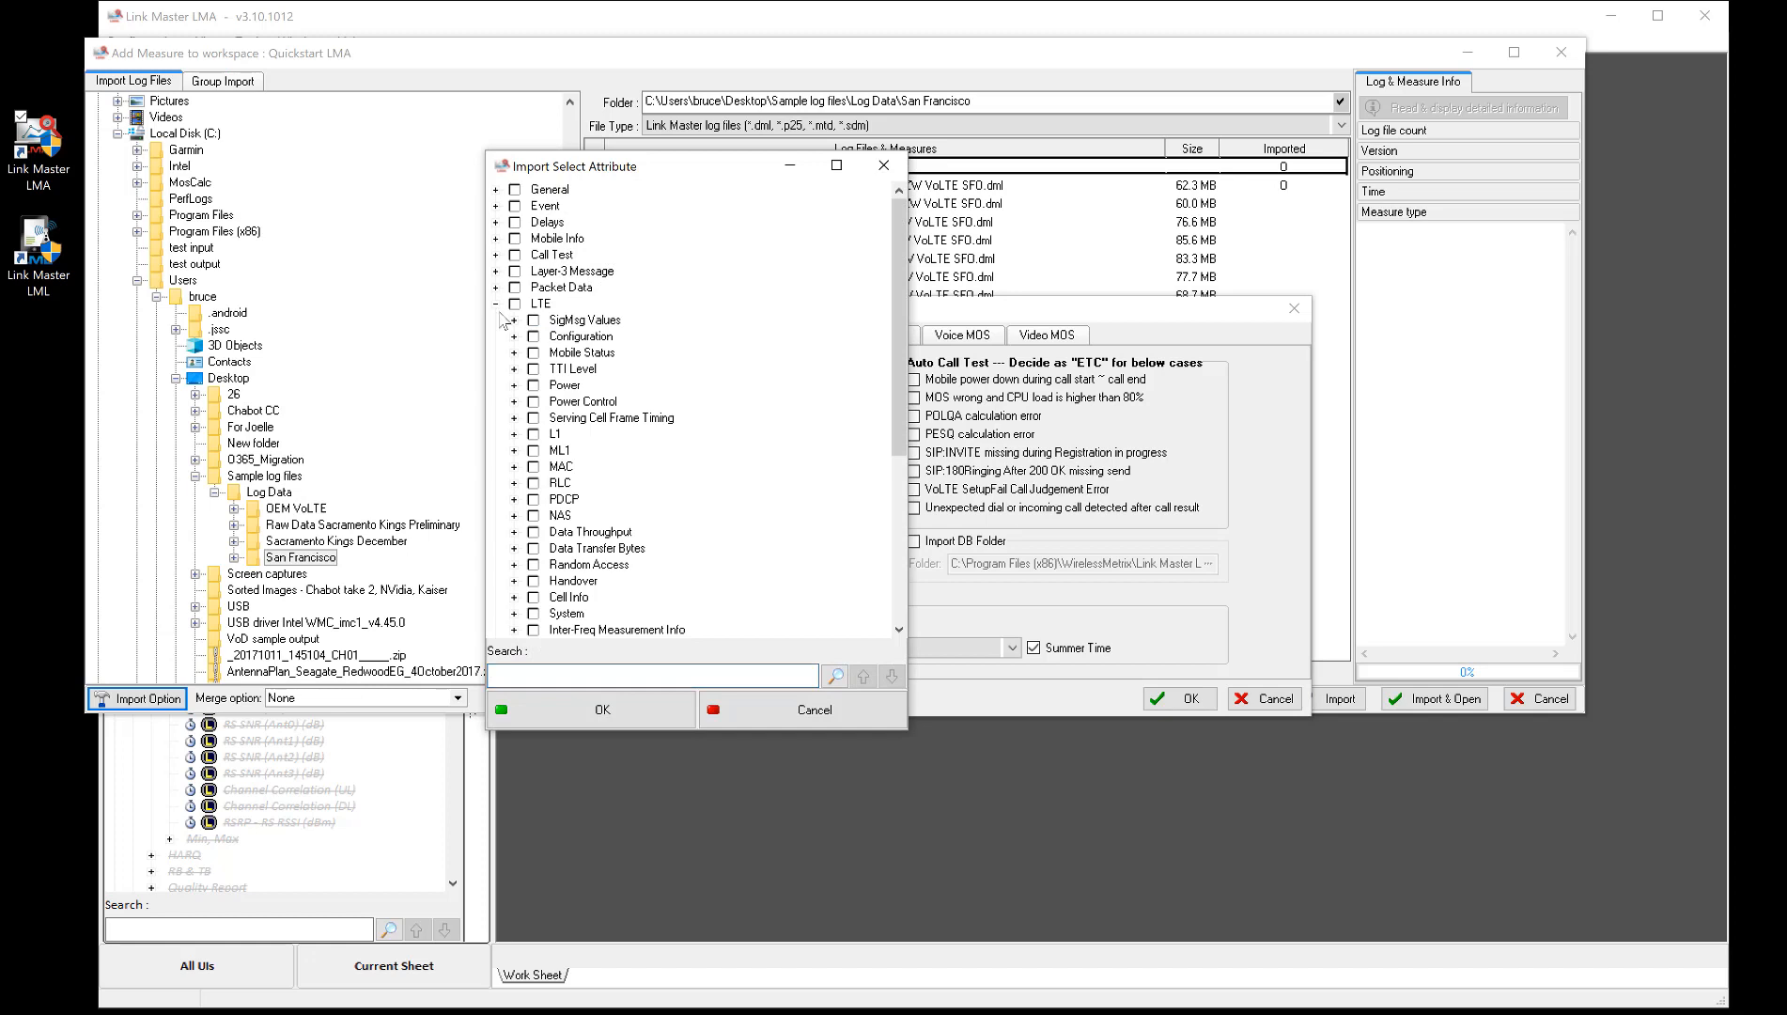
{"action": "left_click", "coordinate": [514, 434]}
{"action": "left_click", "coordinate": [533, 451]}
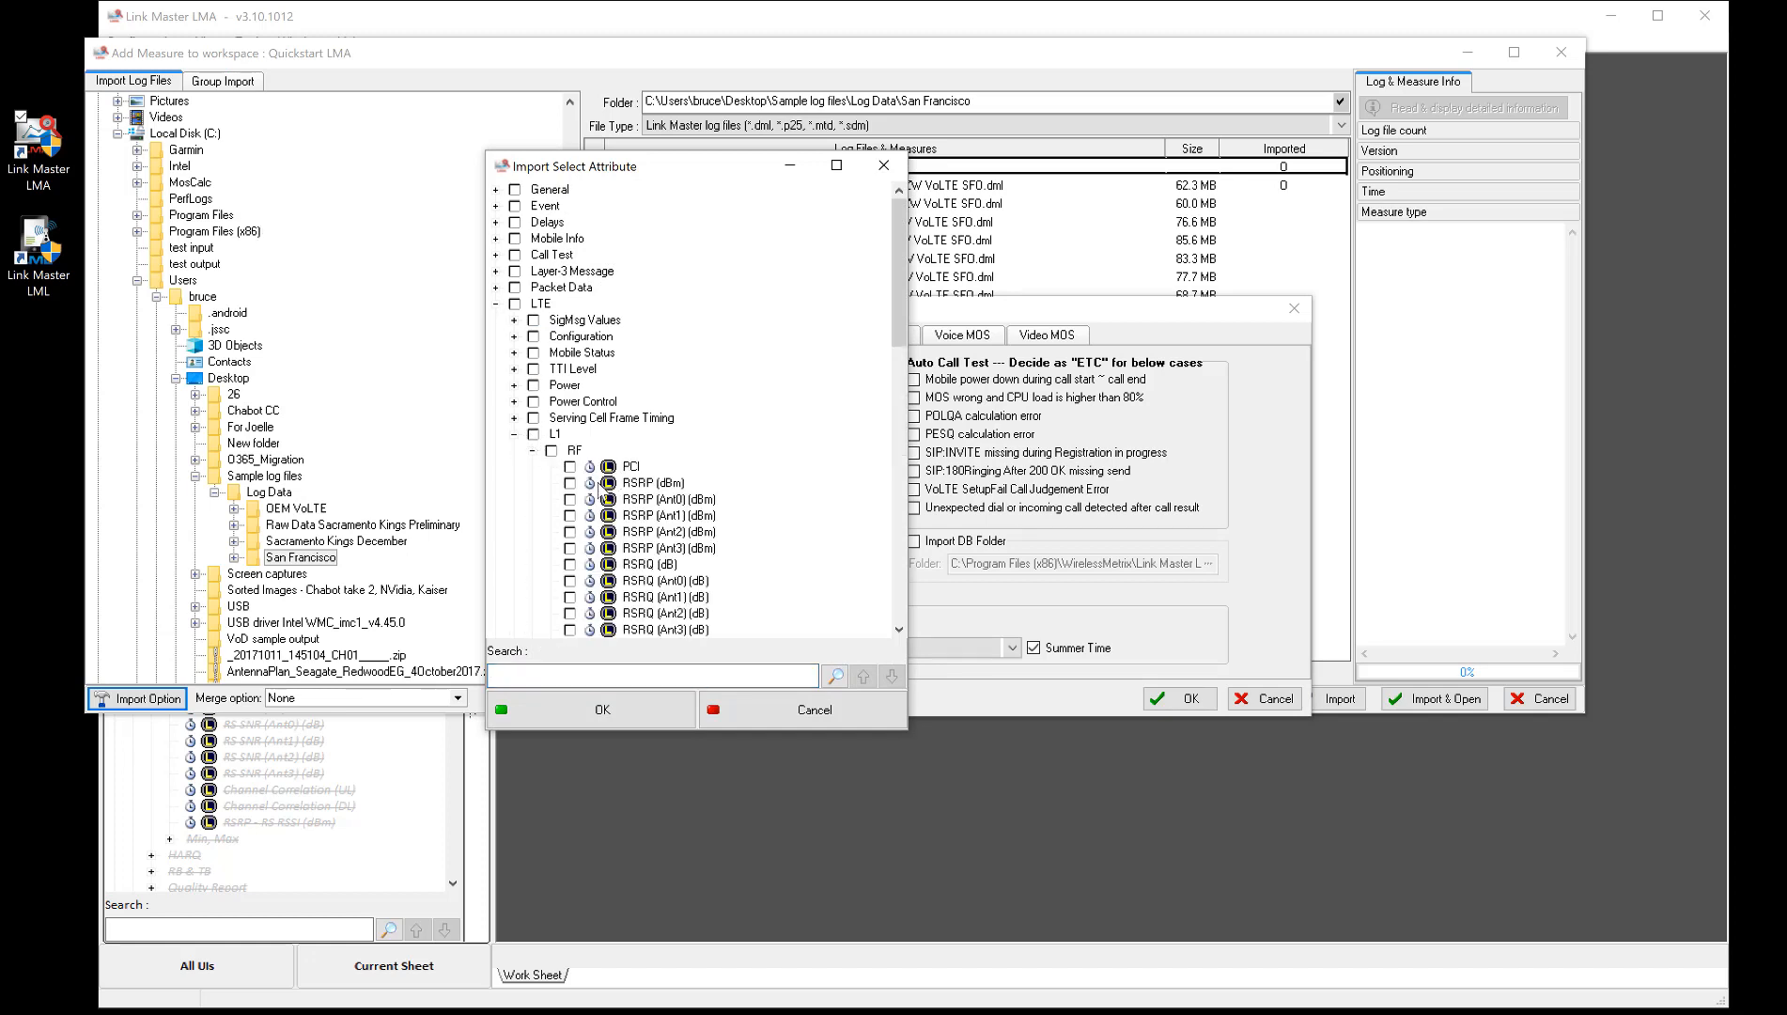
{"action": "left_click", "coordinate": [570, 483]}
{"action": "left_click", "coordinate": [613, 717]}
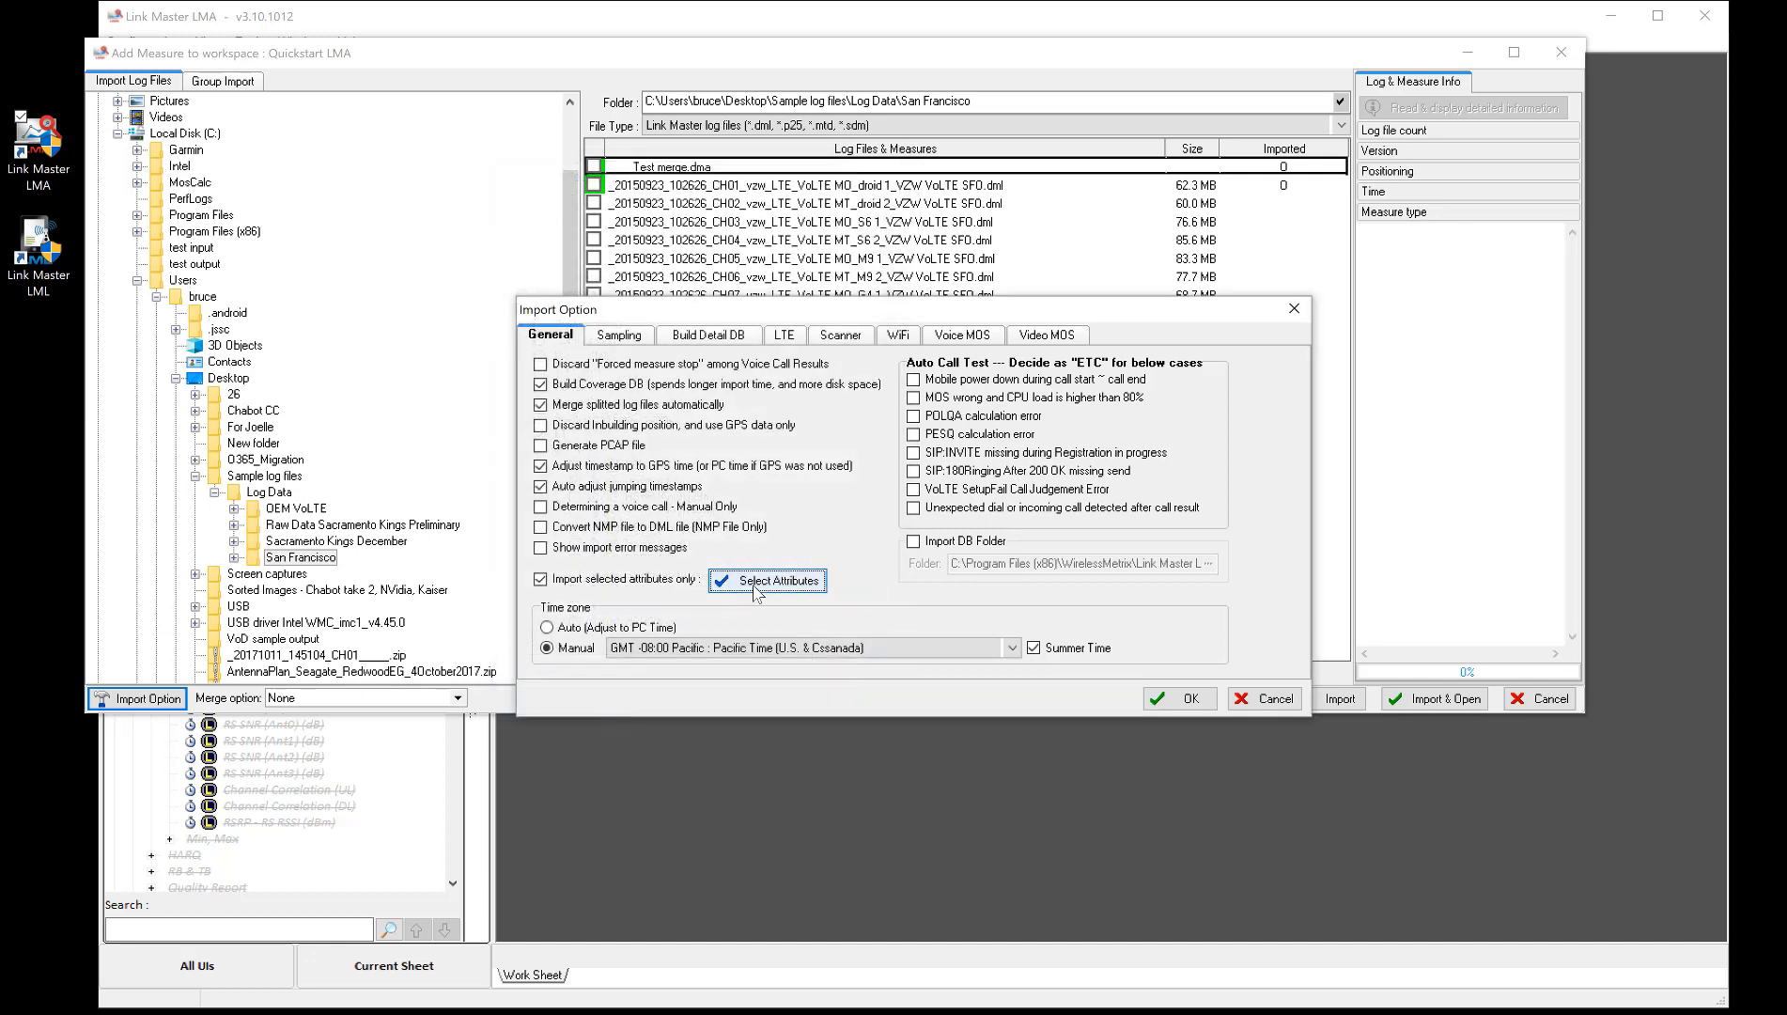
Turn off importing selected attributes only, try the time sampling at All, and set it back to 1 sec
{"action": "left_click", "coordinate": [541, 580]}
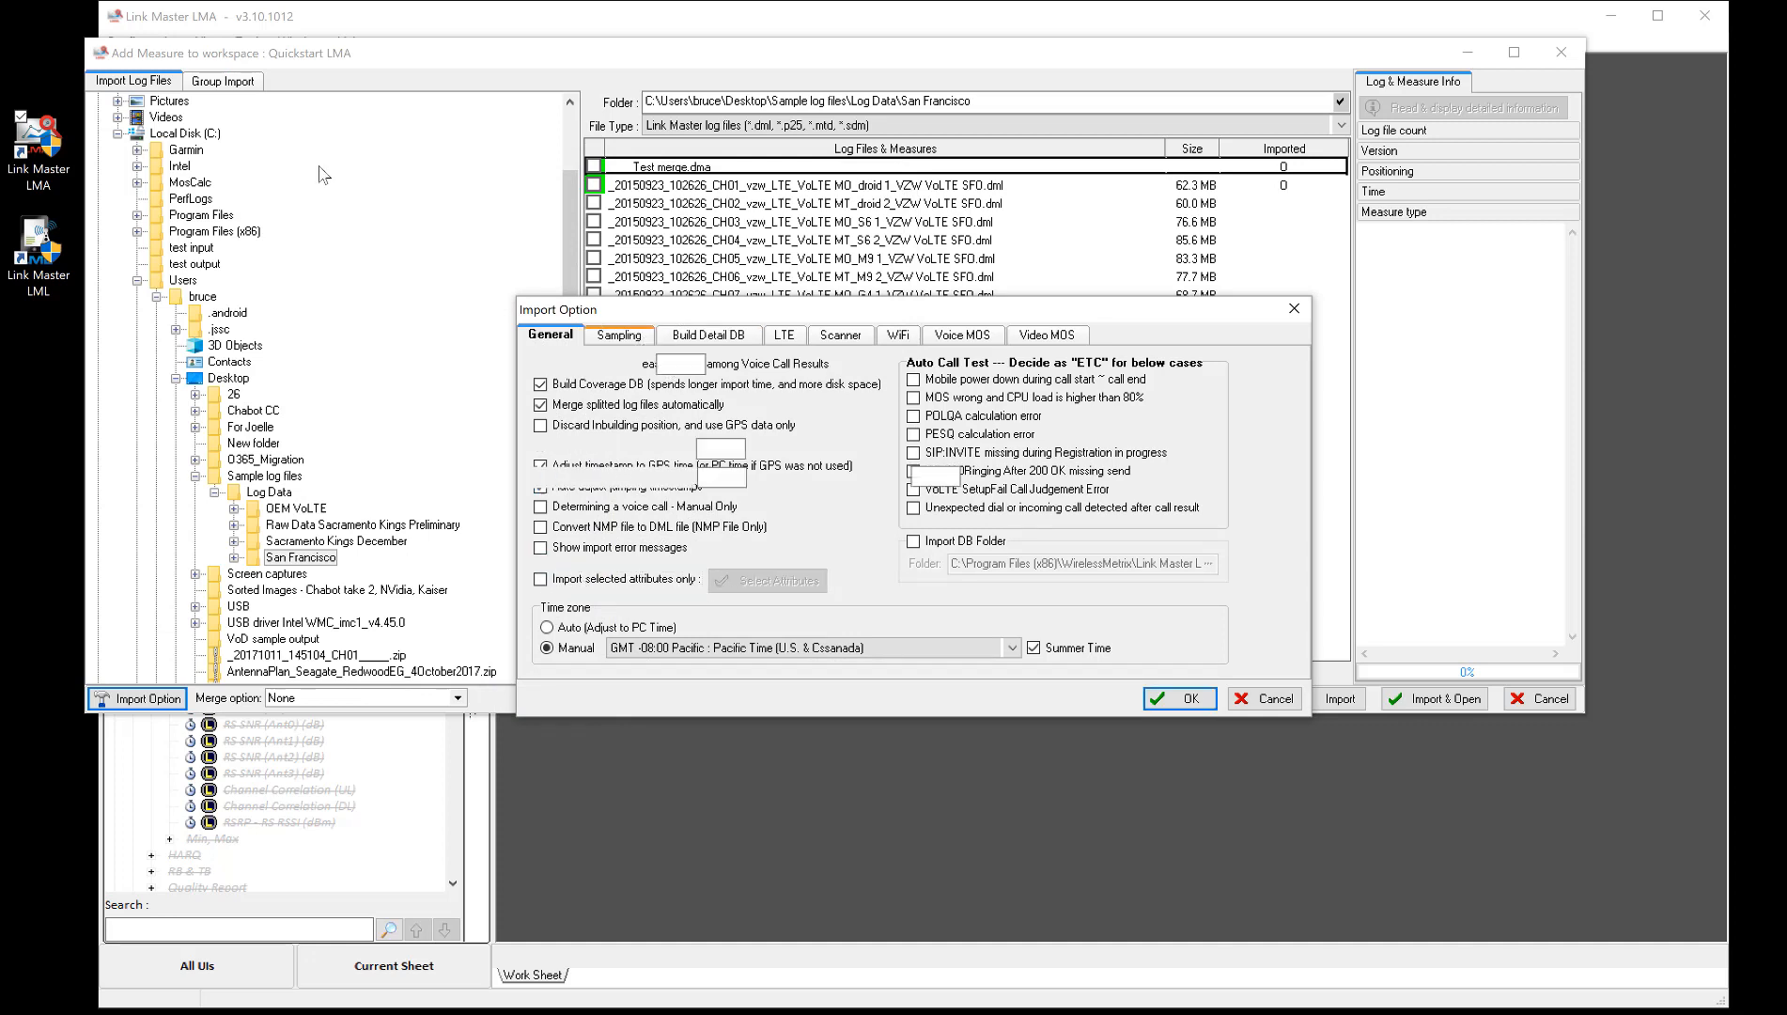
{"action": "left_click", "coordinate": [637, 334]}
{"action": "left_click_drag", "start_coordinate": [675, 364], "coordinate": [708, 369]}
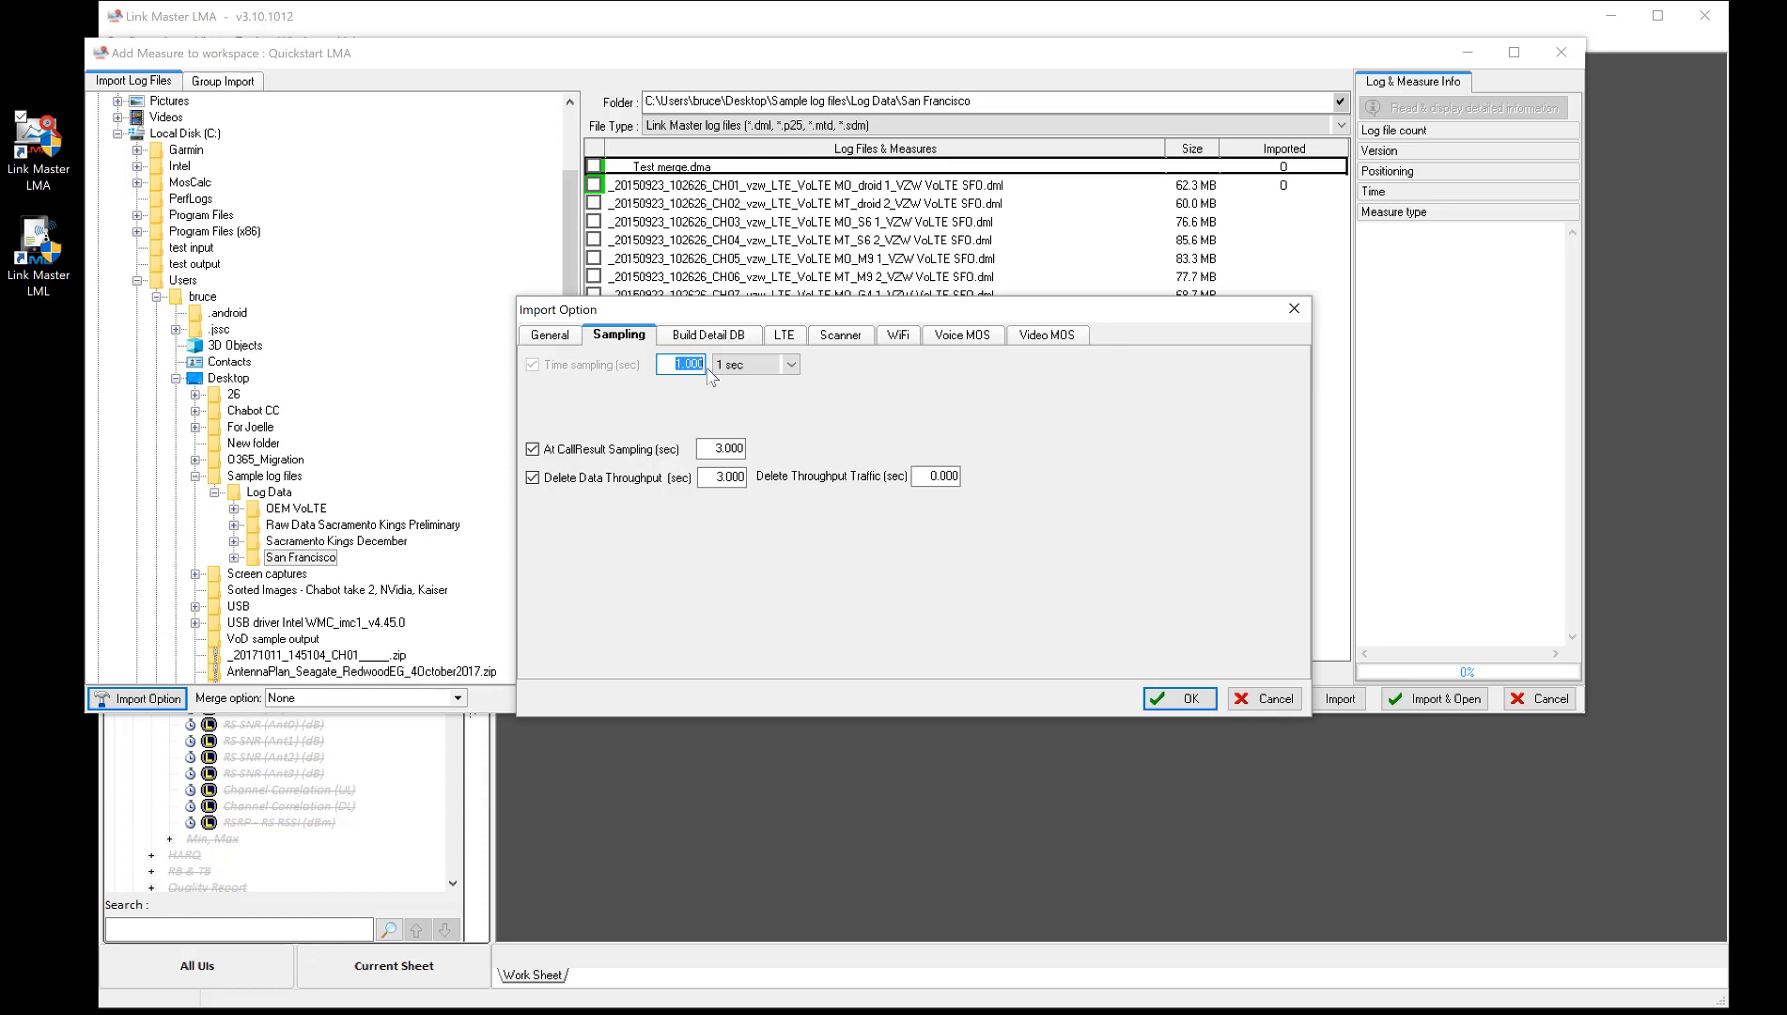
{"action": "left_click", "coordinate": [775, 367]}
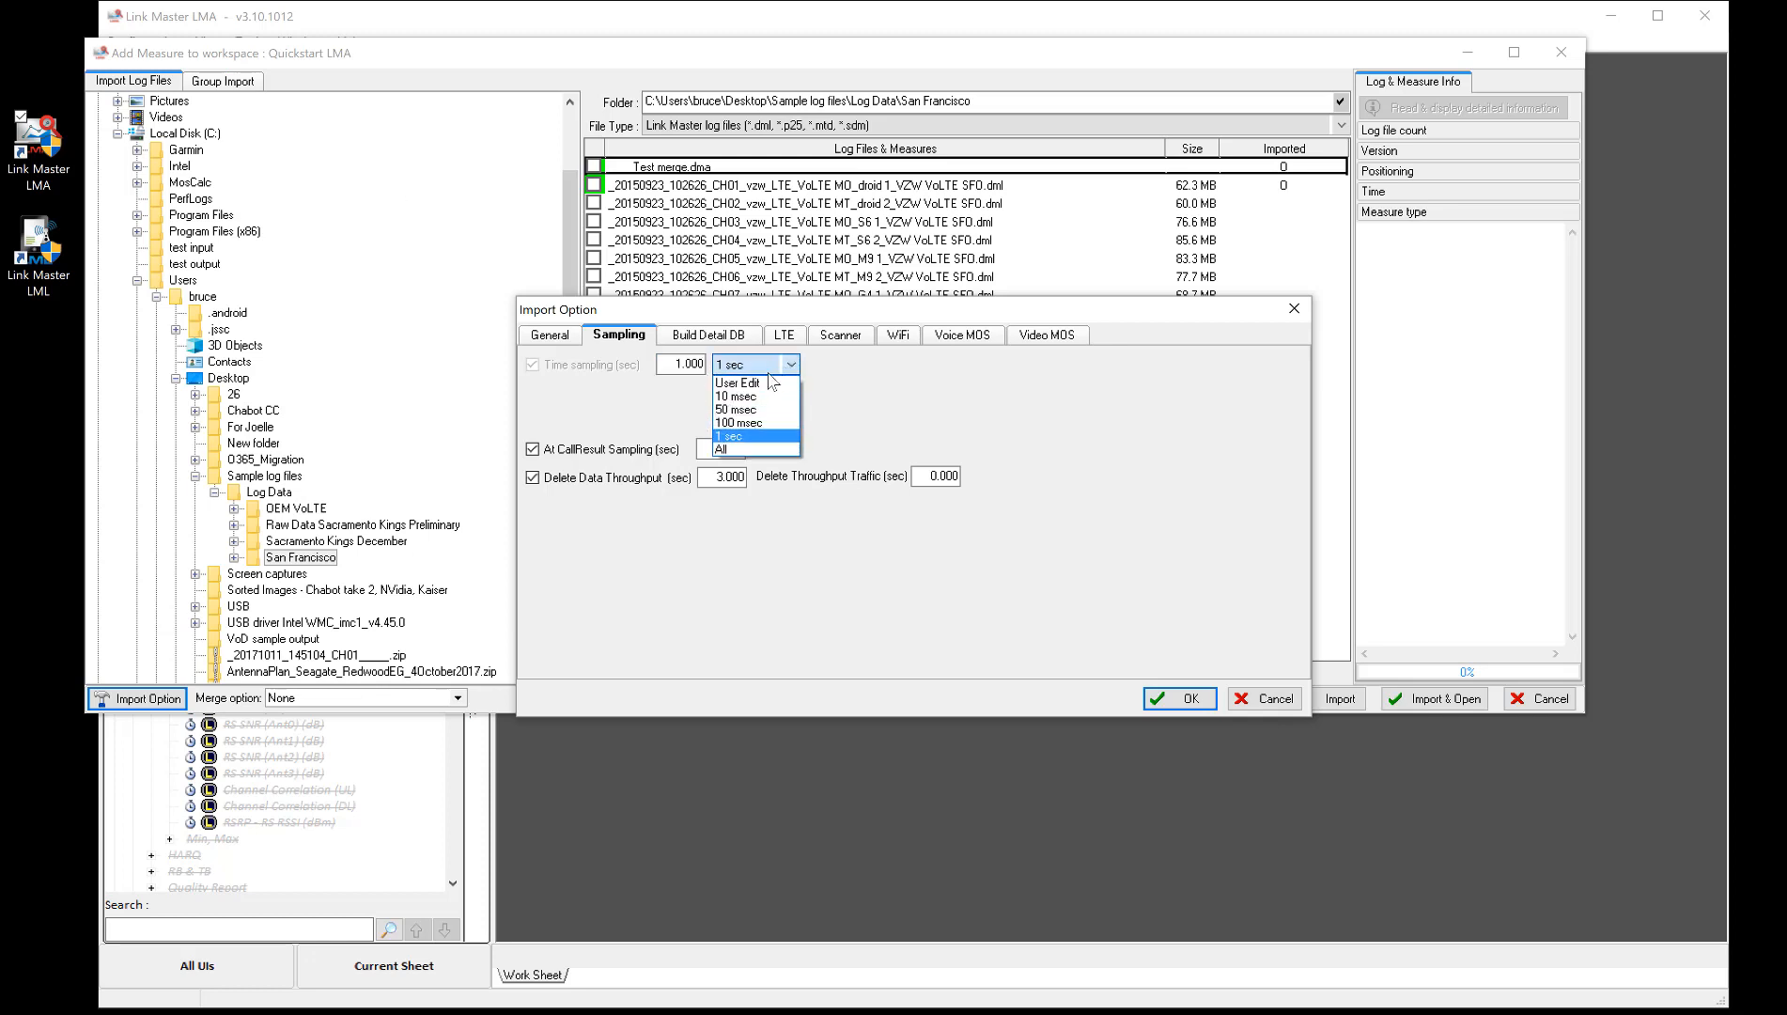
{"action": "left_click", "coordinate": [733, 449]}
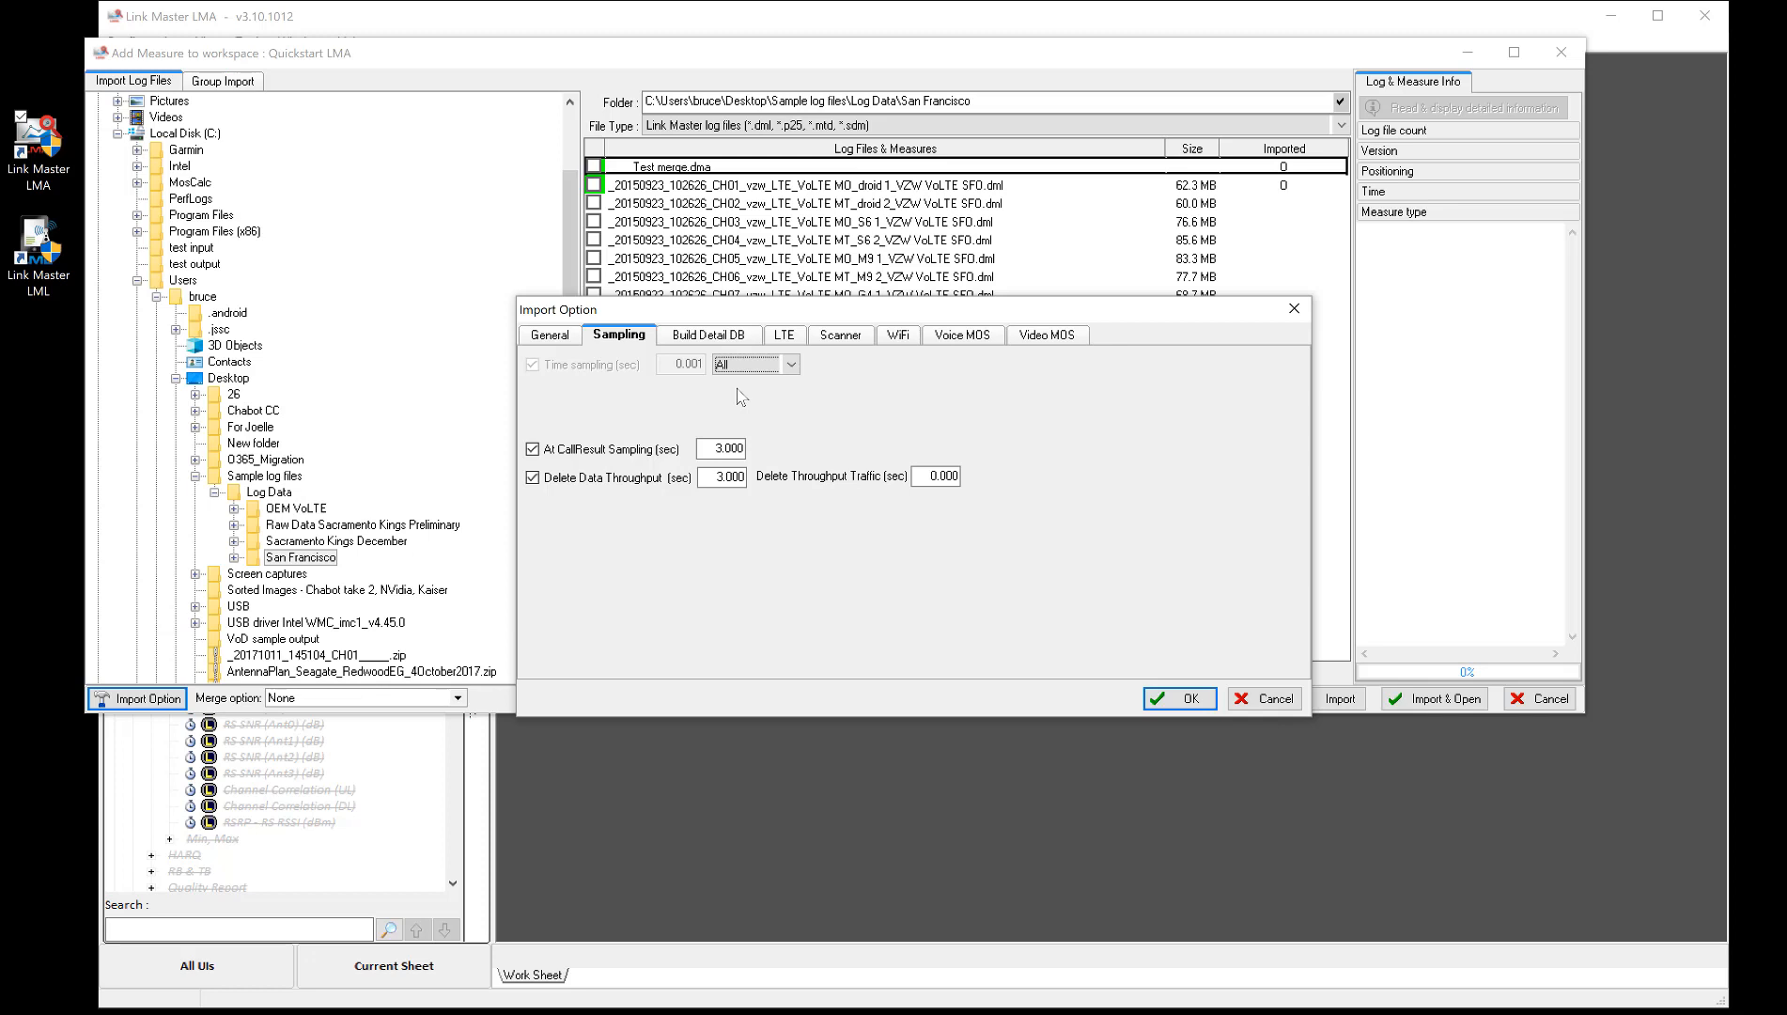
{"action": "left_click", "coordinate": [791, 365]}
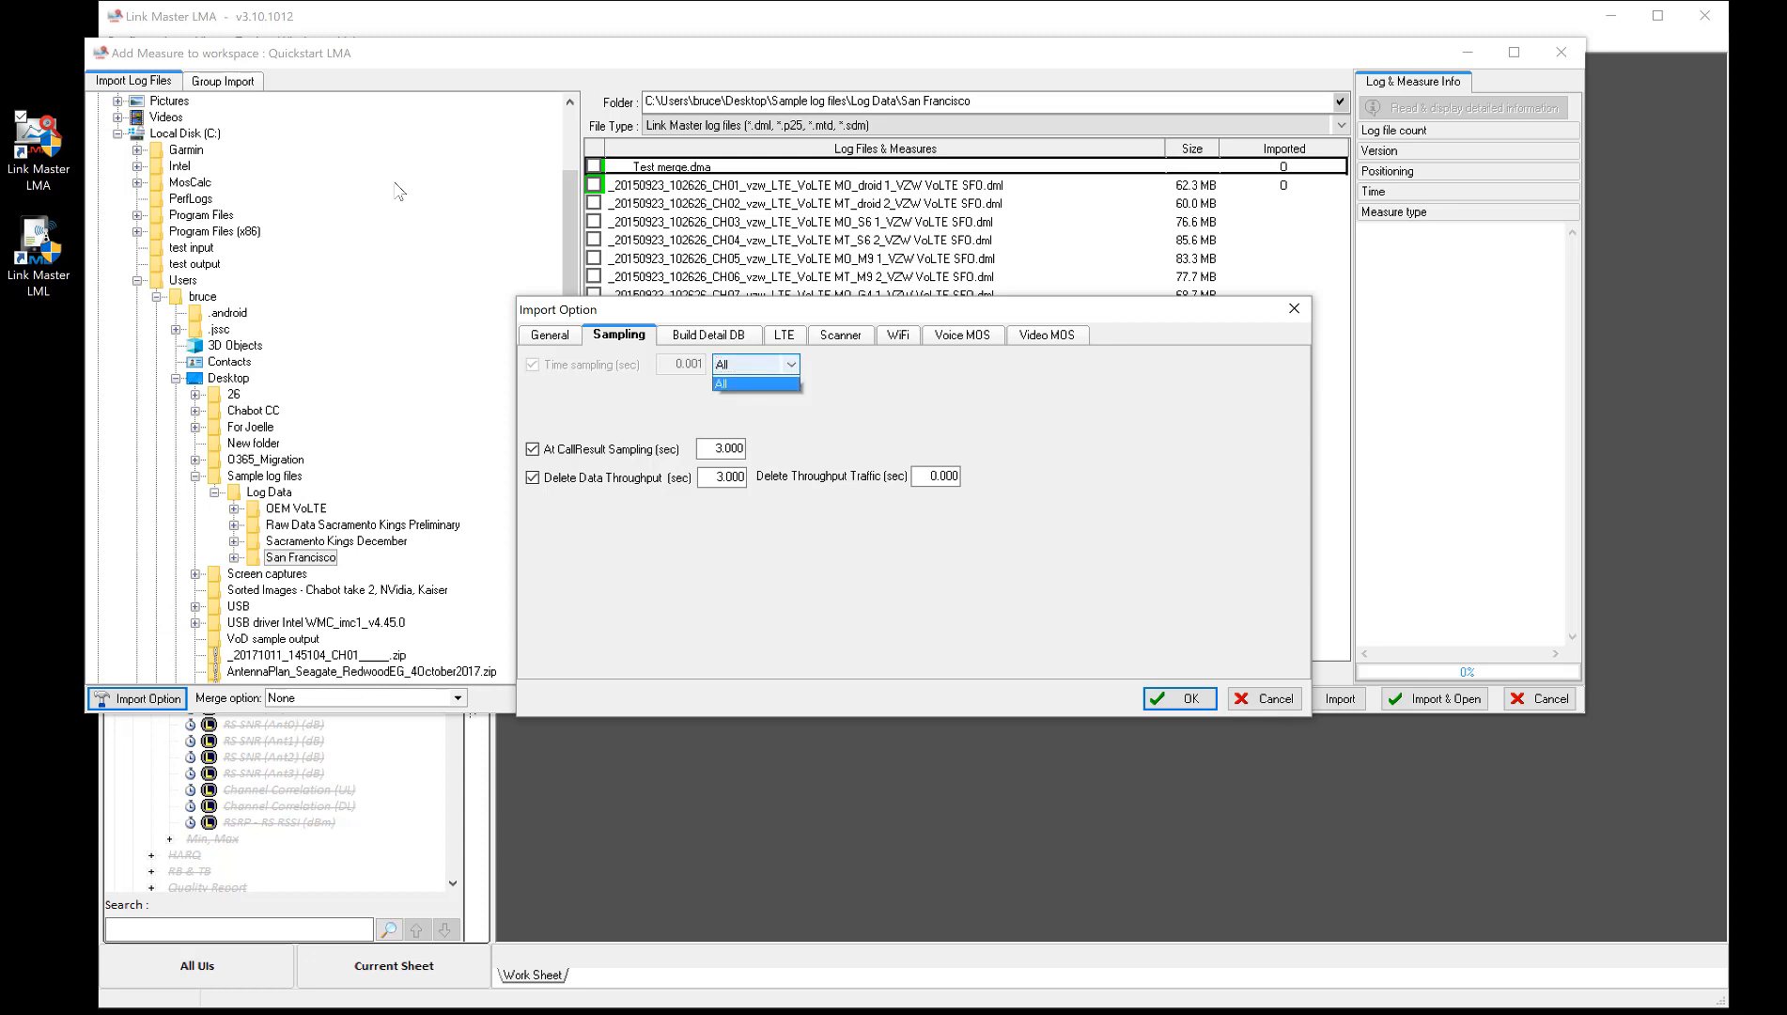
{"action": "left_click", "coordinate": [738, 436]}
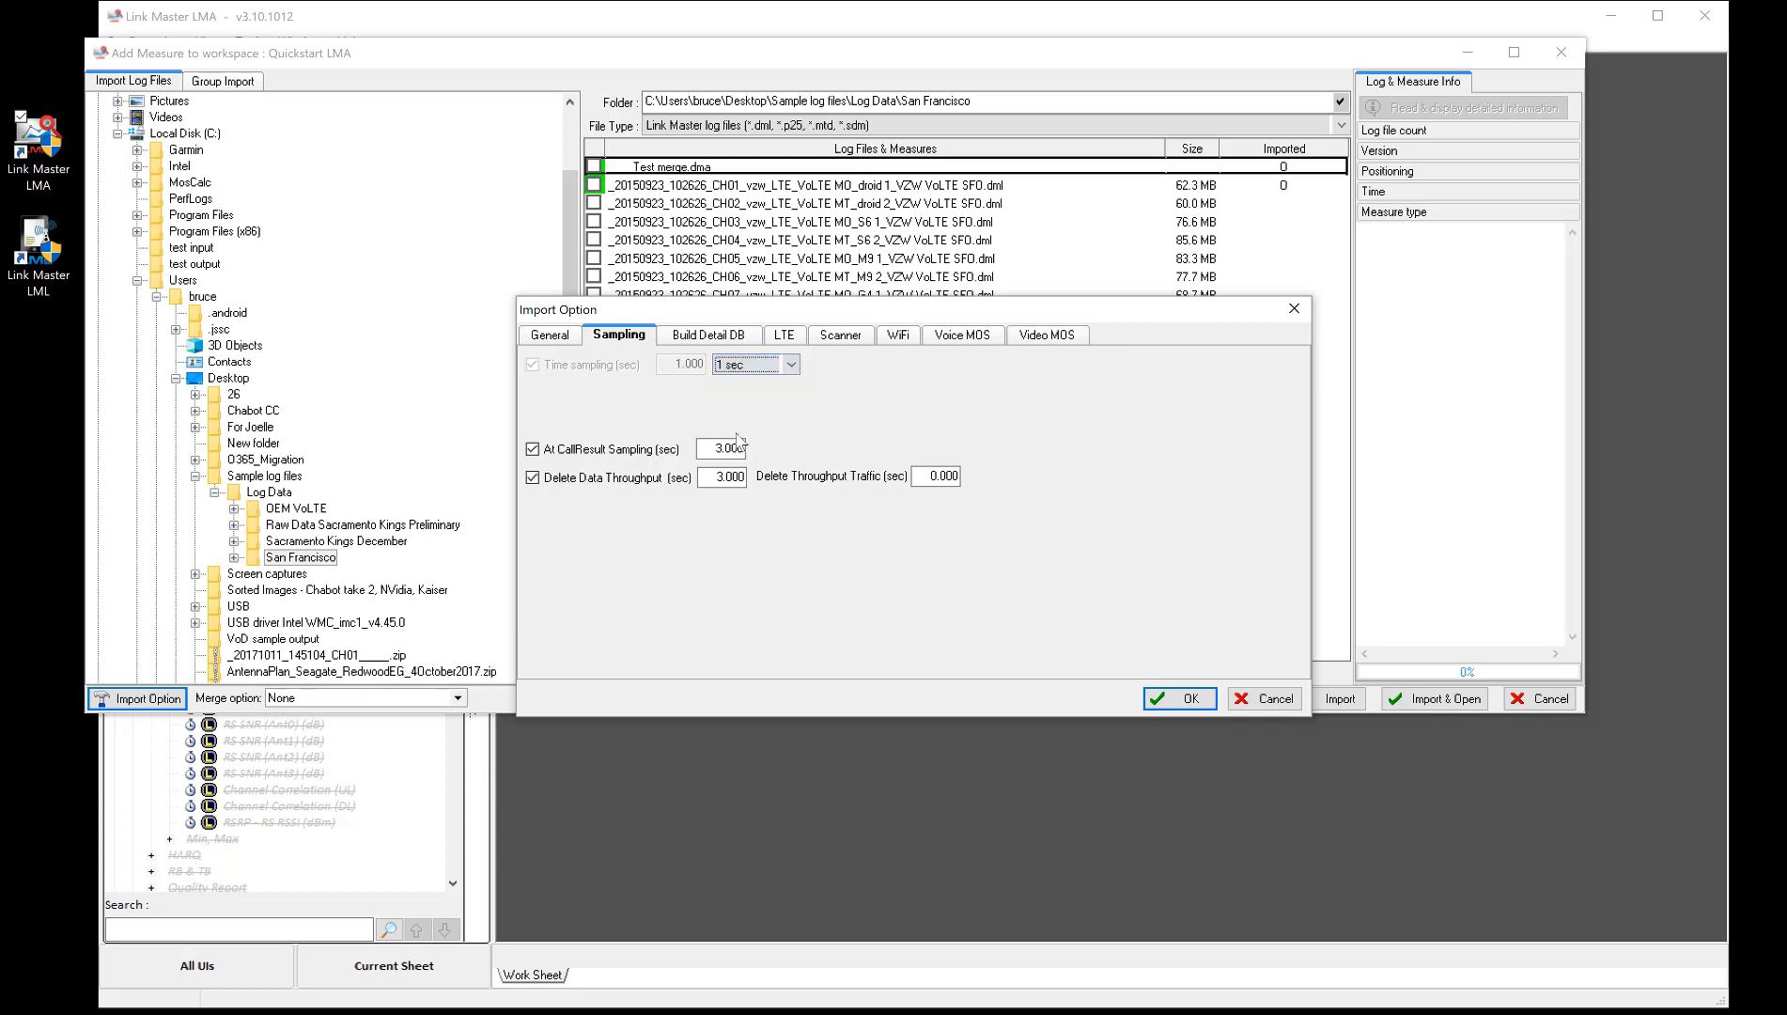
Toggle the TCP/IP Packet Details option for building the detail DB and accept the import options
{"action": "left_click", "coordinate": [729, 336]}
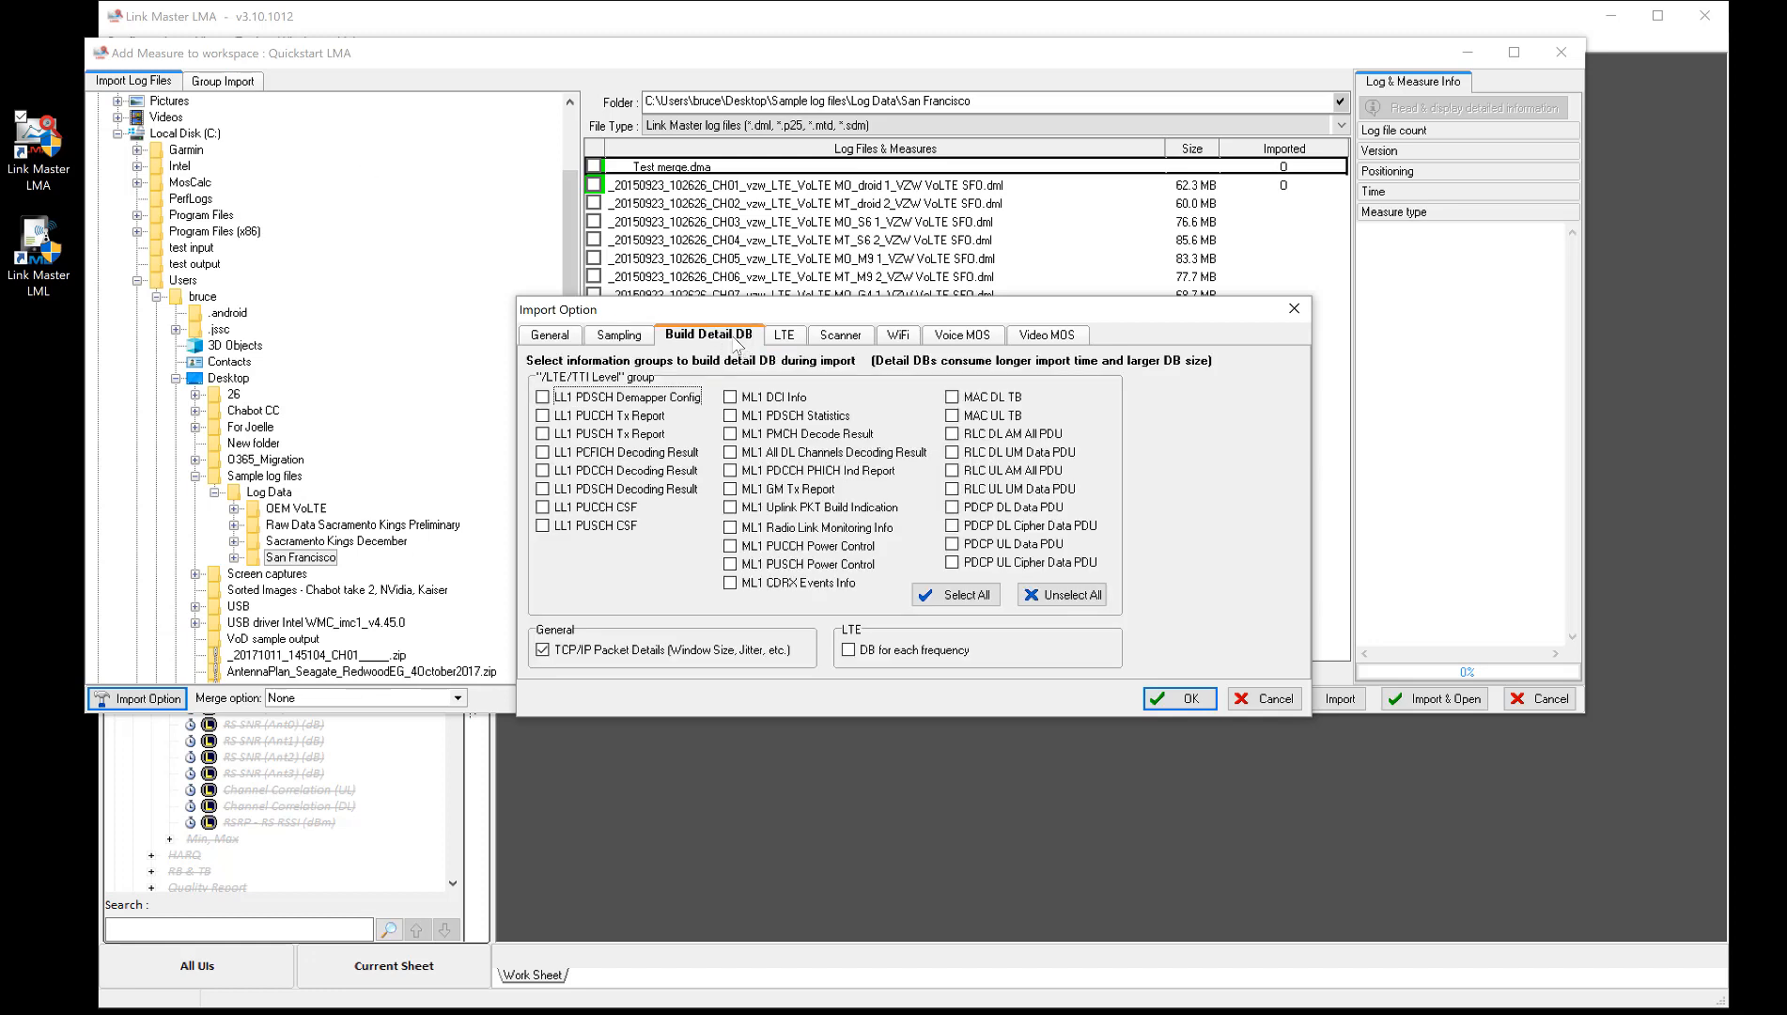
{"action": "left_click", "coordinate": [544, 650]}
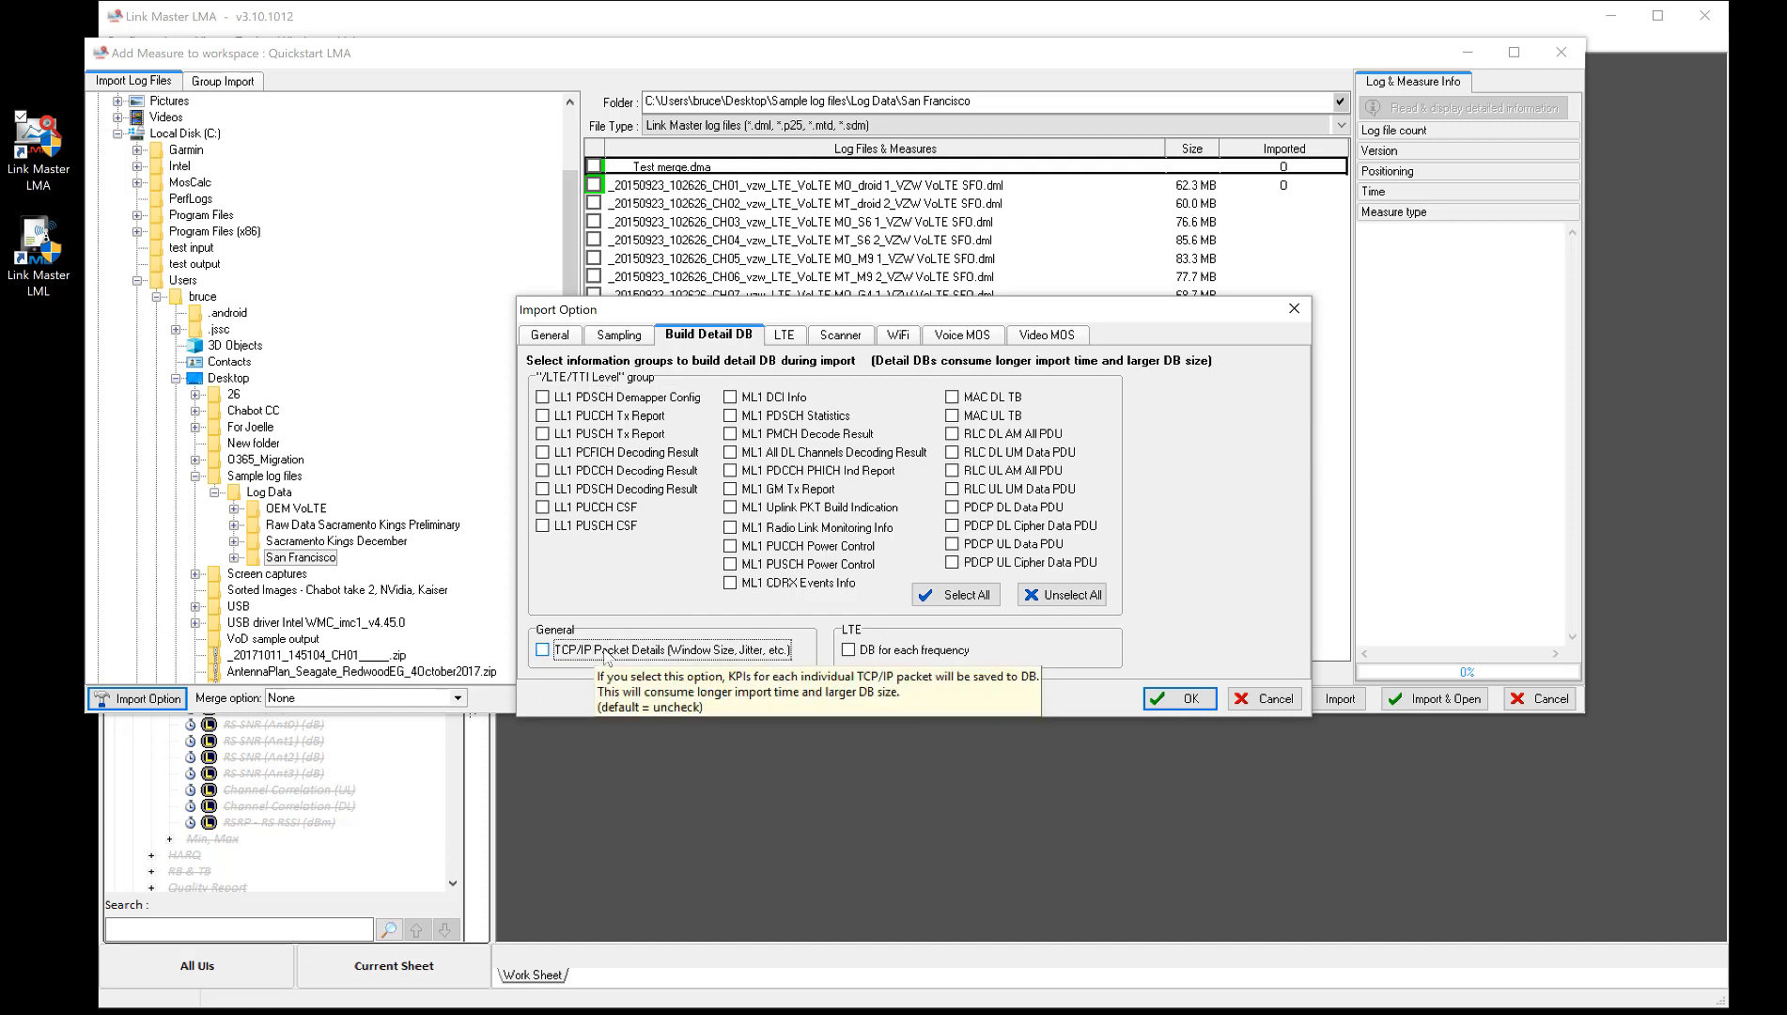
{"action": "left_click", "coordinate": [549, 650]}
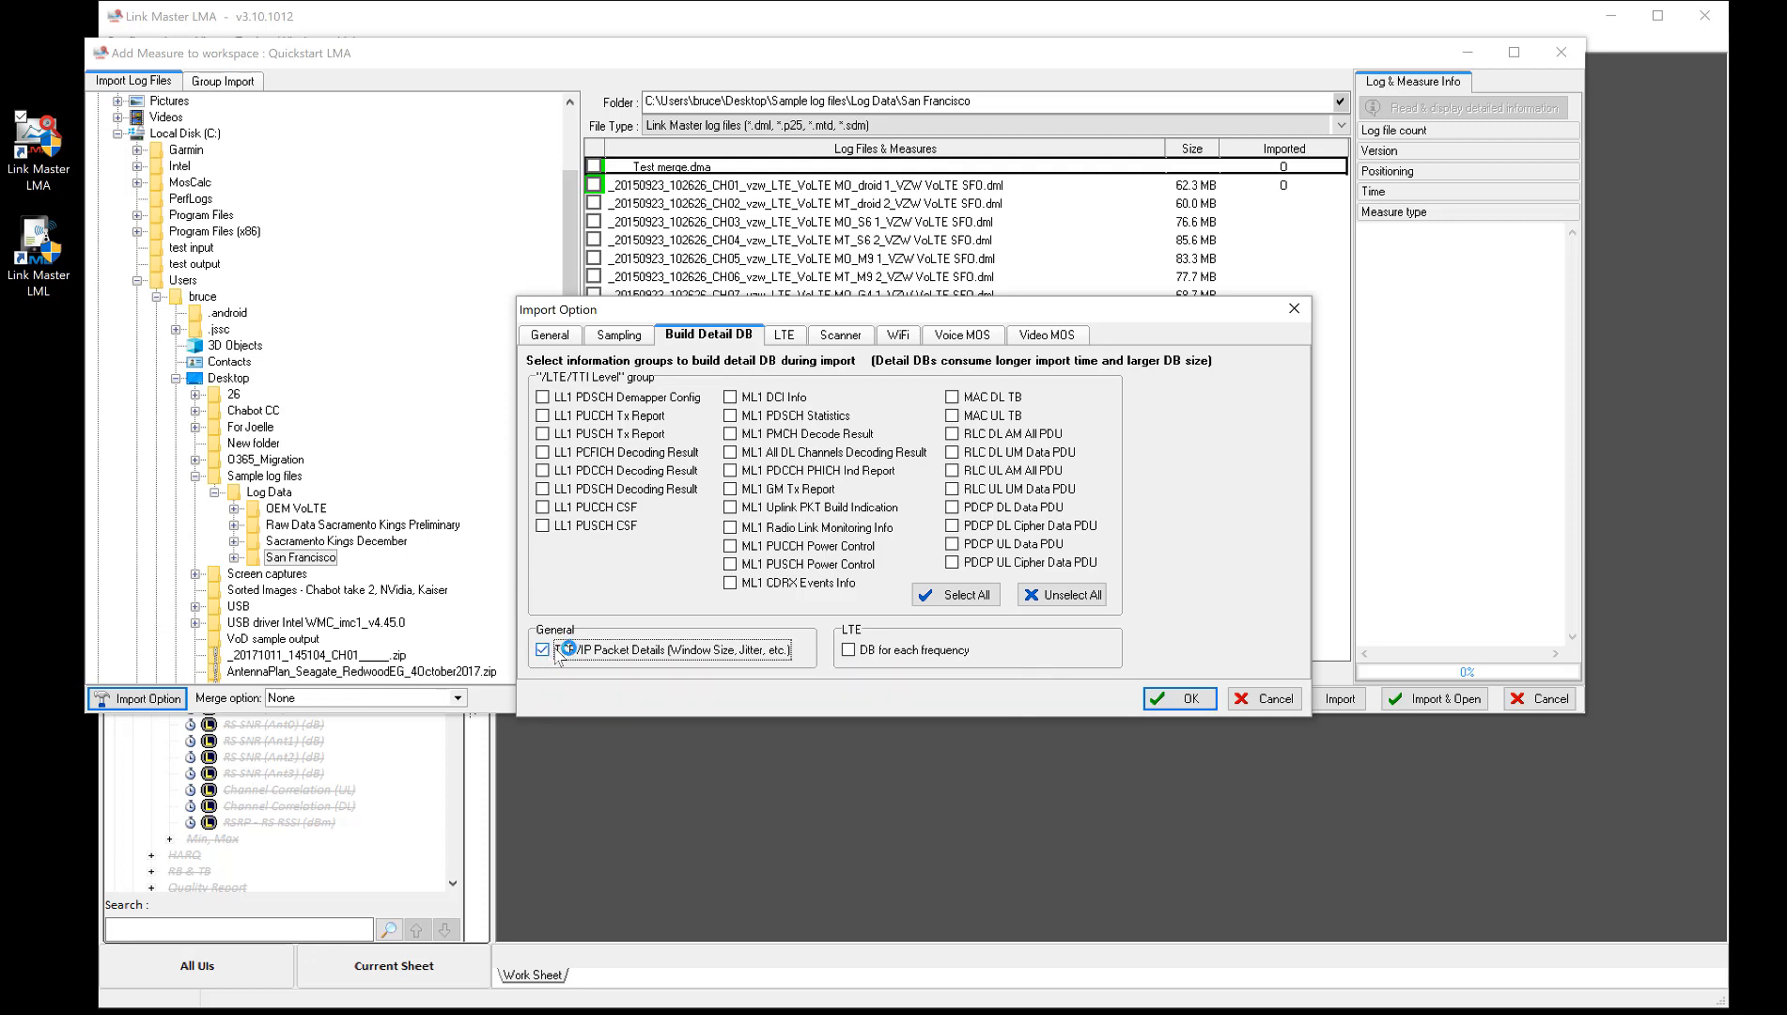
{"action": "left_click", "coordinate": [583, 648]}
{"action": "left_click", "coordinate": [1187, 699]}
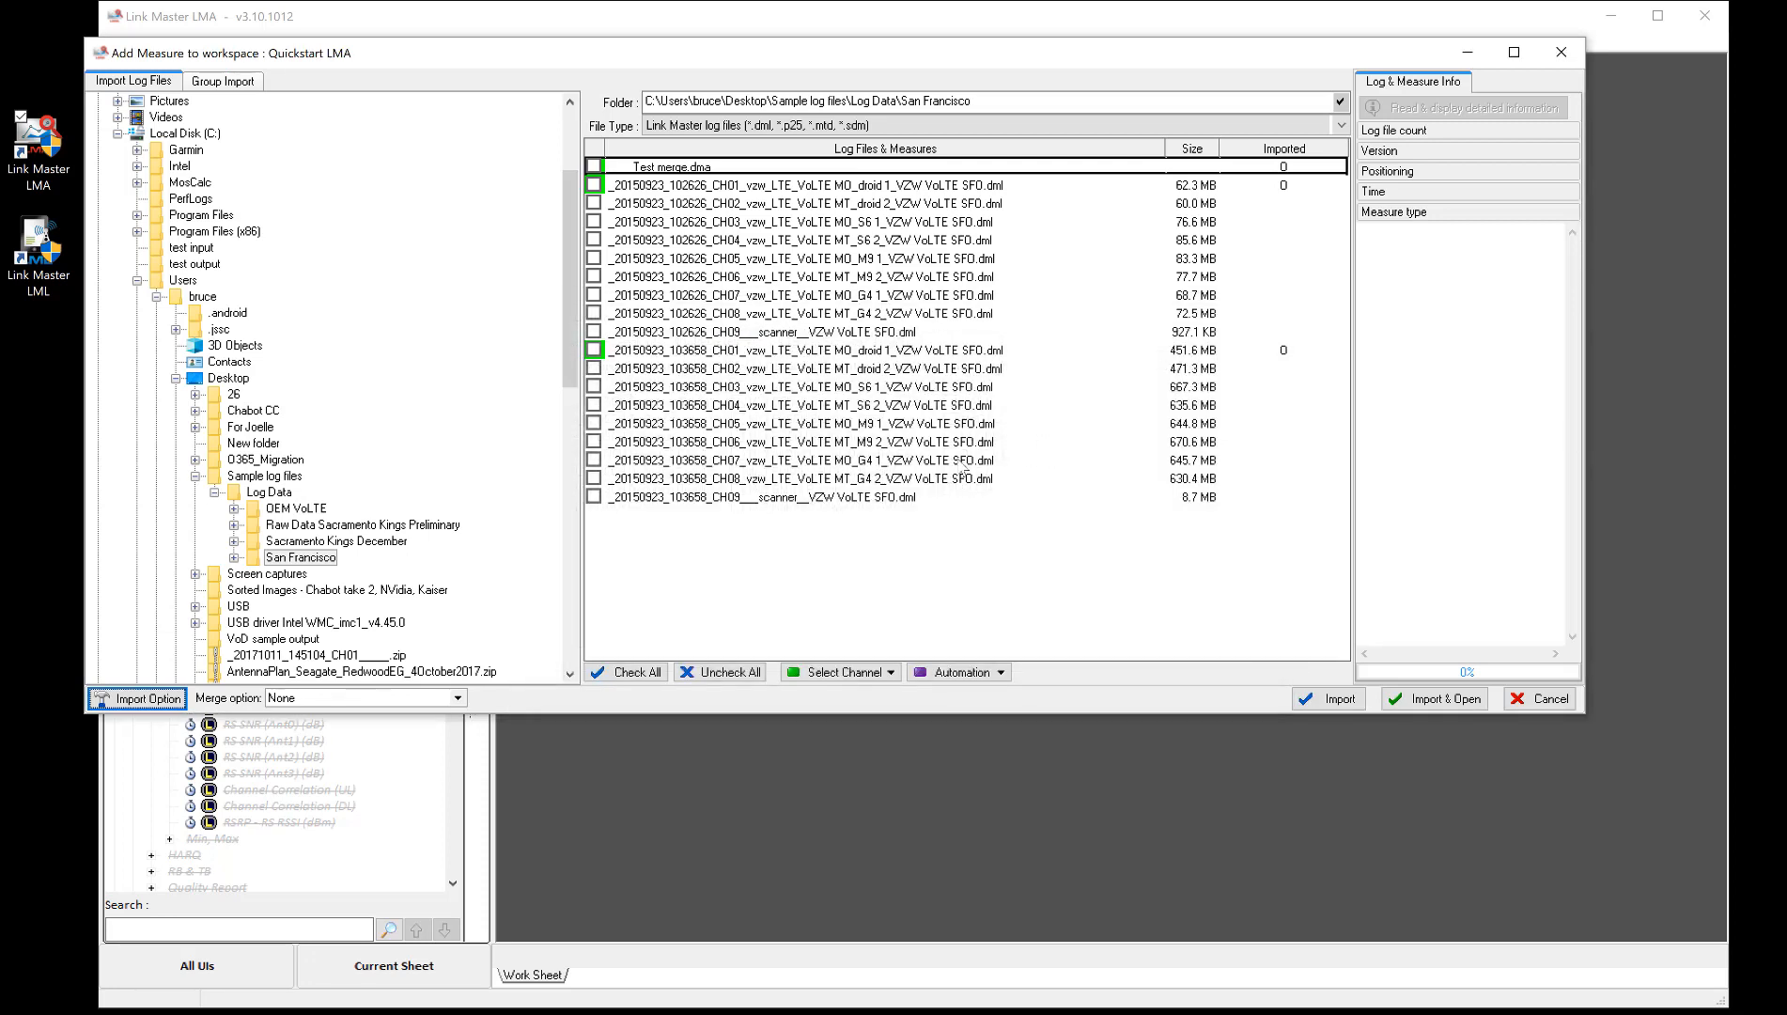
Check all San Francisco log files belonging to Ch 1 and Ch 2 by selecting them by channel
{"action": "left_click", "coordinate": [887, 671]}
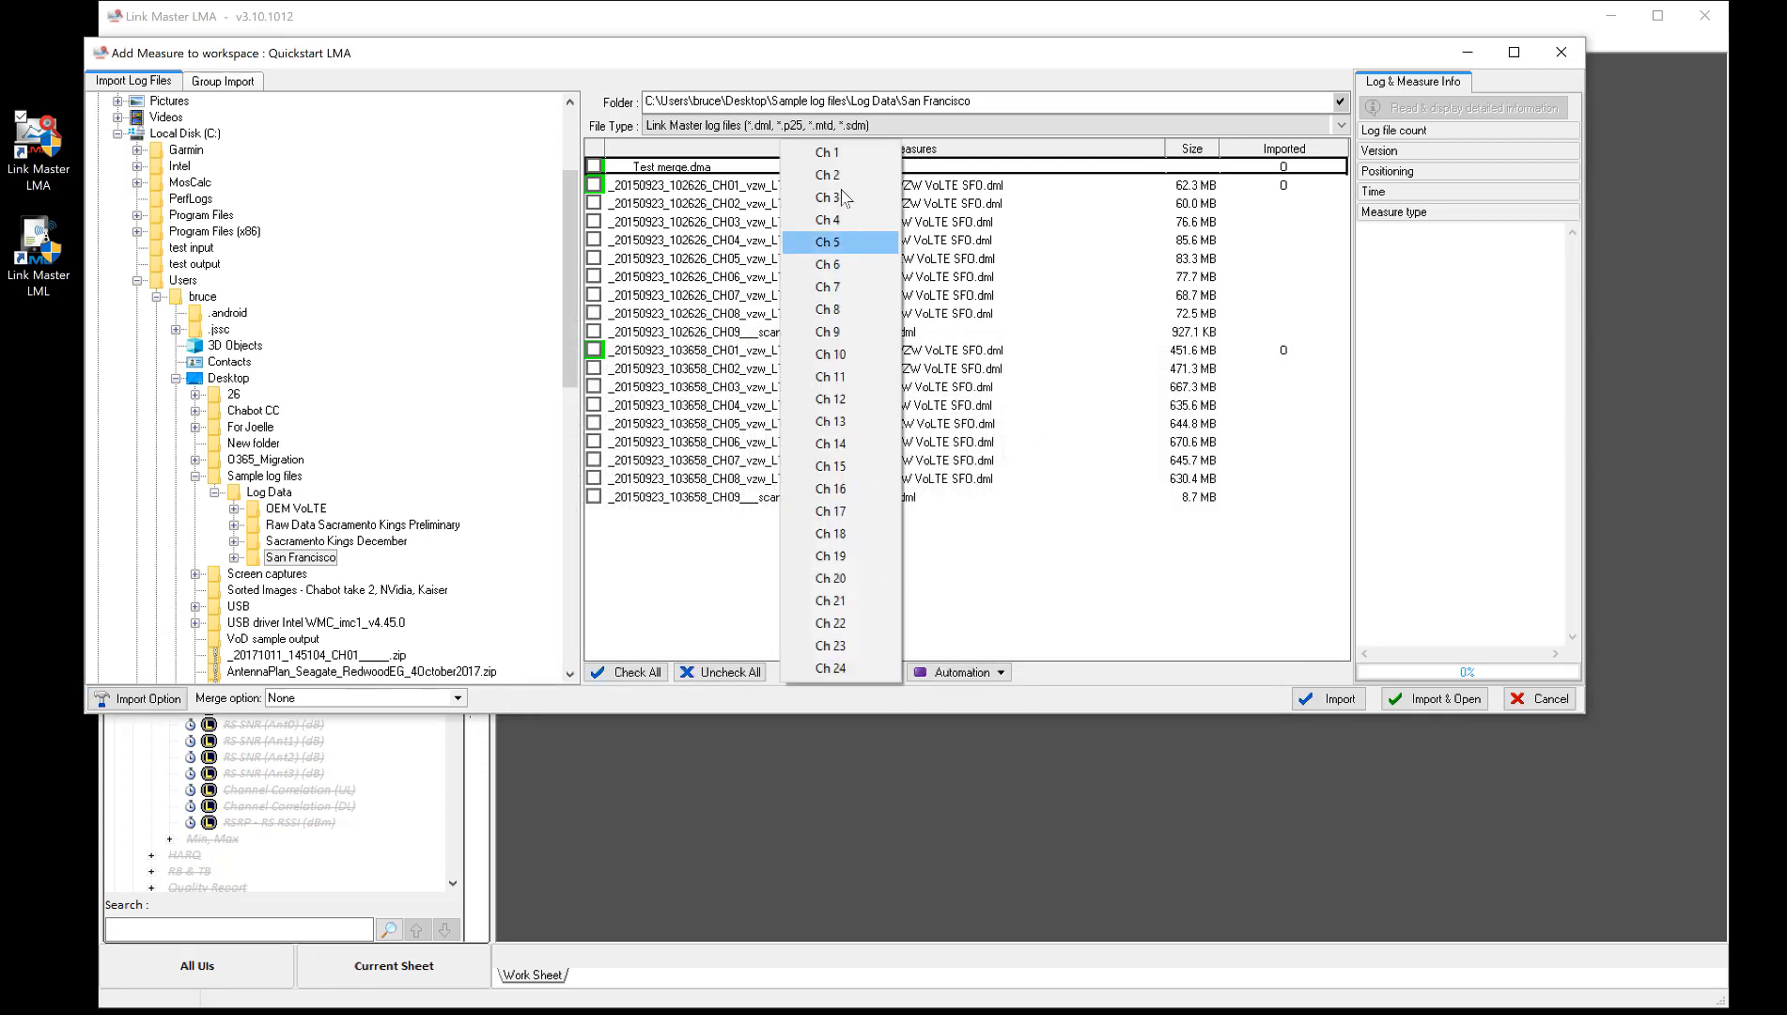
{"action": "left_click", "coordinate": [834, 154]}
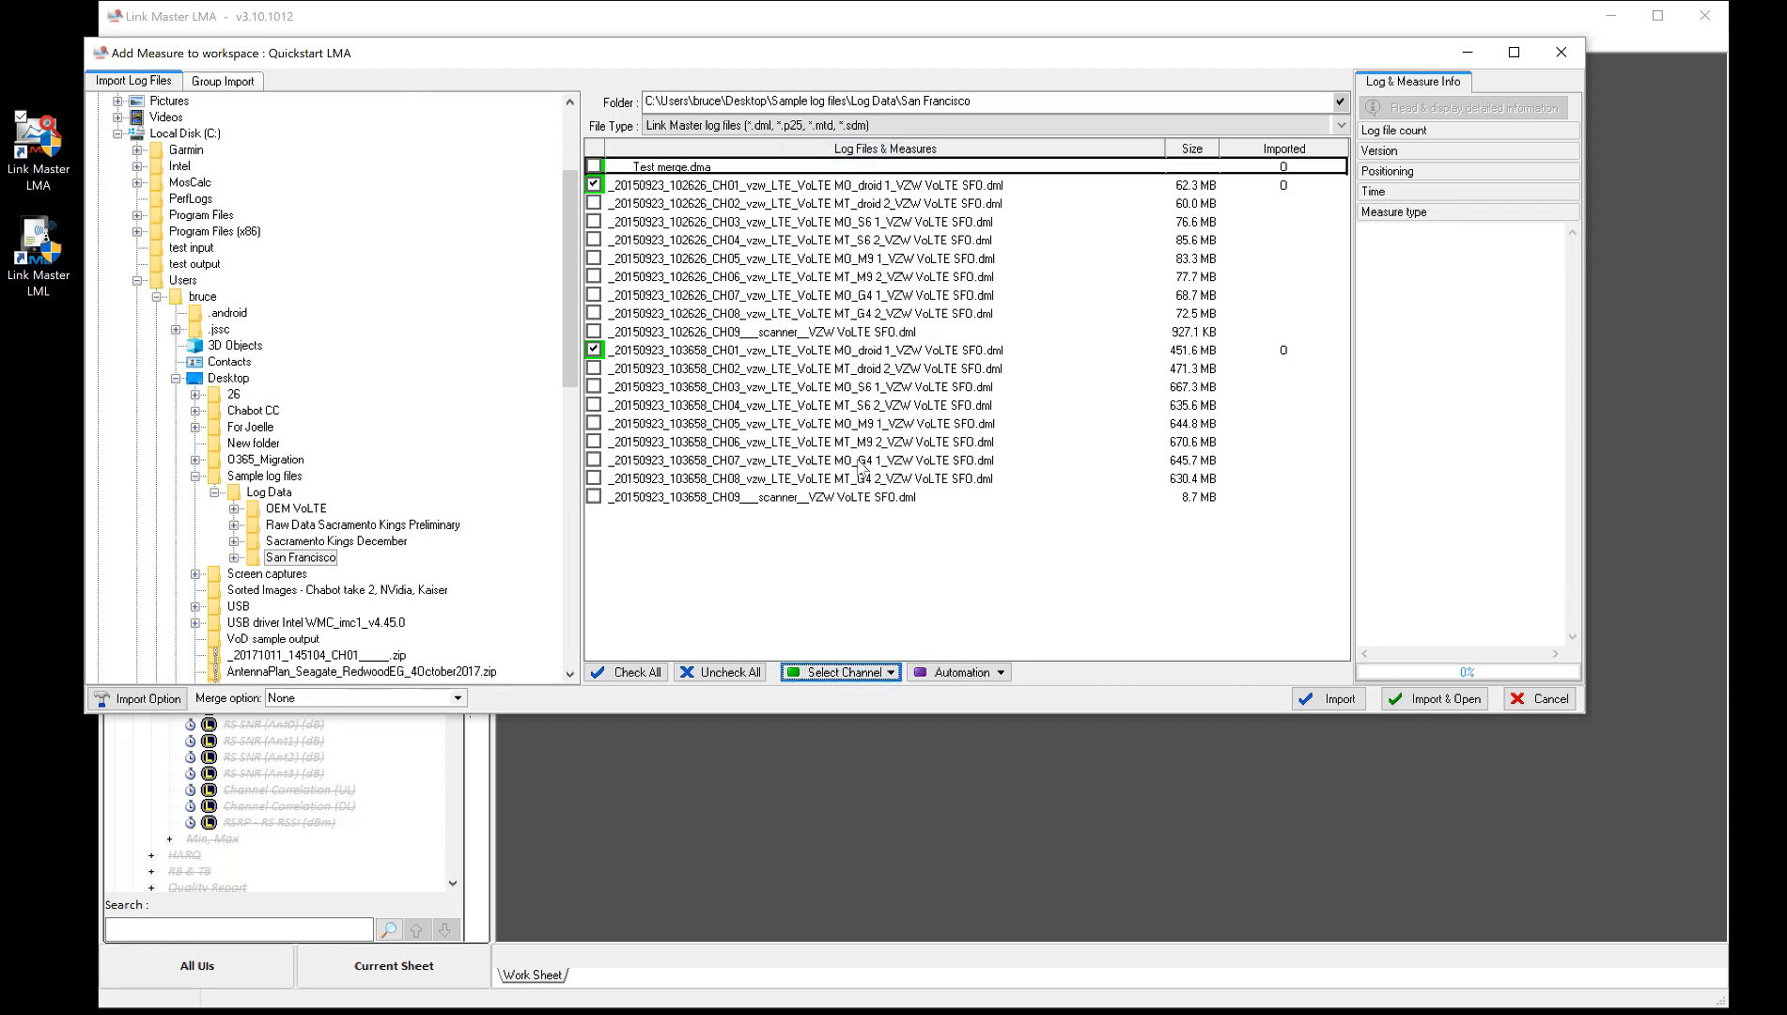
{"action": "left_click", "coordinate": [890, 672]}
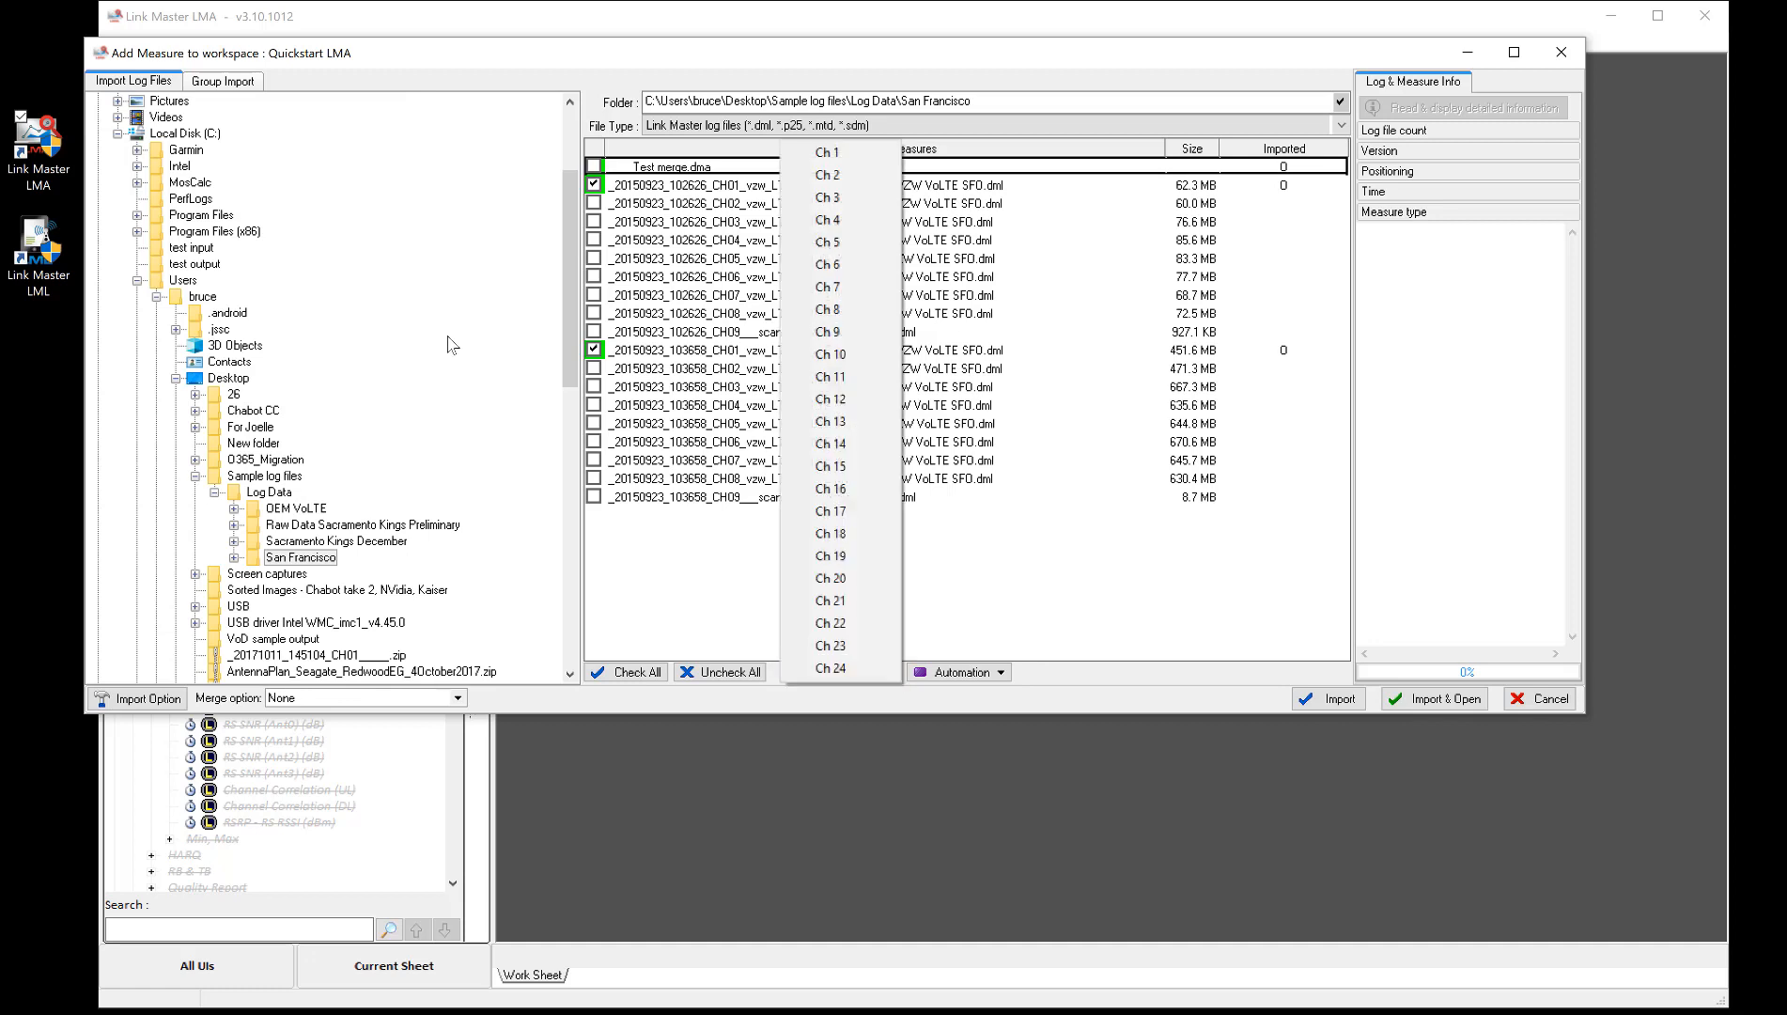
{"action": "left_click", "coordinate": [841, 175]}
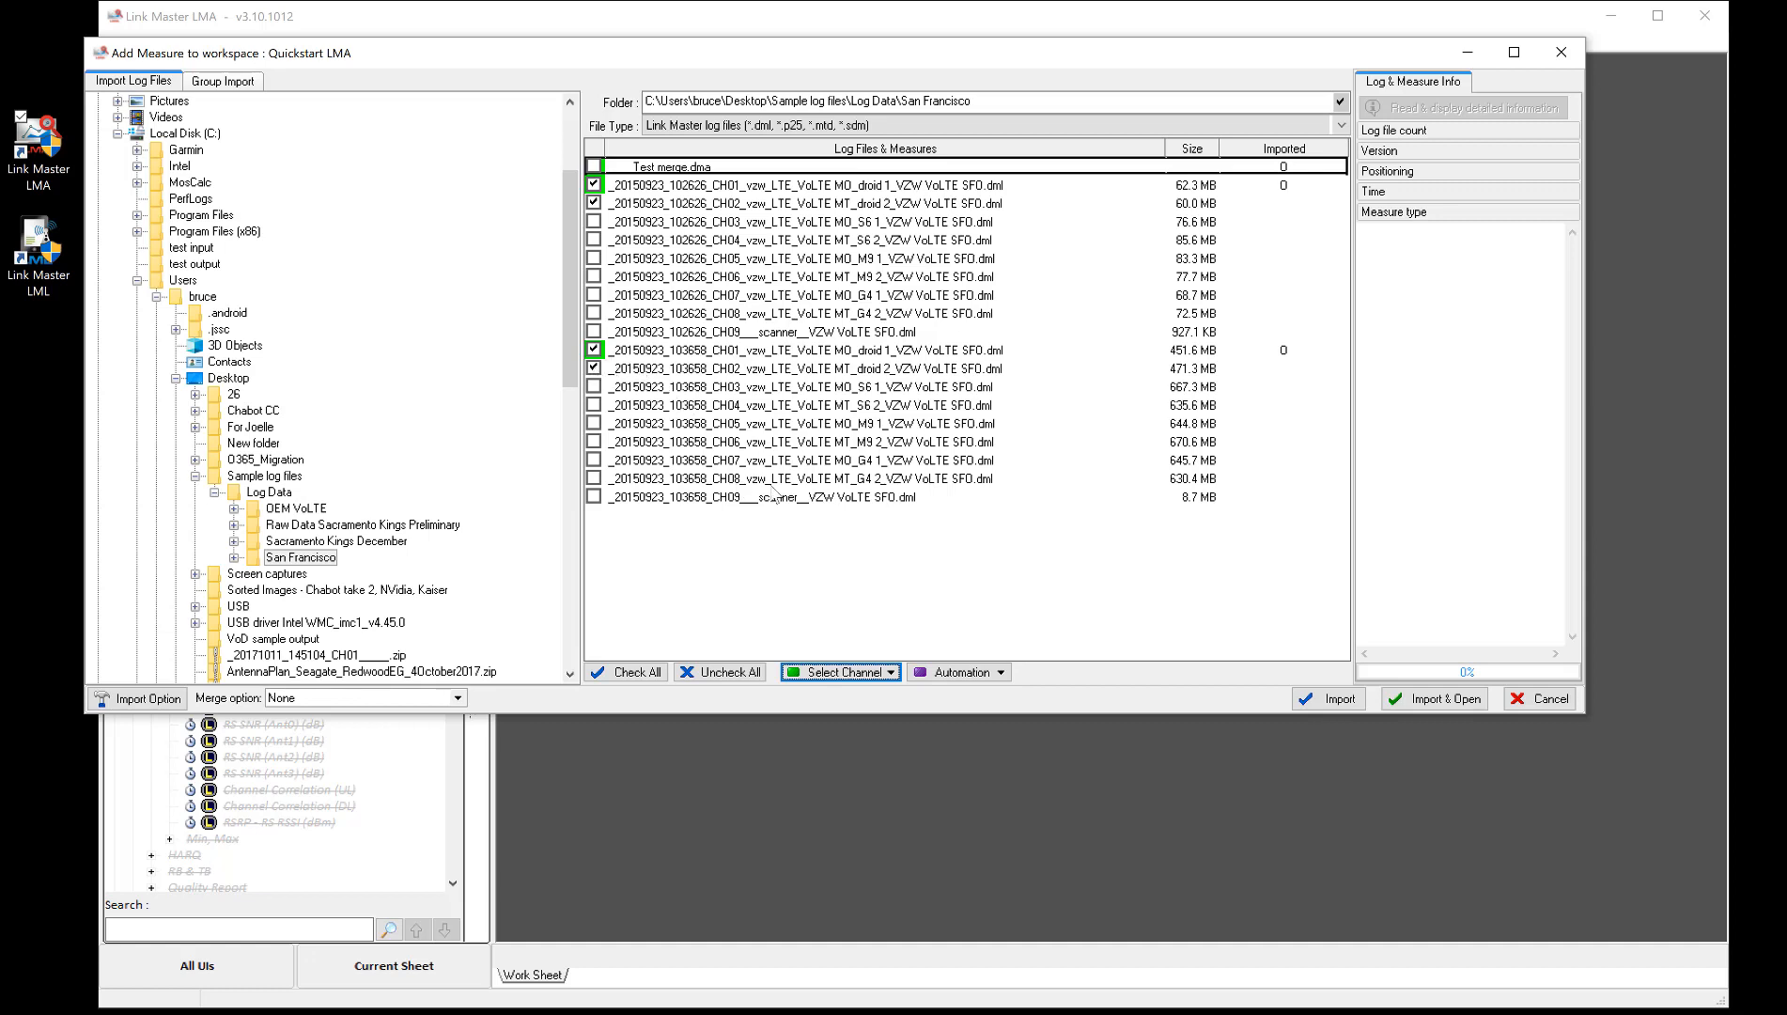
Uncheck the CH01 and CH02 log files of both recording sessions
{"action": "left_click", "coordinate": [594, 367]}
{"action": "left_click", "coordinate": [594, 349]}
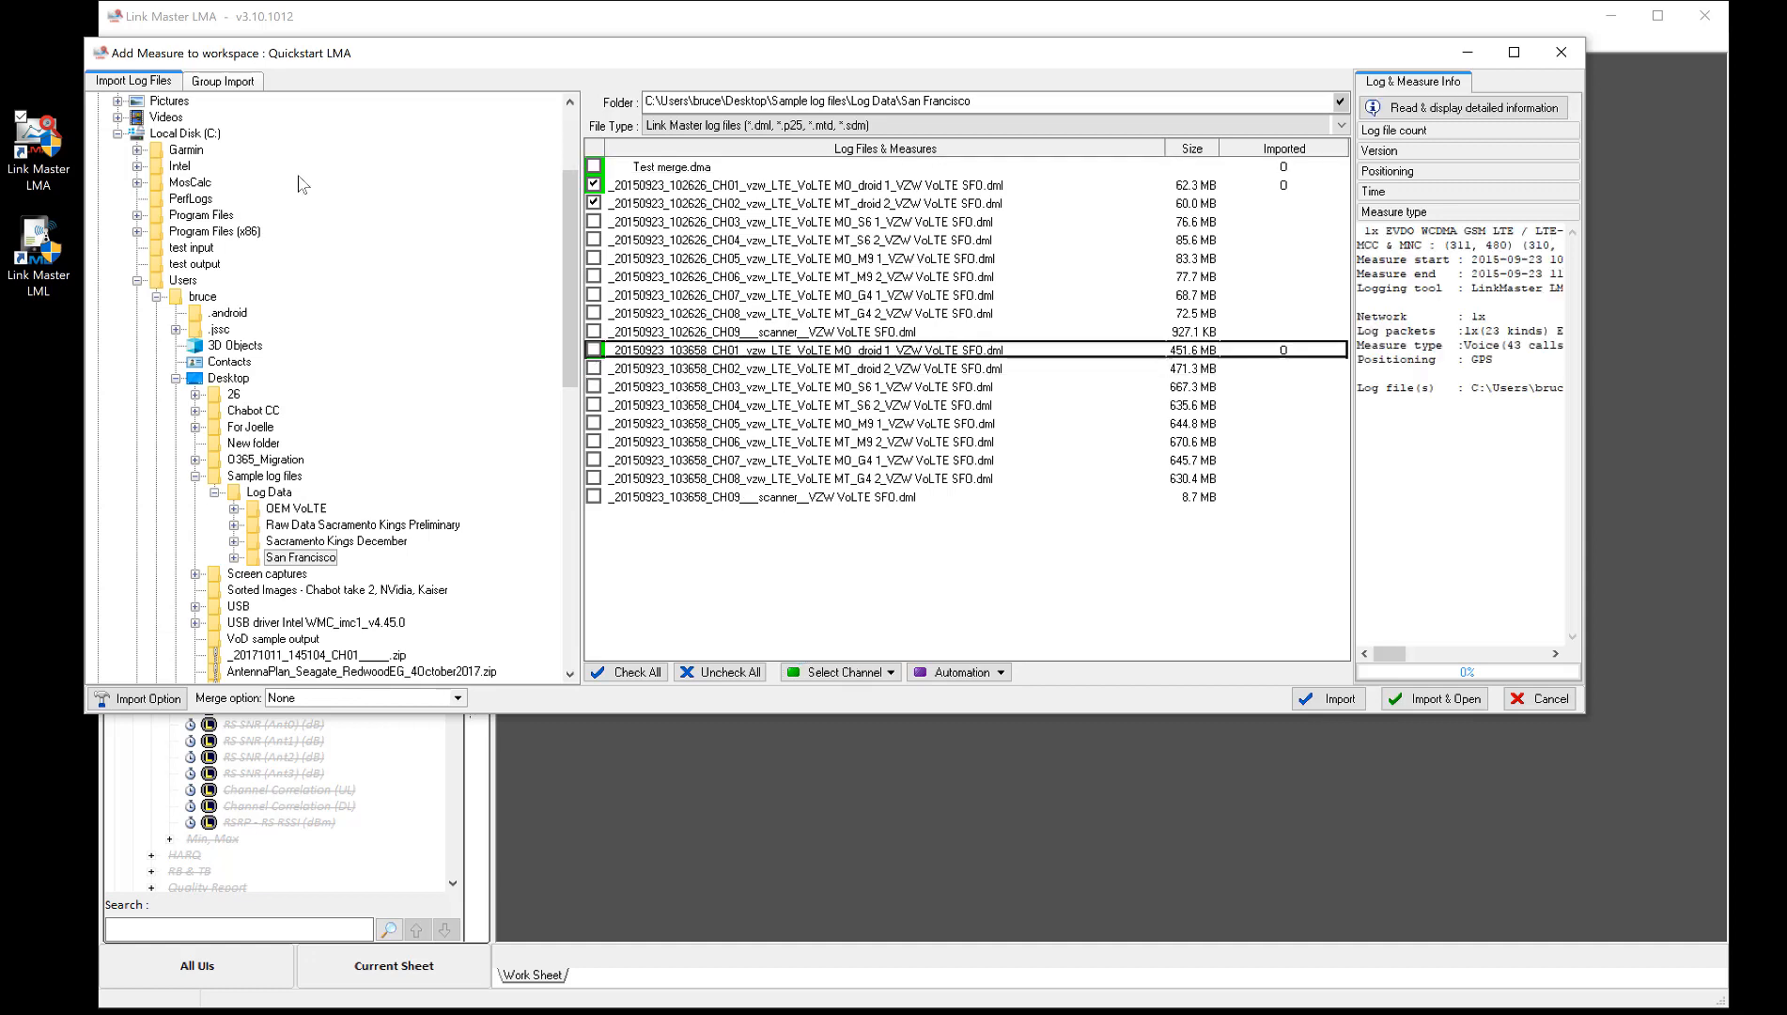
{"action": "left_click", "coordinate": [594, 184]}
{"action": "left_click", "coordinate": [594, 203]}
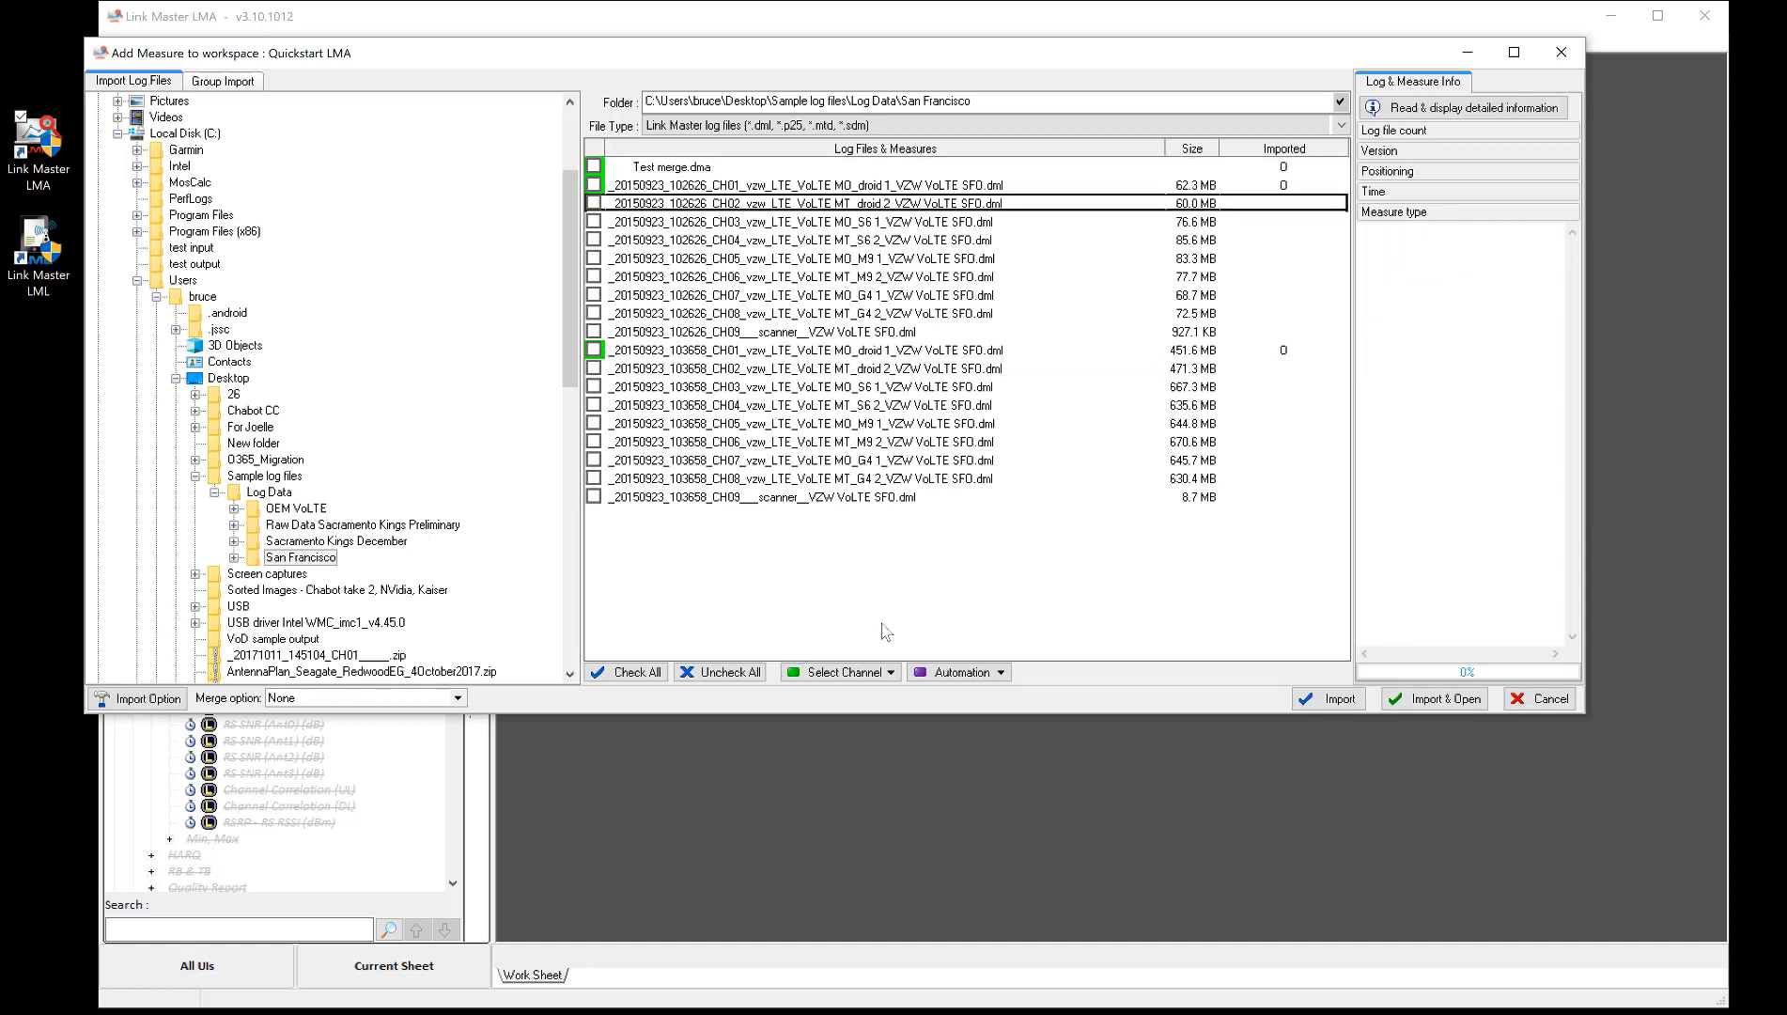
Merge and import each channel's San Francisco log files automatically, and enlarge the workspace's measure list to show every merged measure
{"action": "left_click", "coordinate": [1000, 672]}
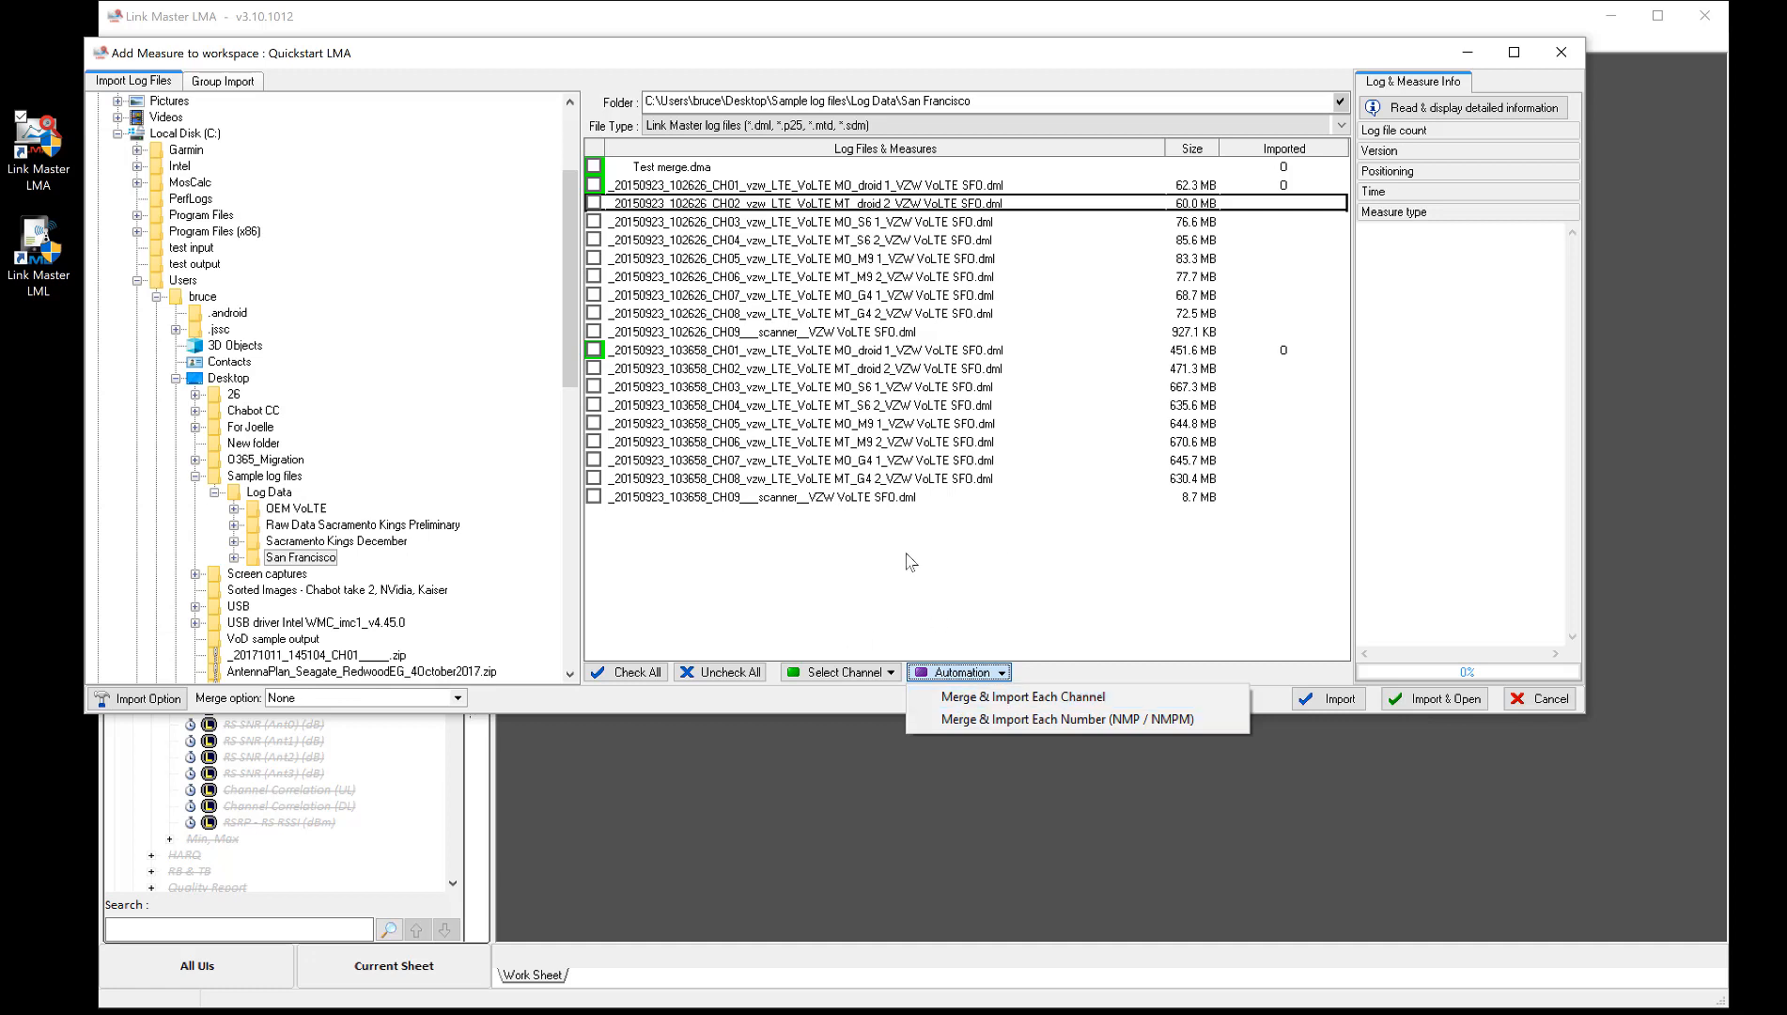
{"action": "left_click", "coordinate": [1003, 696]}
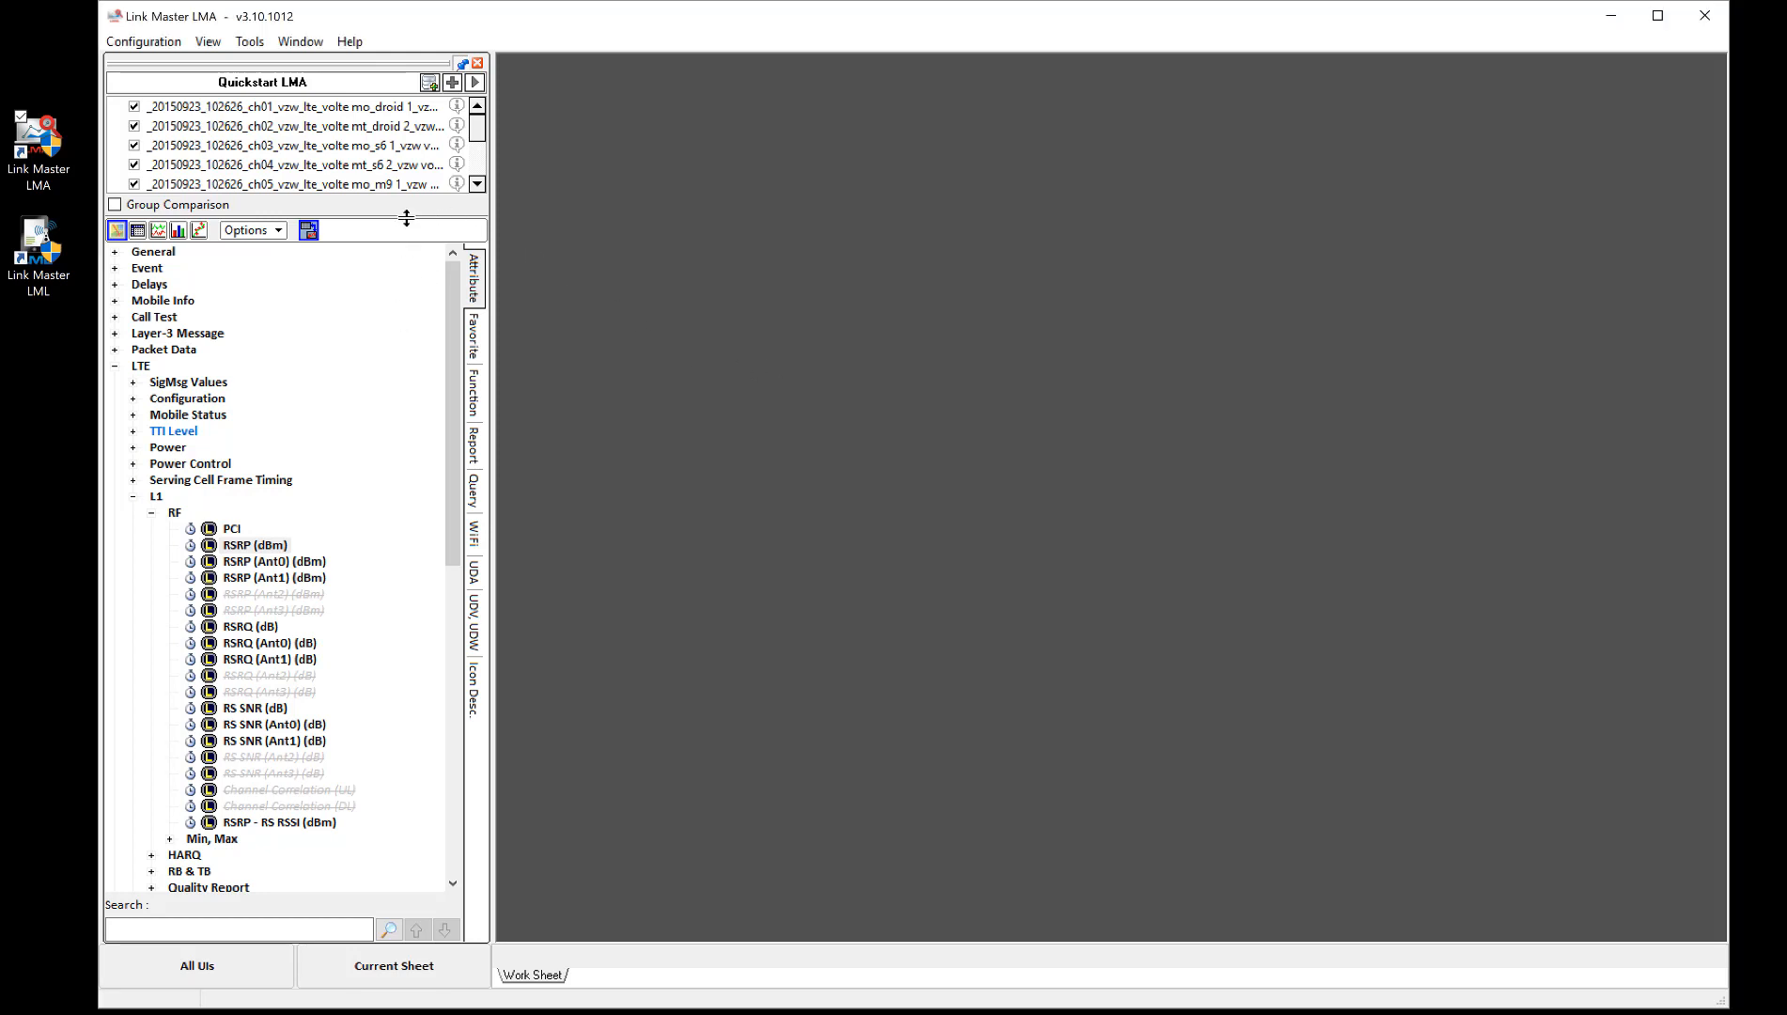
{"action": "left_click_drag", "start_coordinate": [406, 218], "coordinate": [396, 402]}
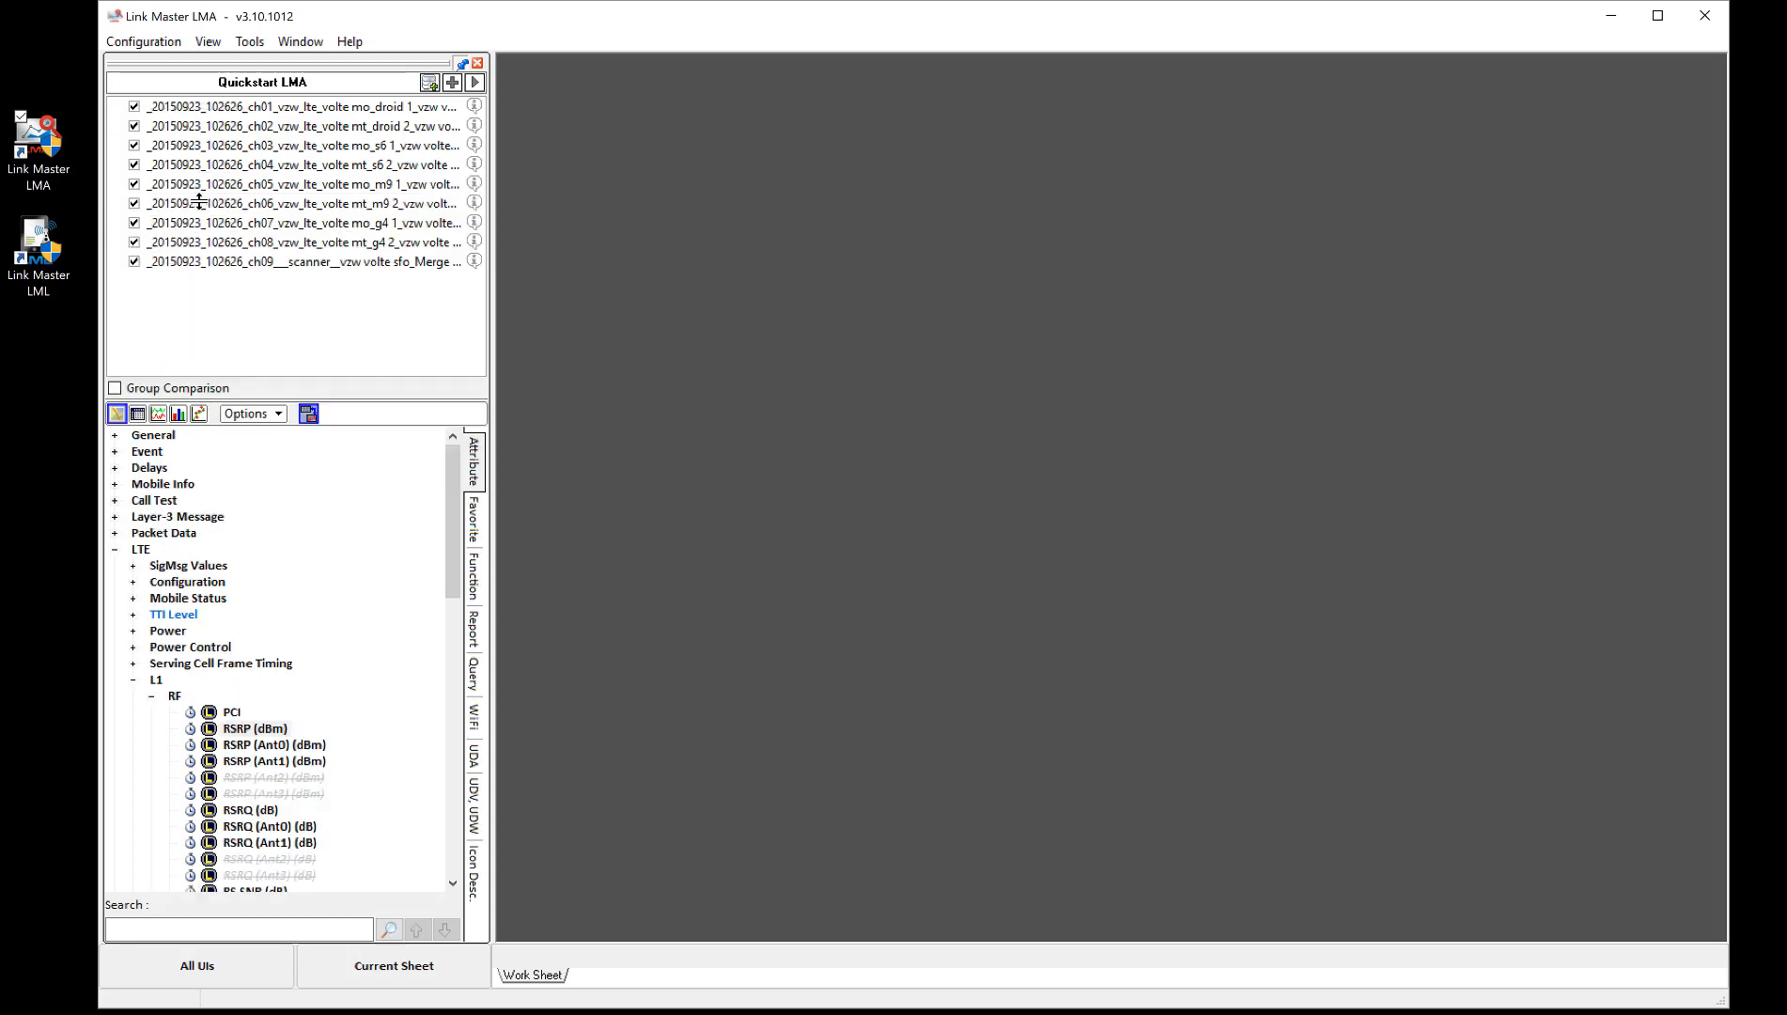
{"action": "left_click", "coordinate": [265, 112]}
{"action": "left_click", "coordinate": [268, 133]}
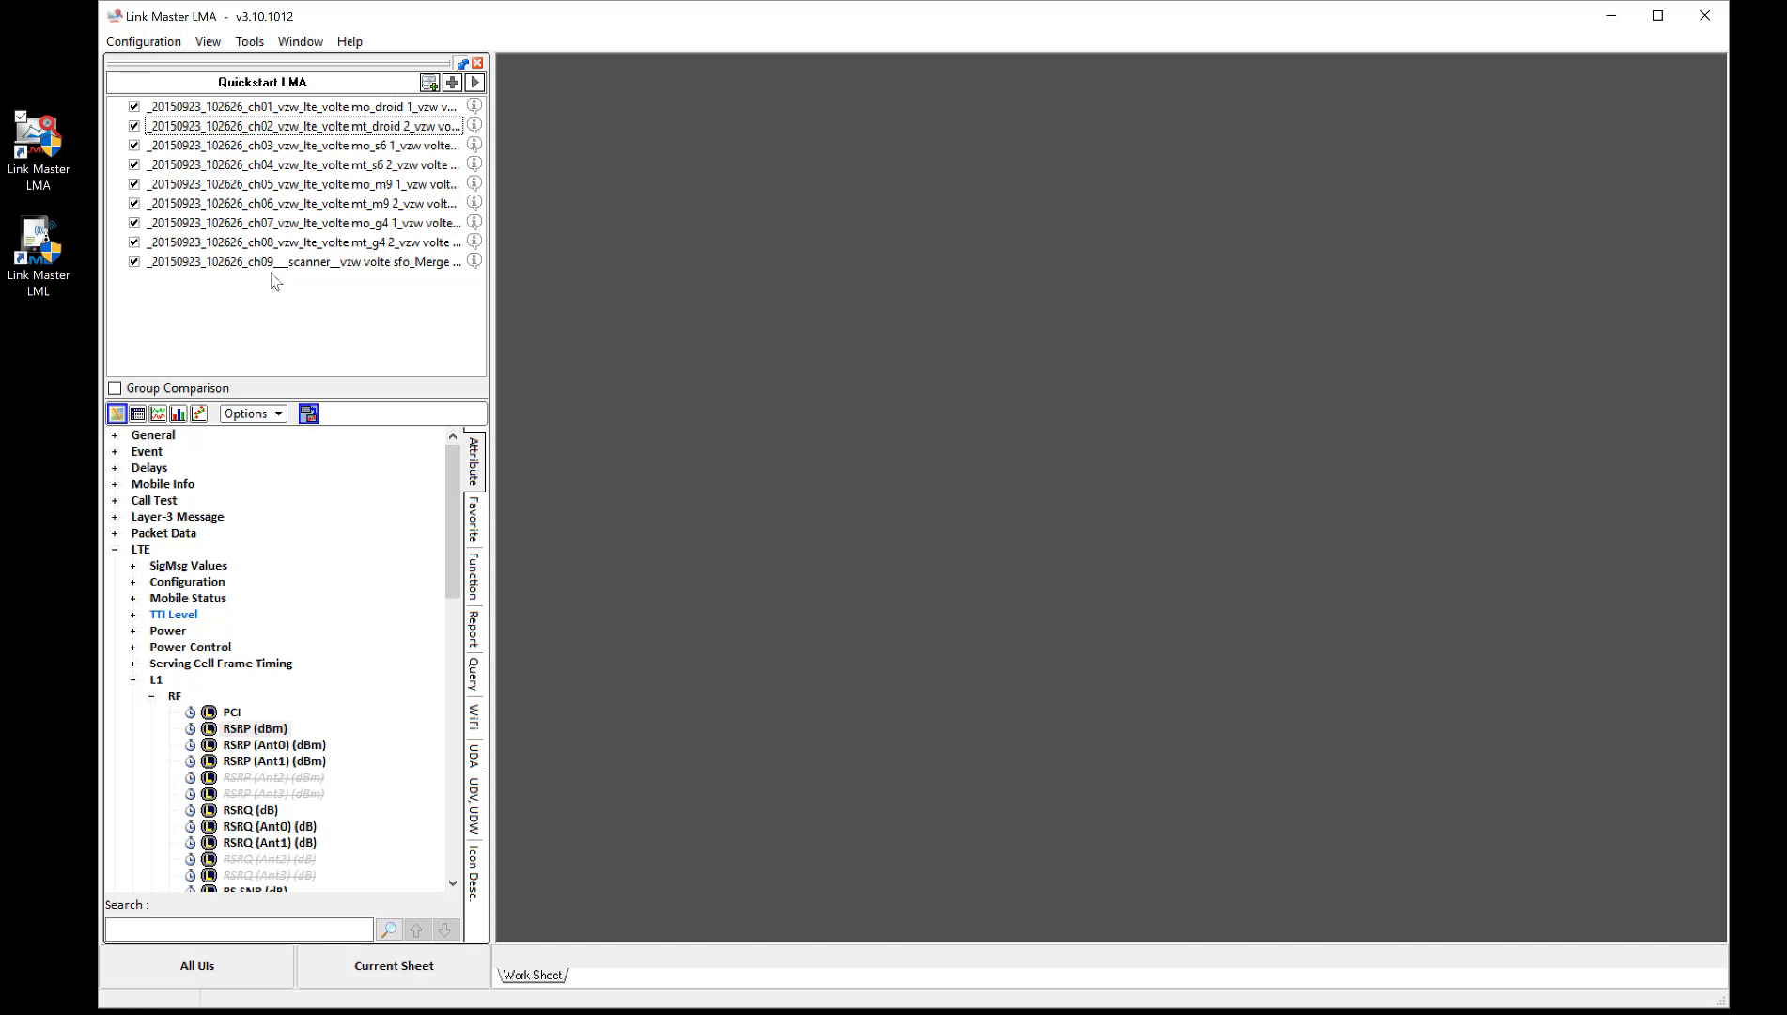
Examine the merged ch01 measure's details among the log files available for the workspace, and close without importing
{"action": "left_click", "coordinate": [452, 85]}
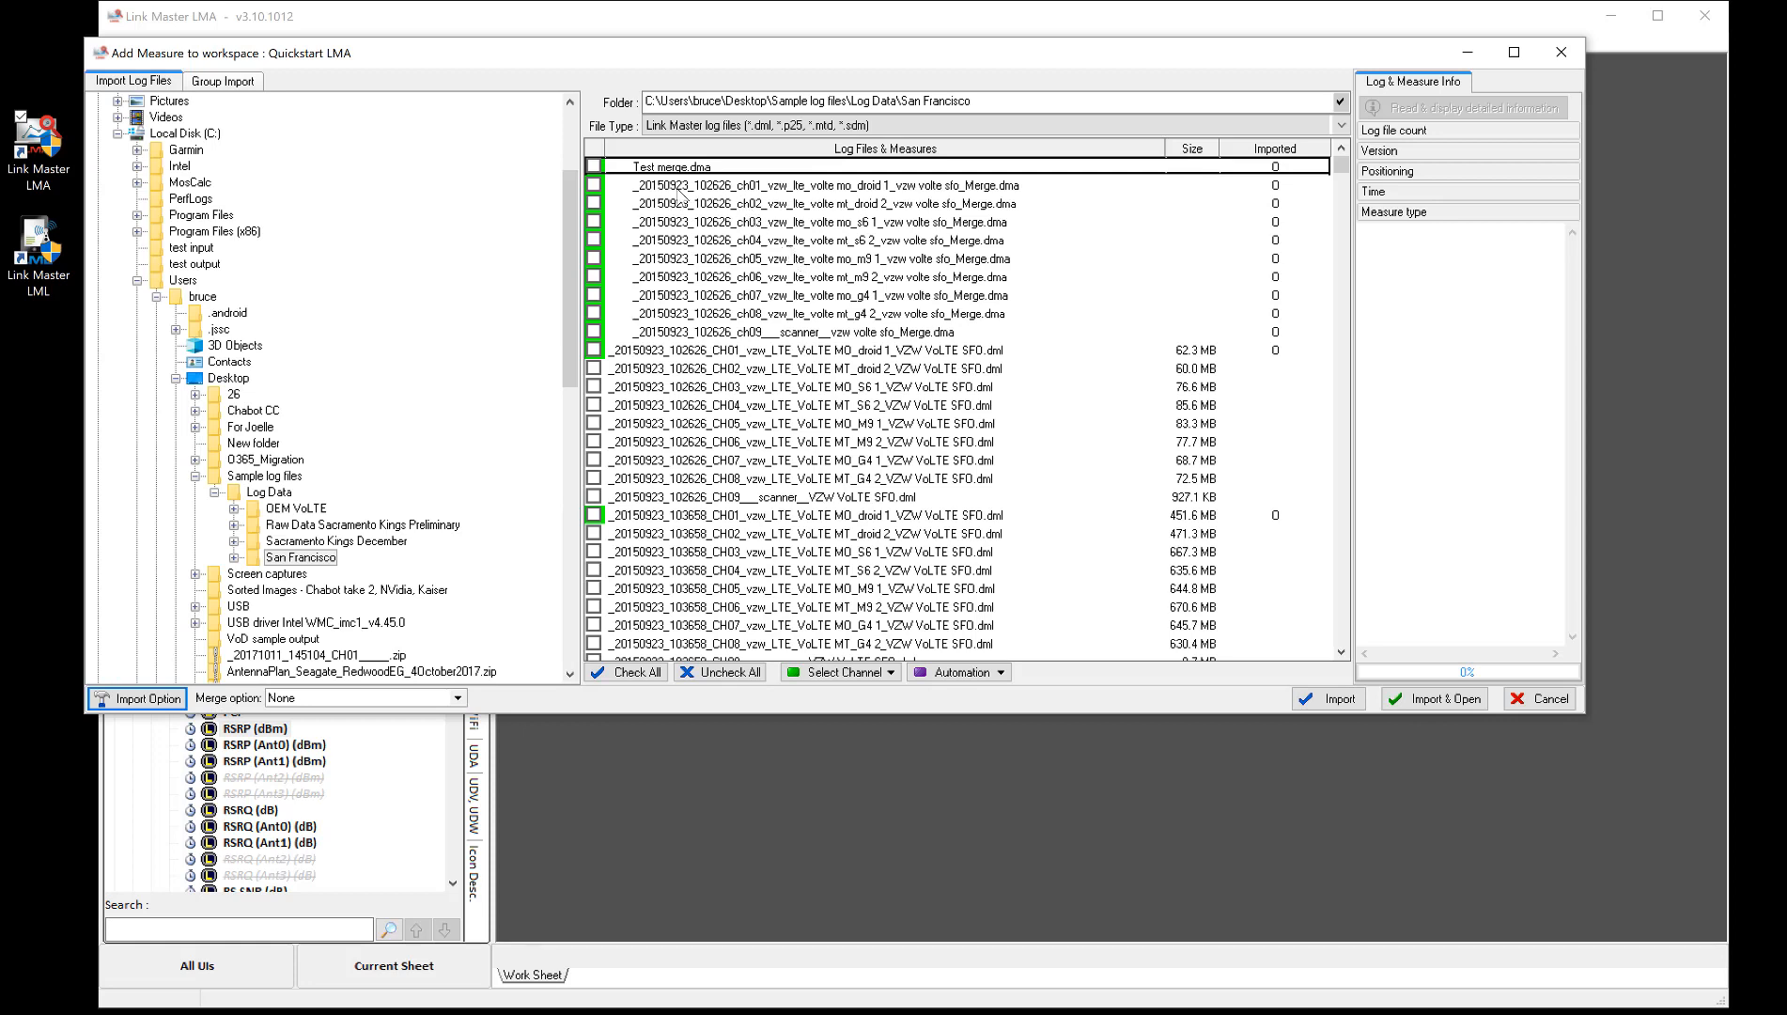
{"action": "left_click", "coordinate": [735, 188]}
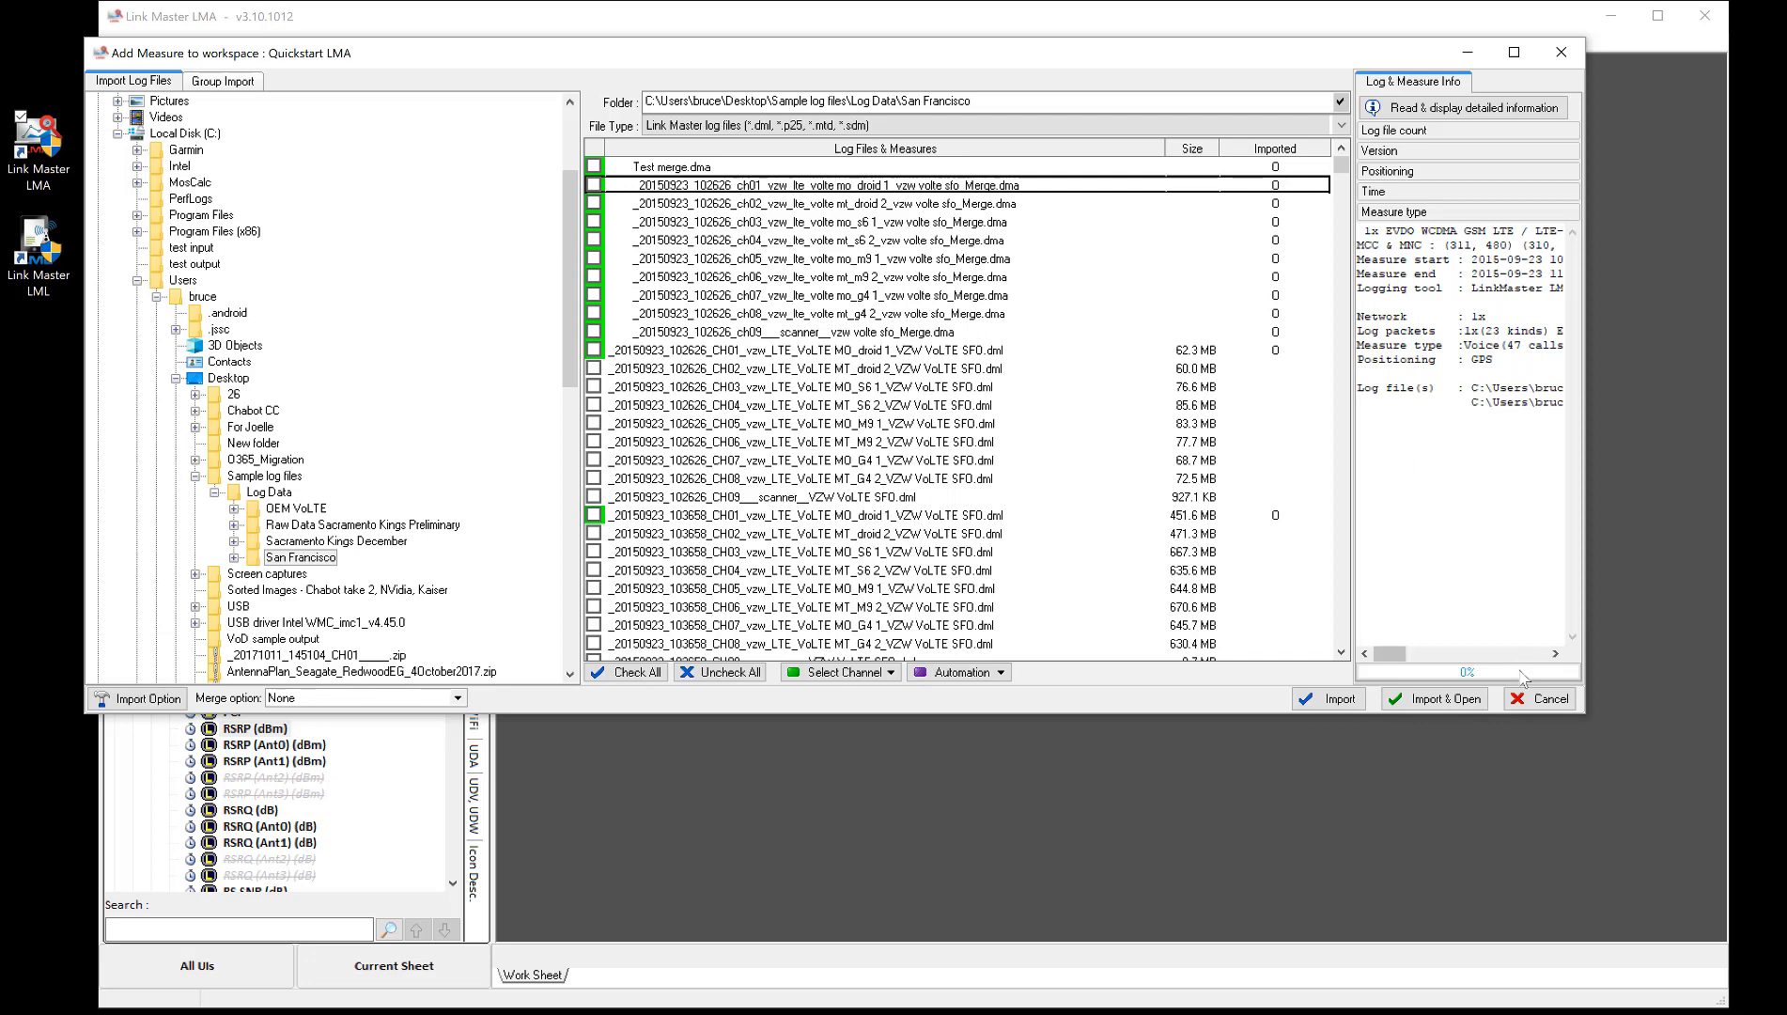
{"action": "left_click", "coordinate": [1538, 698]}
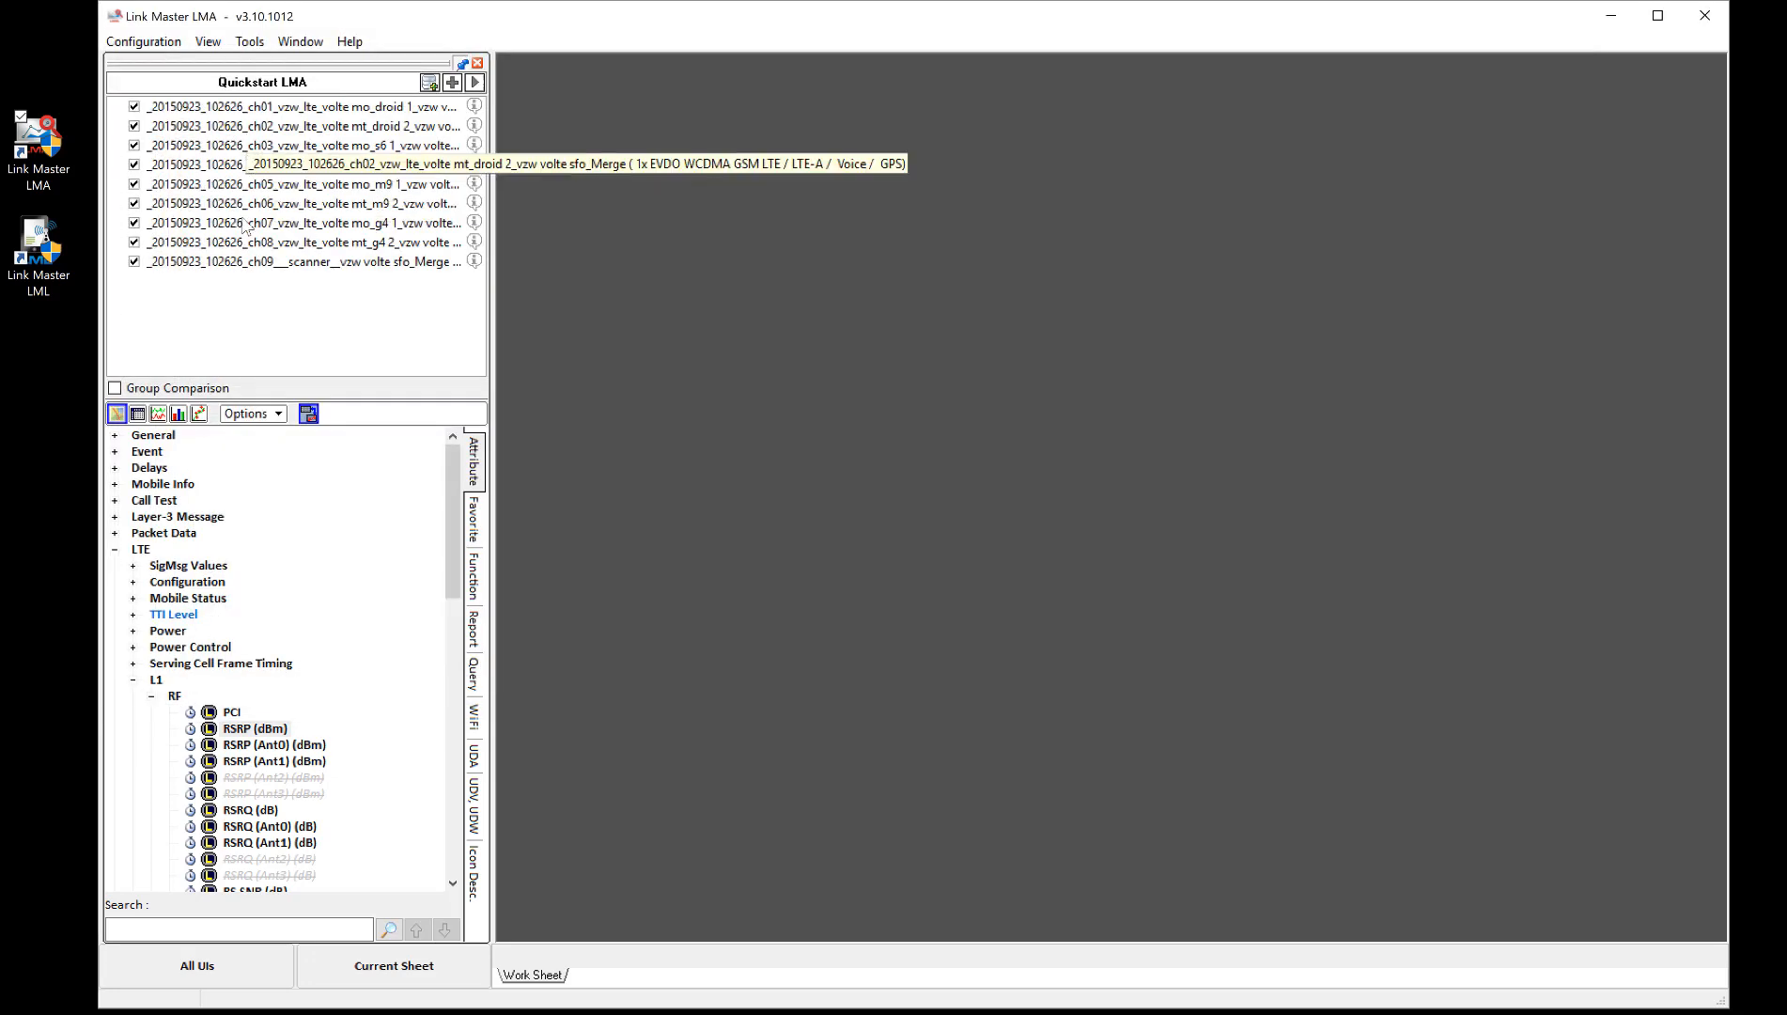
Shrink the measure list and plot the LTE L1 RF attribute RSRP (dBm) of the merged measures in a time graph
{"action": "left_click_drag", "start_coordinate": [284, 400], "coordinate": [280, 273]}
{"action": "left_click", "coordinate": [252, 602]}
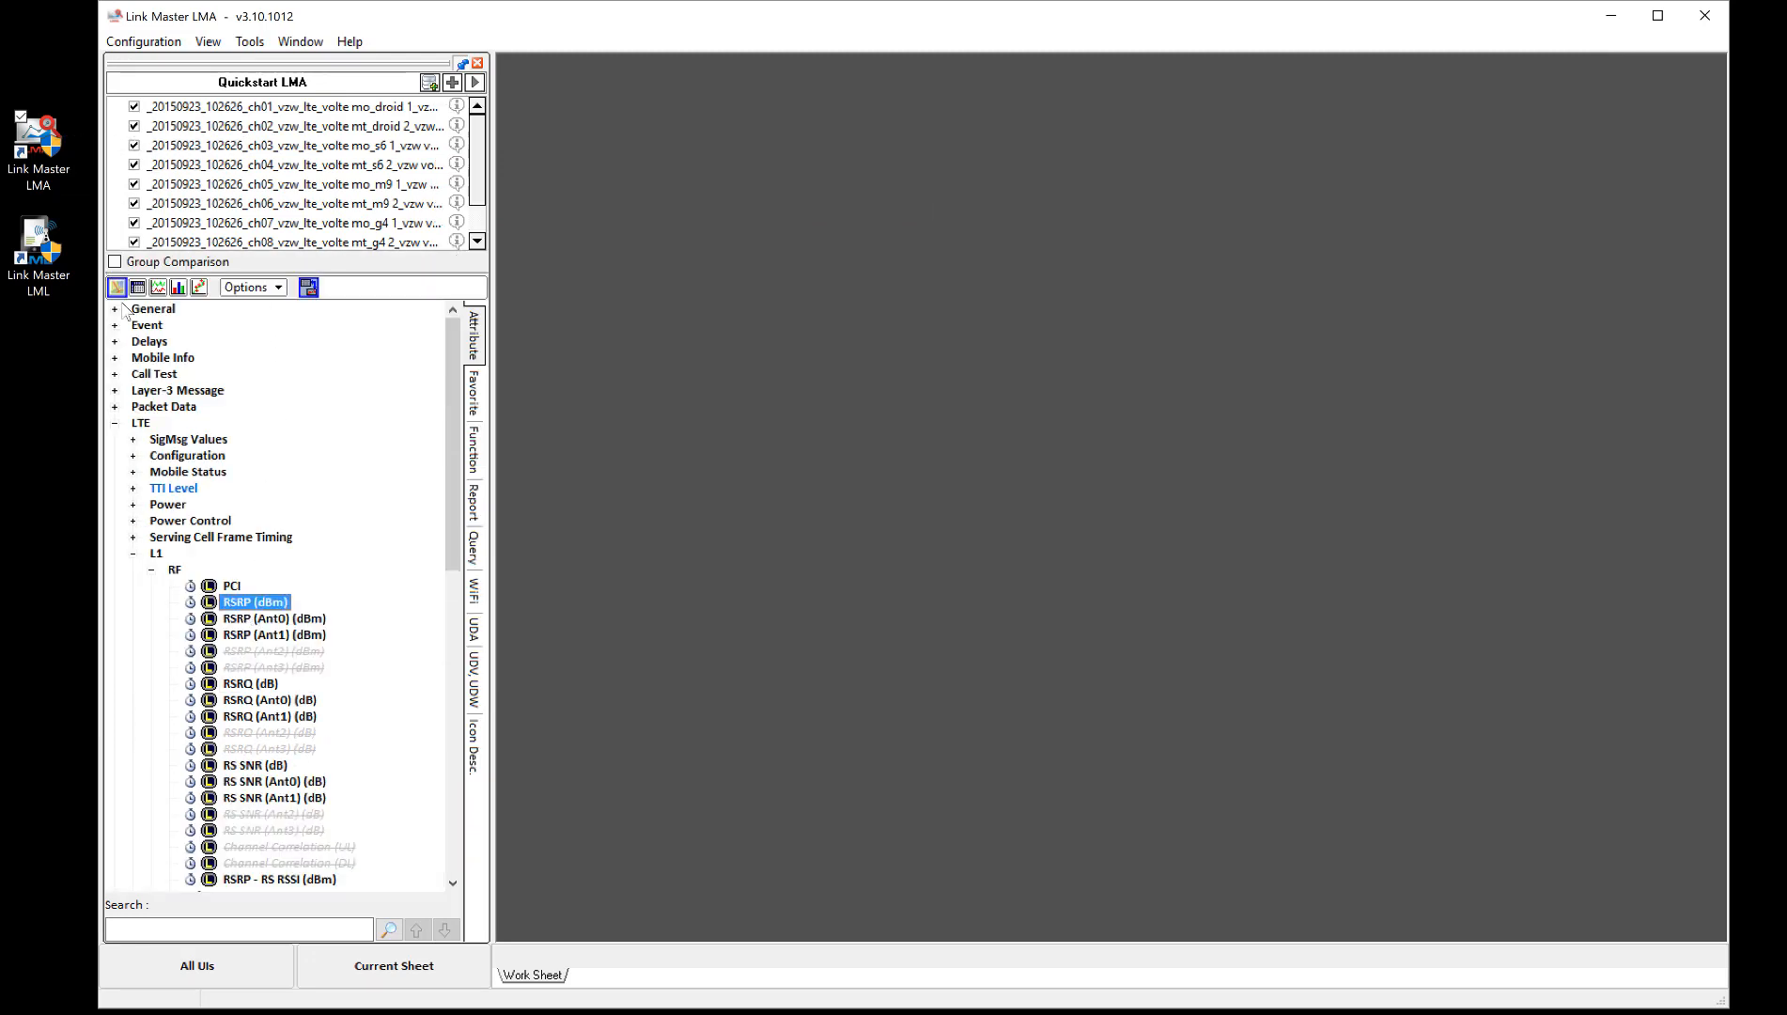
{"action": "right_click", "coordinate": [248, 602]}
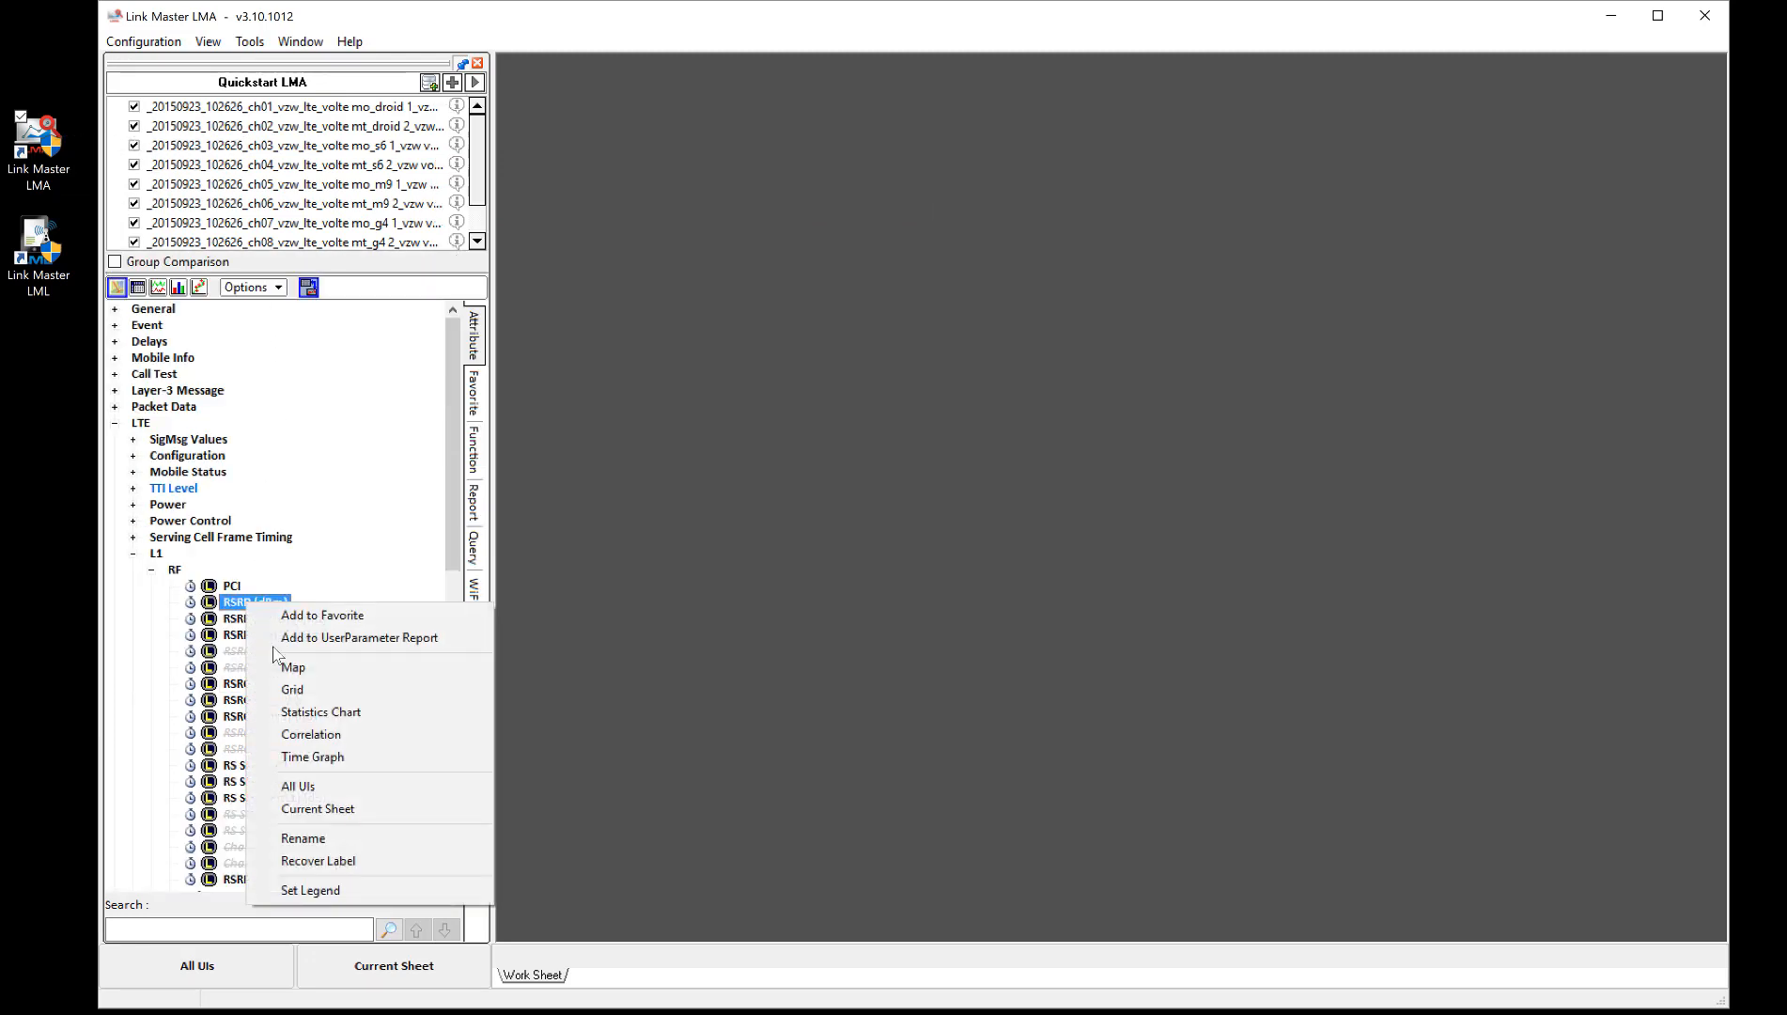
{"action": "left_click", "coordinate": [310, 754]}
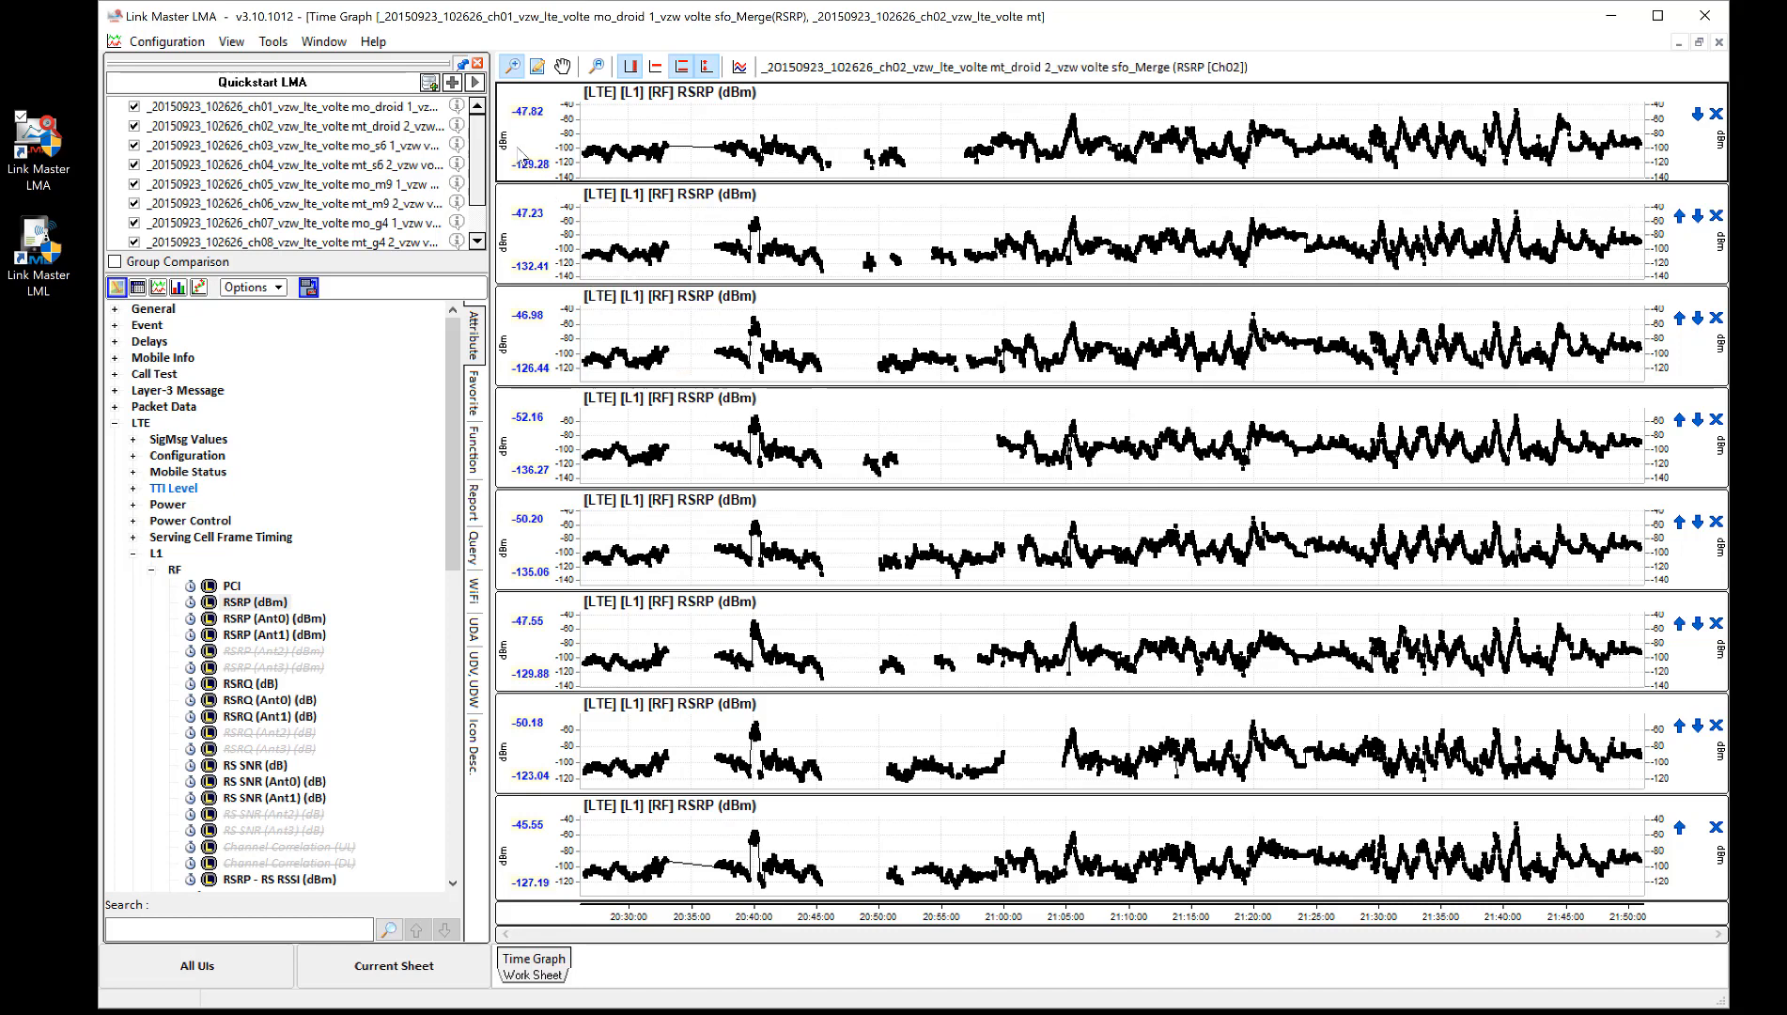
{"action": "scroll", "coordinate": [482, 181], "scroll_direction": "down", "scroll_amount": 1}
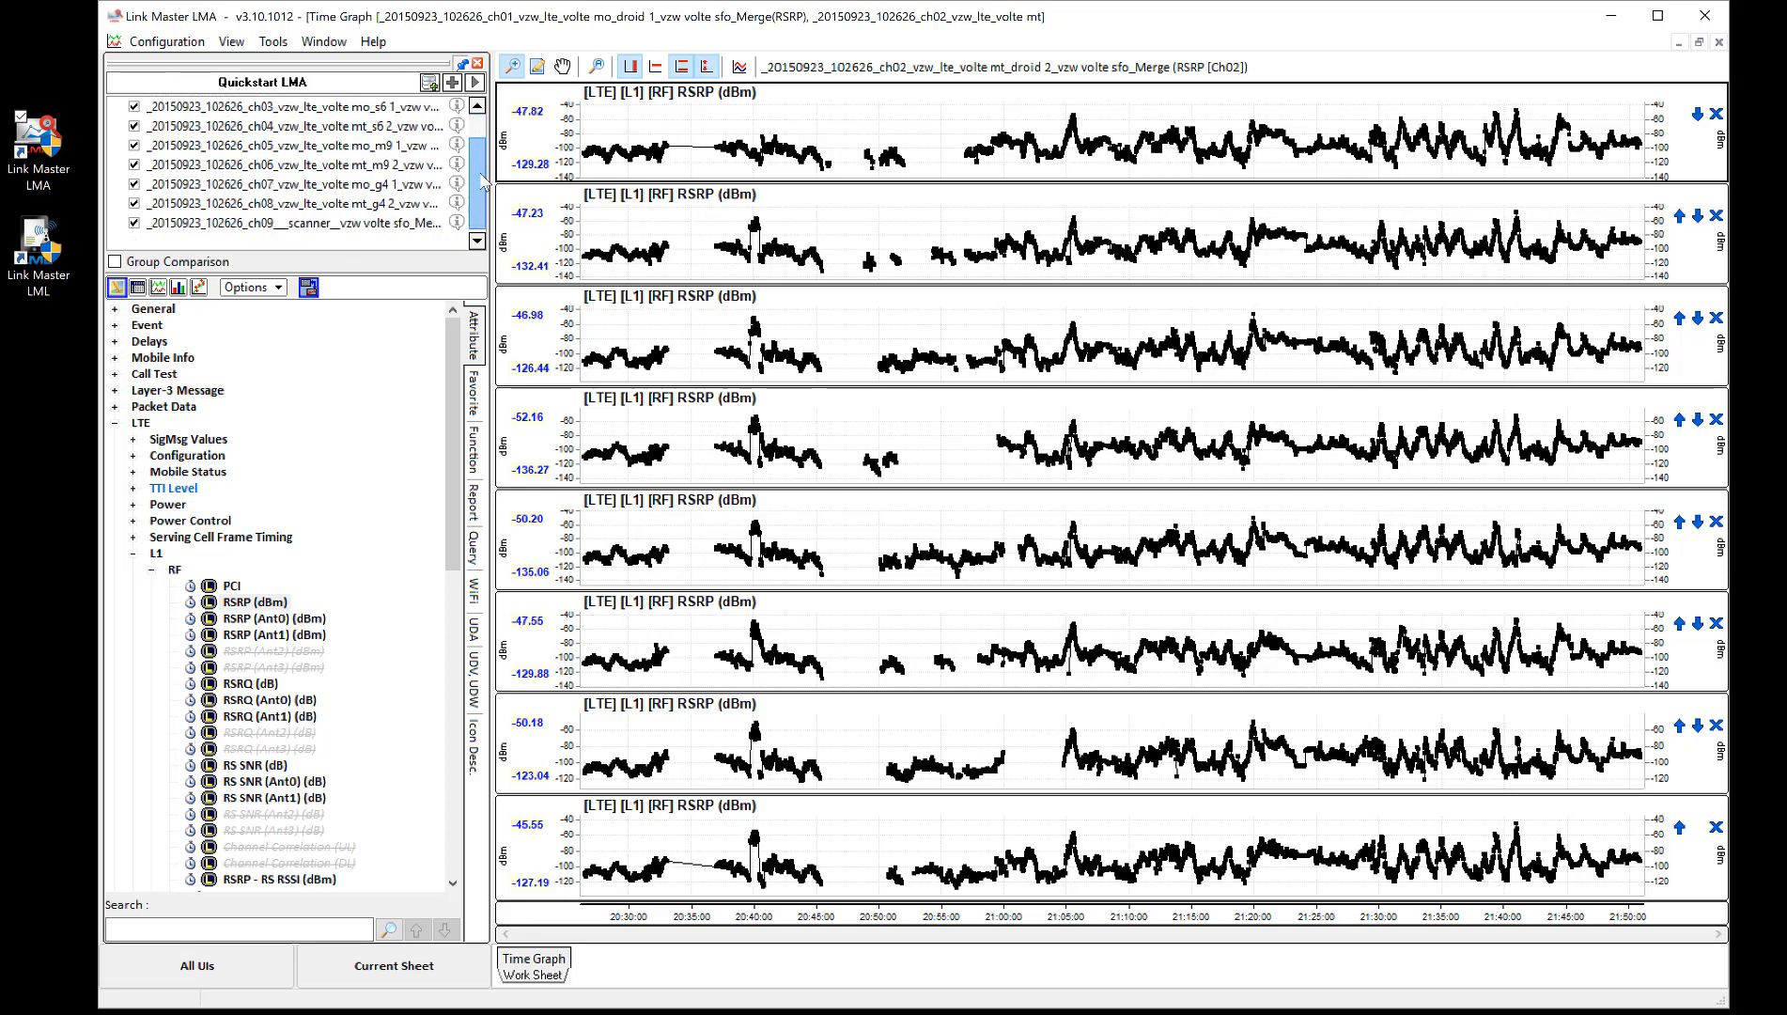
{"action": "scroll", "coordinate": [482, 181], "scroll_direction": "up", "scroll_amount": 1}
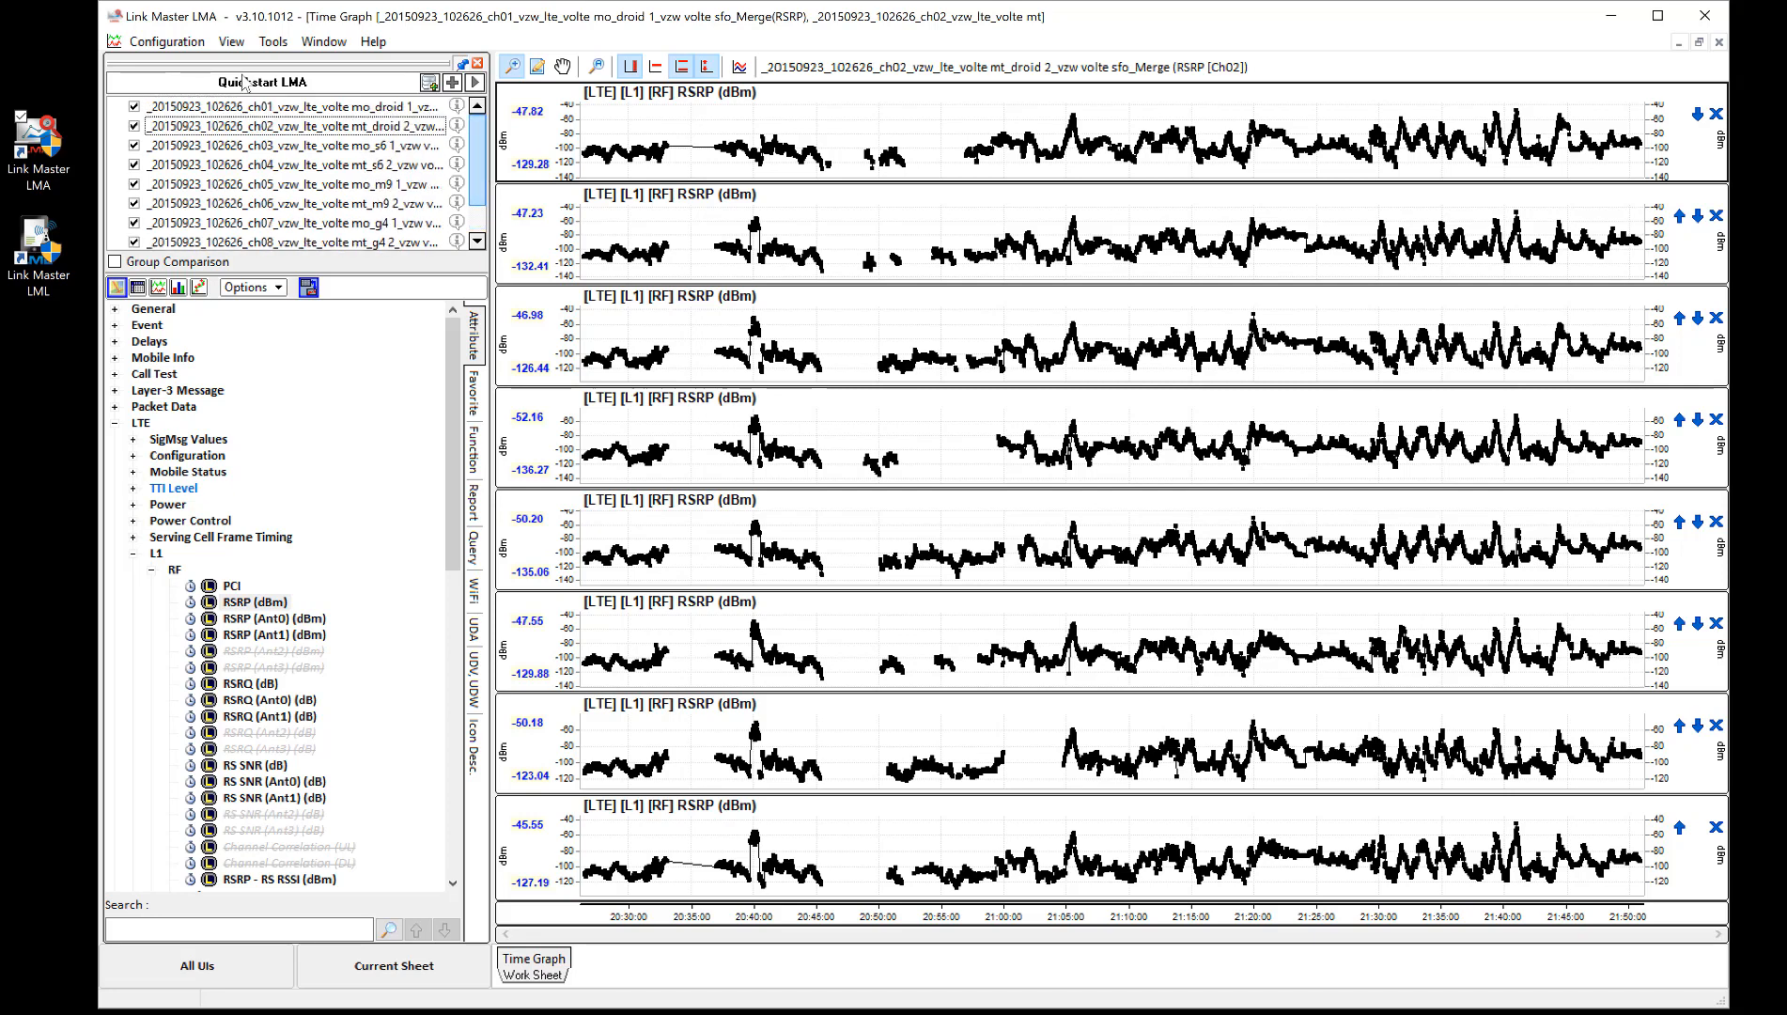